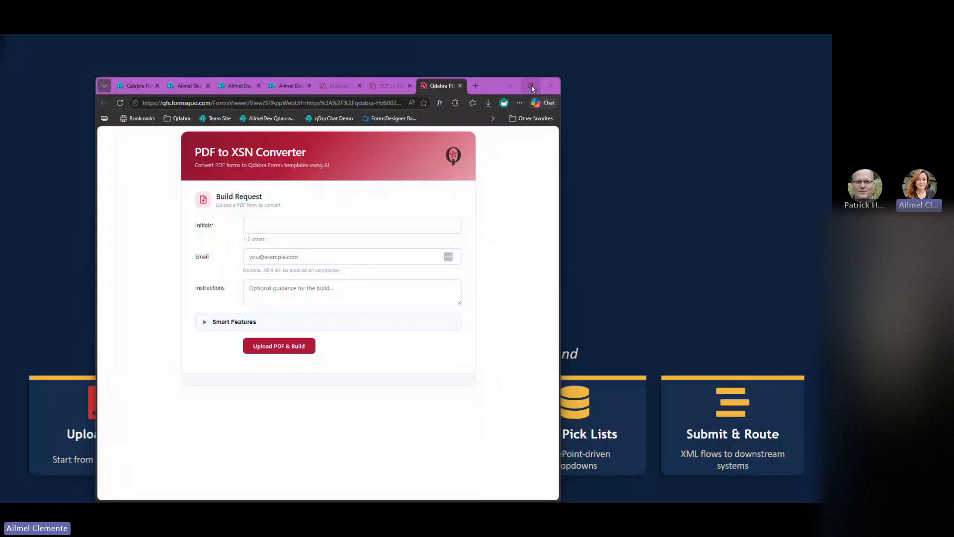
Enlarge the converter window and view the Employee Mileage Expense Report PDF in Acrobat without the tools pane.
click(530, 86)
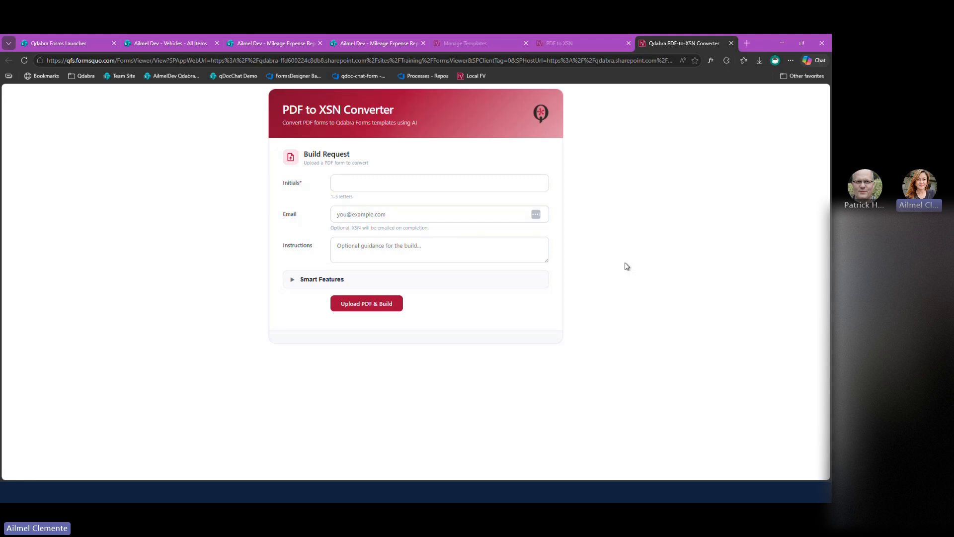
click(381, 187)
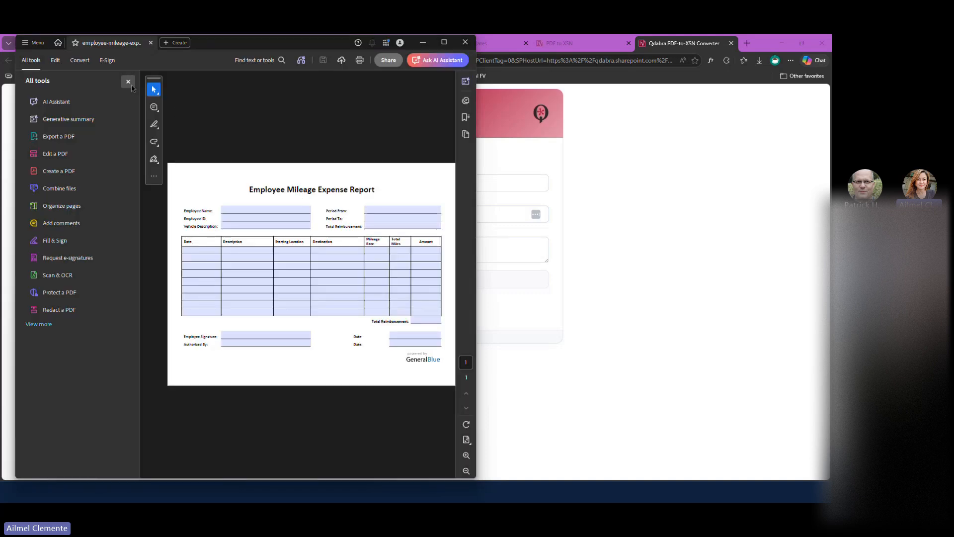
click(128, 82)
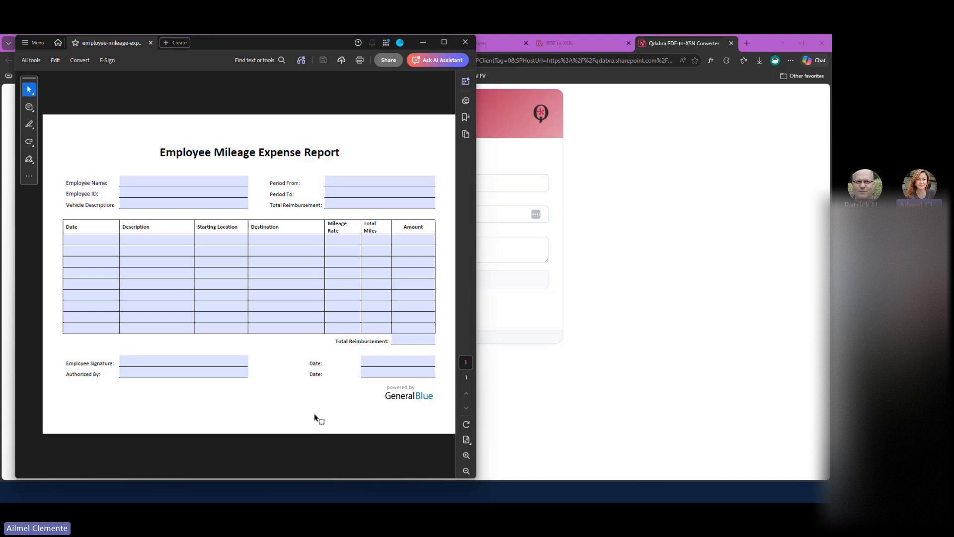
In the PDF to XSN Converter build request, enter the initials AC and the requester's e-mail address.
click(648, 337)
click(411, 182)
text(AC)
key(Tab)
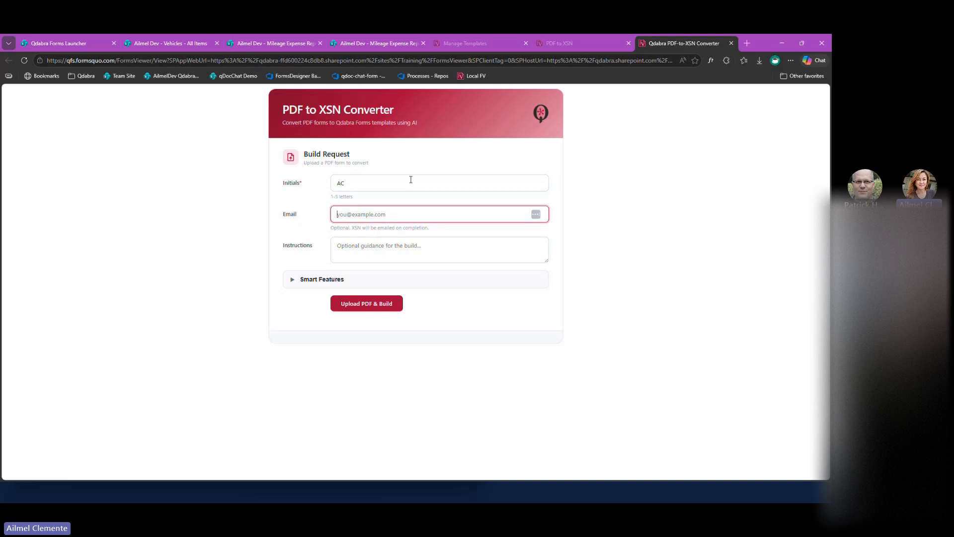
Paste the build instructions covering required fields, validation rules and auto-calculations with a 0.70 default mileage rate, and enlarge their box to show all text.
click(430, 249)
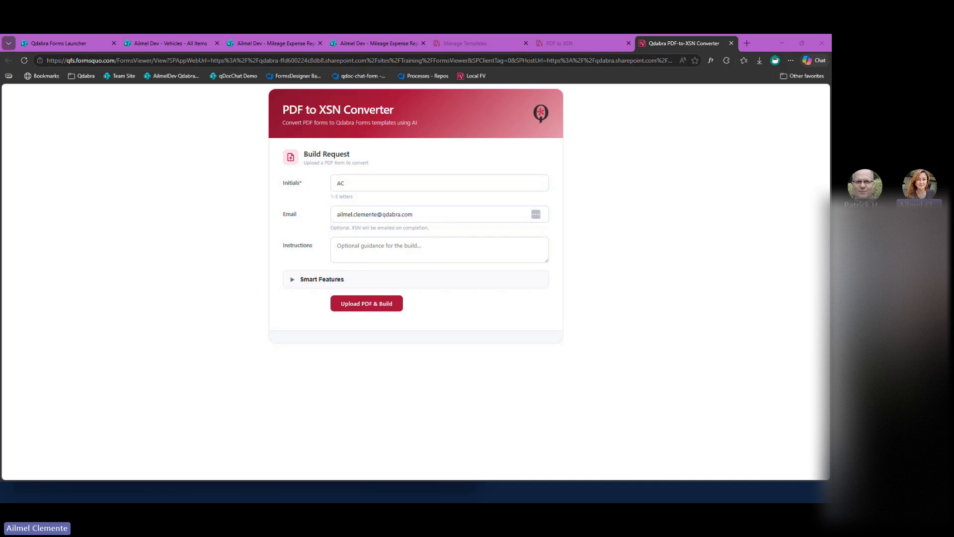
click(387, 252)
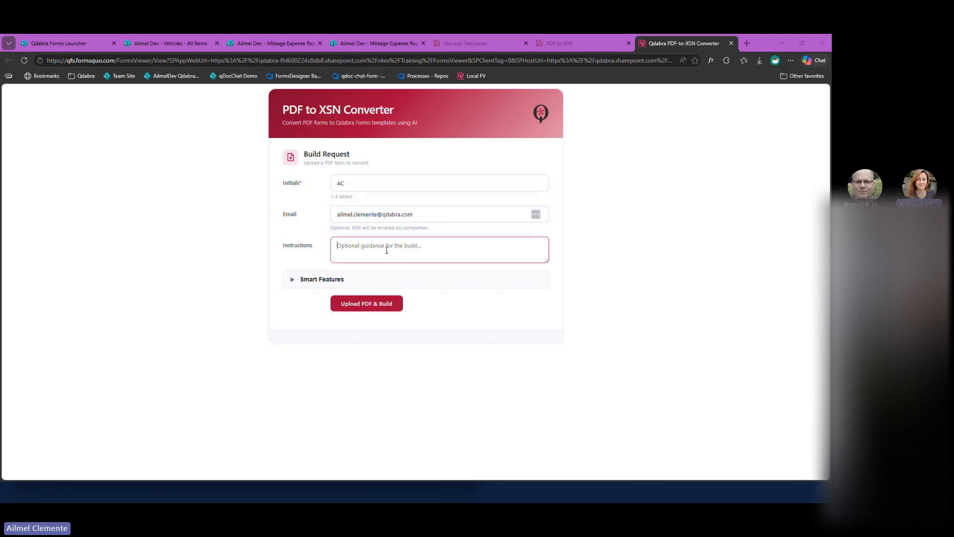
key(ctrl+v)
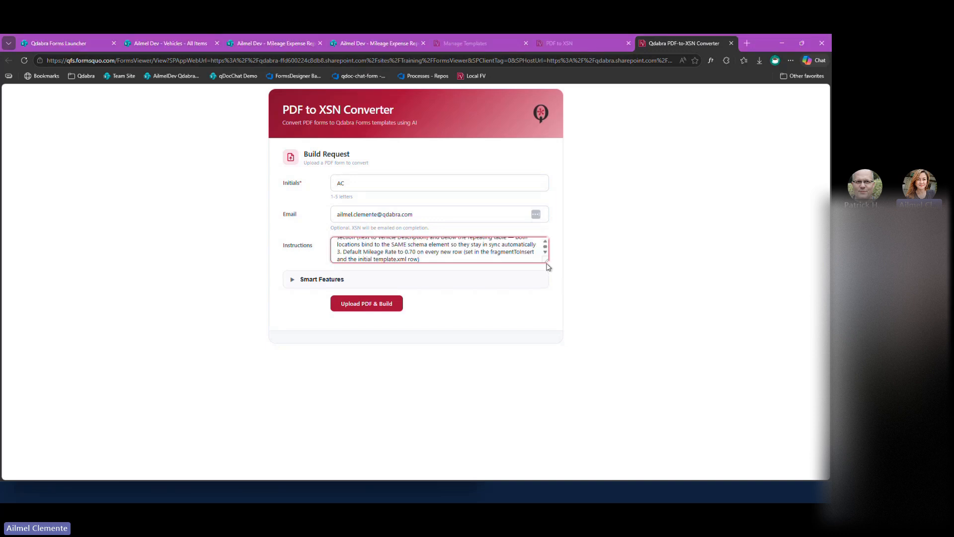
drag(547, 266, 562, 382)
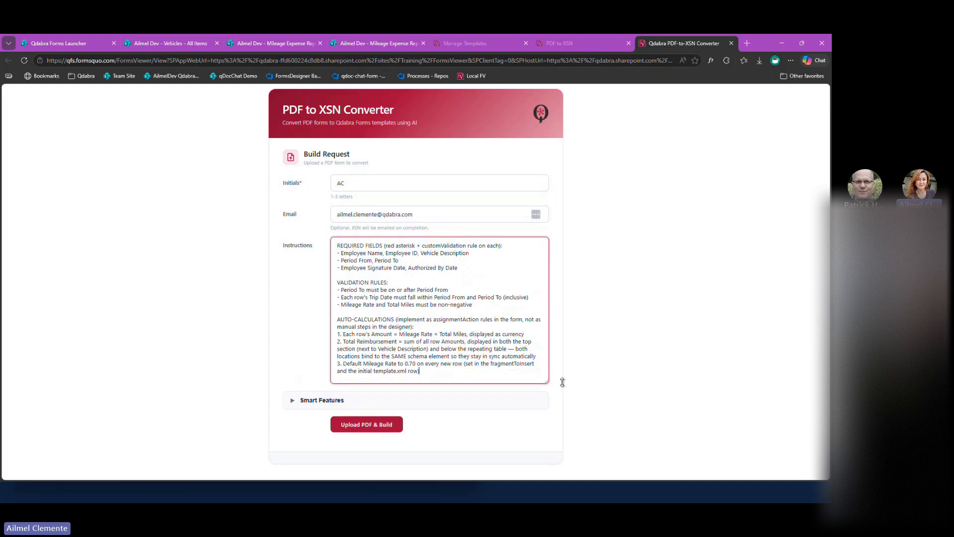
click(594, 335)
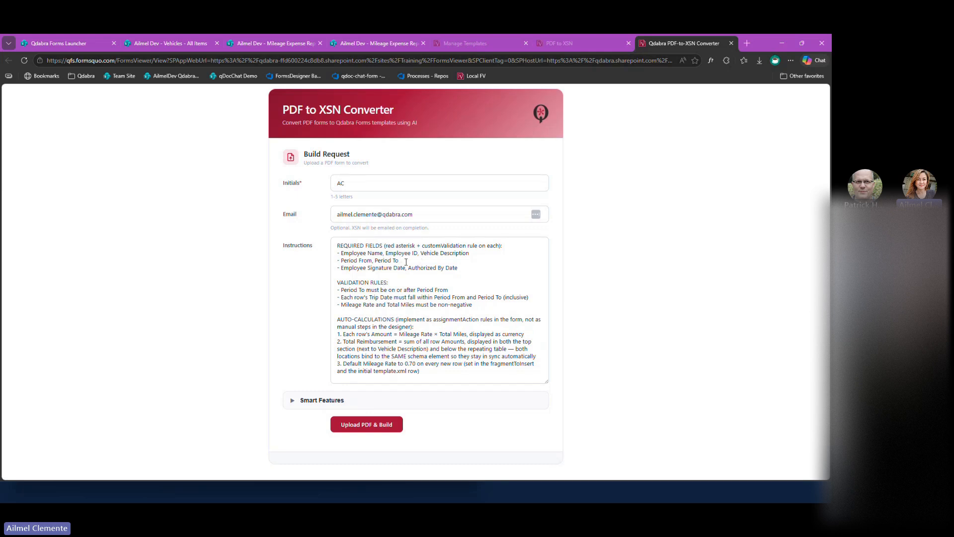
Compare the mileage expense report PDF's fields with the build instructions and return to the converter.
key(alt+Tab)
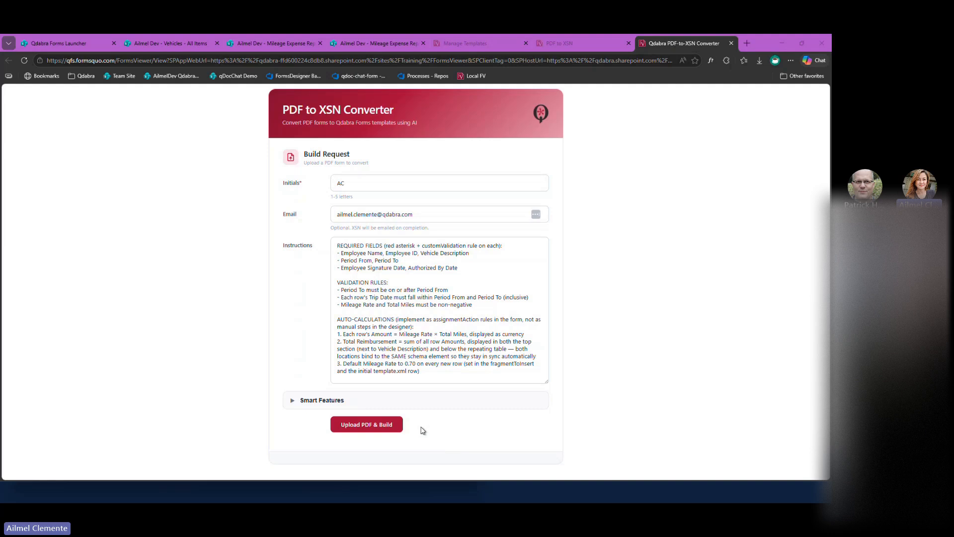
key(alt+Tab)
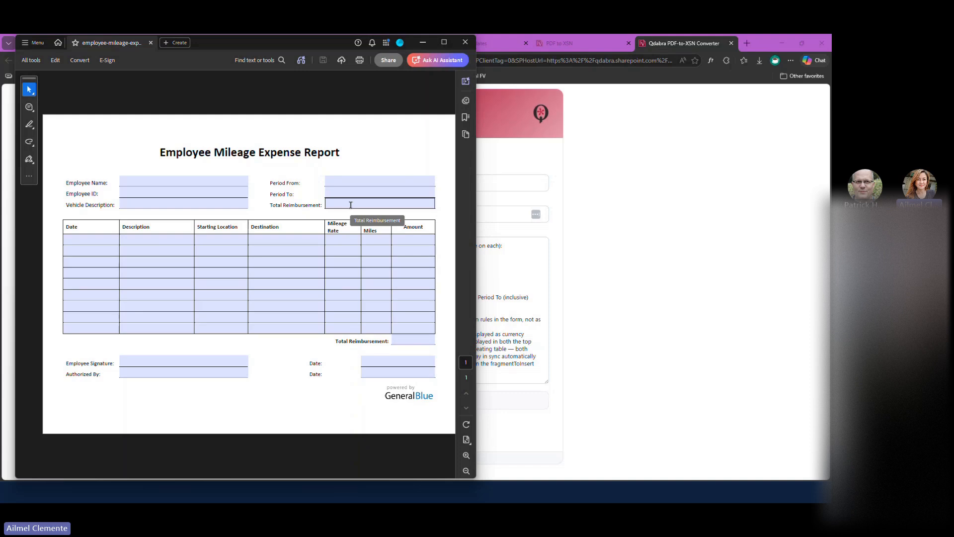
click(599, 280)
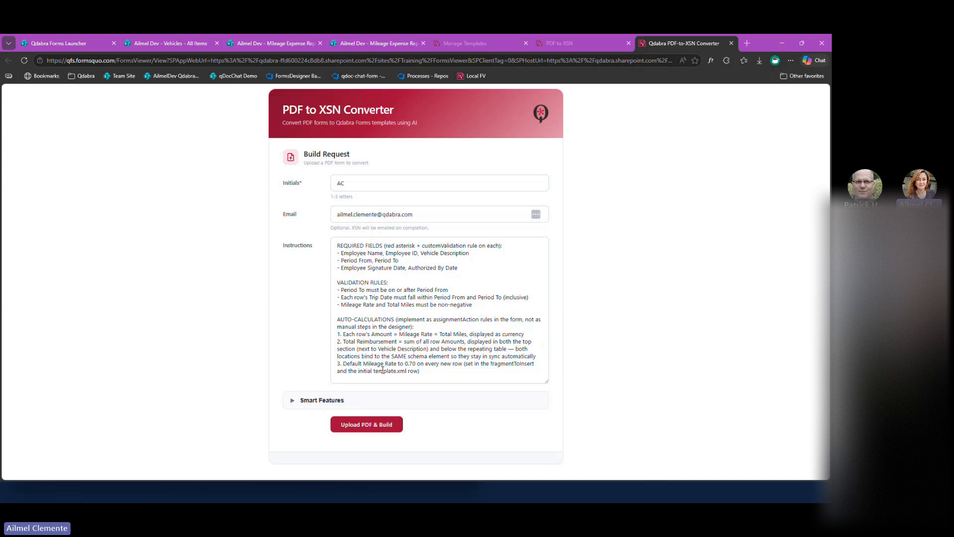
Enable the smart features Automatic validation, Responsive design and Dark mode toggle for the build.
click(366, 399)
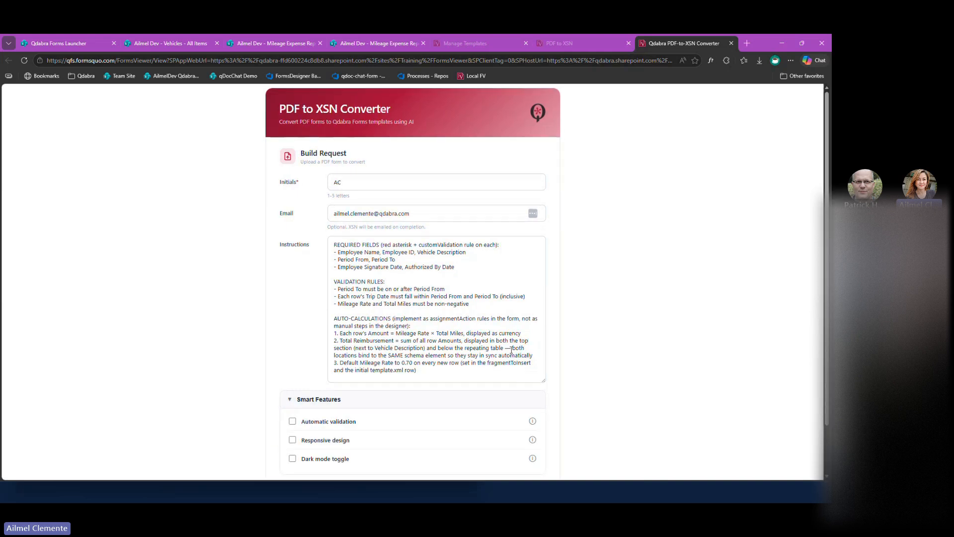
scroll(507, 362, down, 2)
click(337, 366)
click(328, 387)
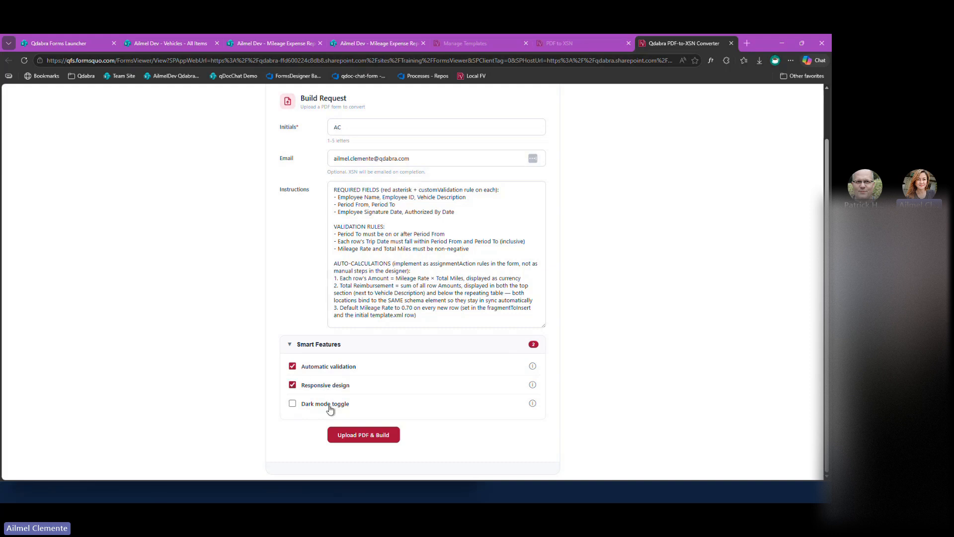
click(330, 408)
Read the descriptions of the Automatic validation, Responsive design and Dark mode toggle features.
click(532, 365)
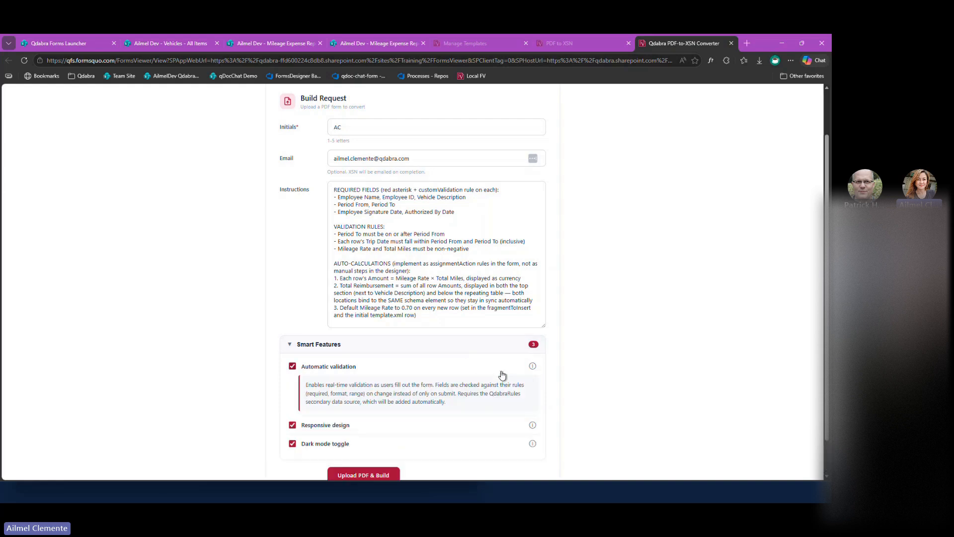
scroll(502, 374, down, 1)
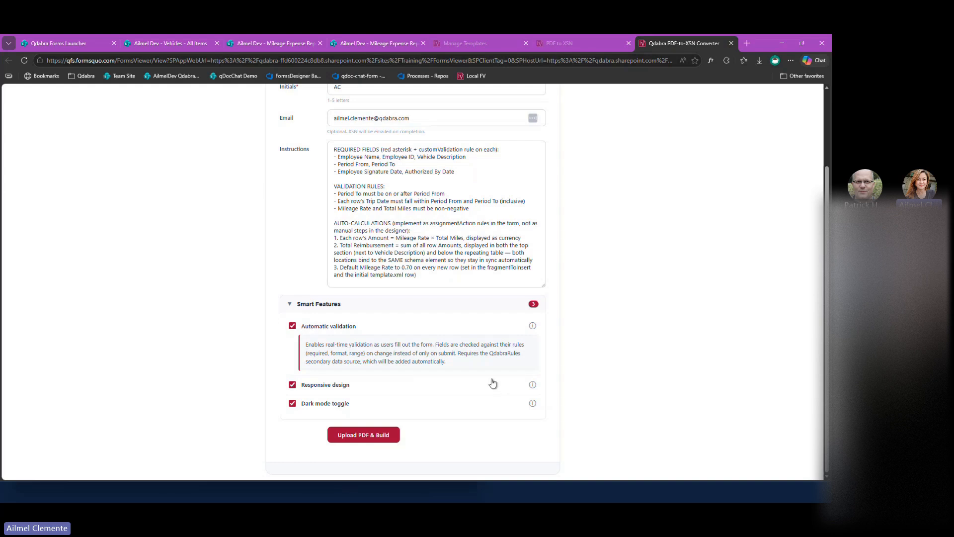
click(532, 384)
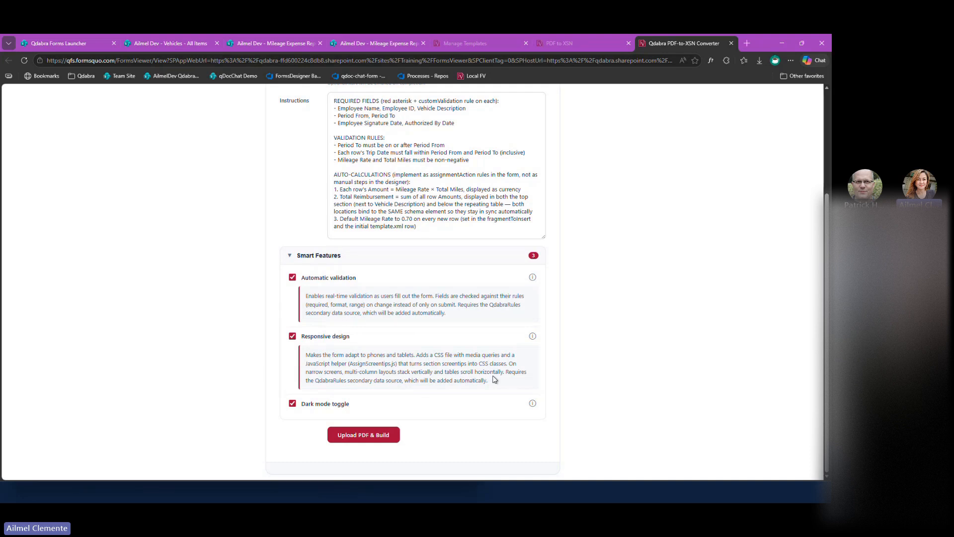
click(532, 404)
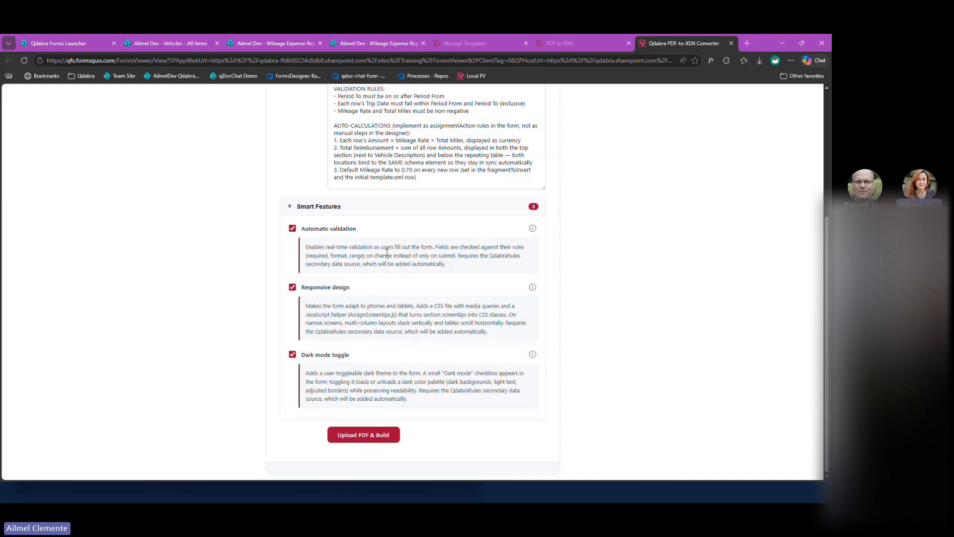
click(416, 236)
click(334, 234)
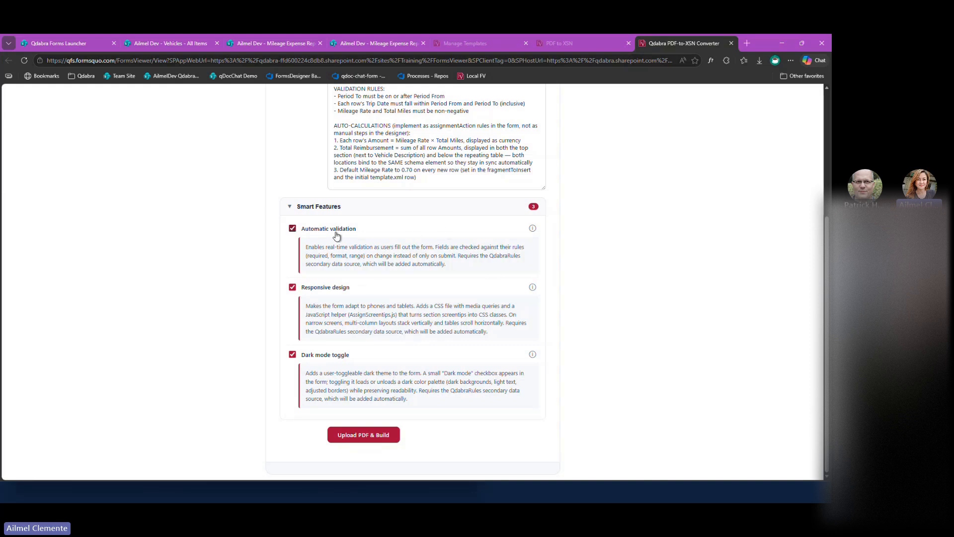
Upload employee-mileage-expense-report-template.pdf from the 20260423 PDF to XSN folder and start the build.
click(396, 435)
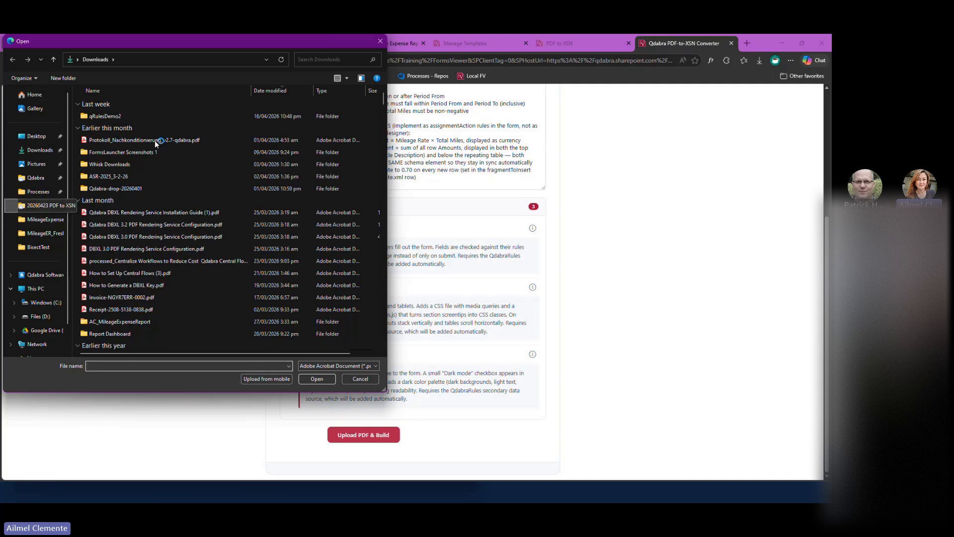
click(162, 104)
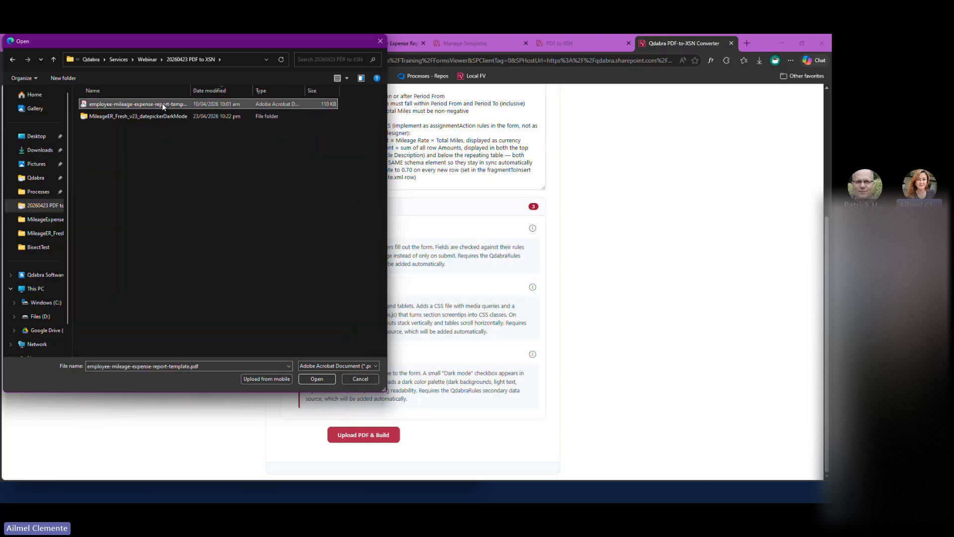
click(304, 377)
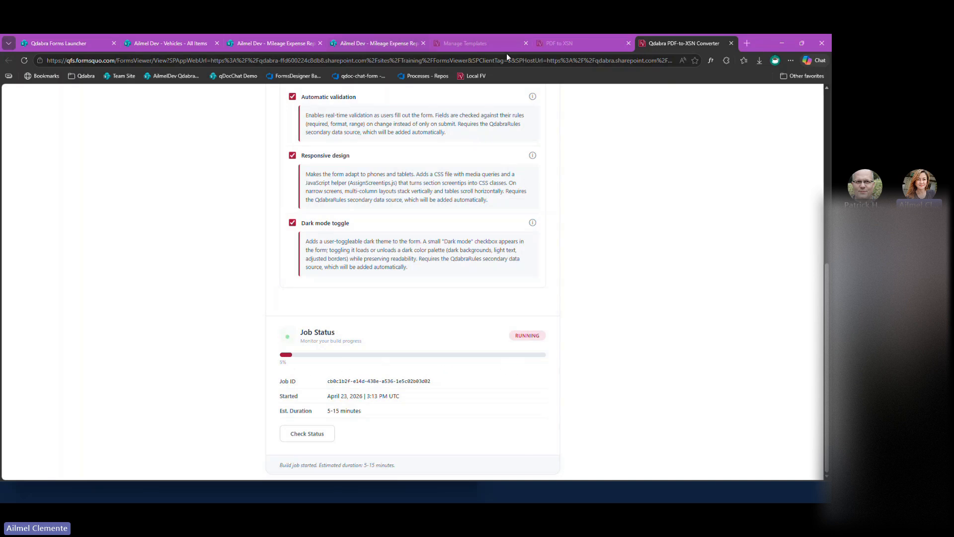
Check the earlier PDF to XSN build, open the 2026-04-23 PDF-to-XSN Demo End template and create a draft of it.
click(561, 43)
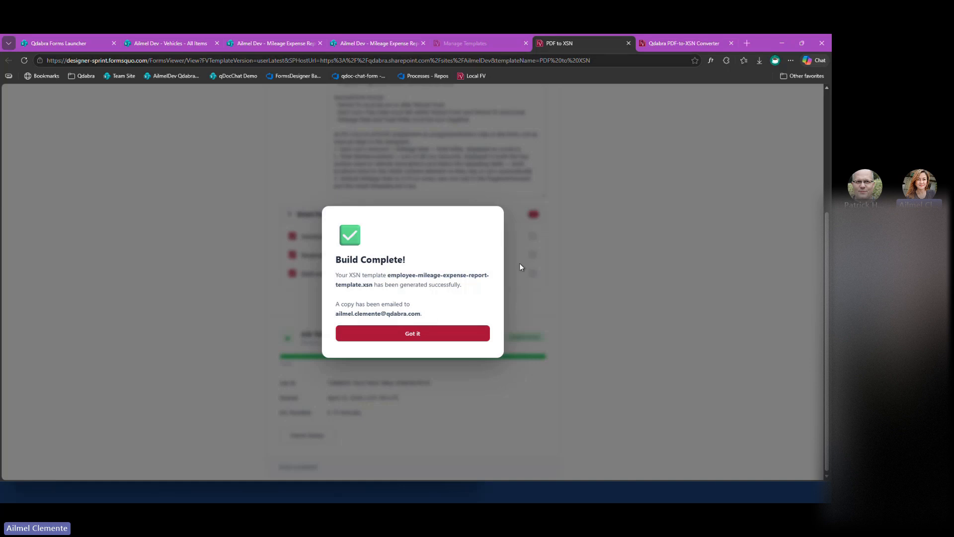
click(456, 45)
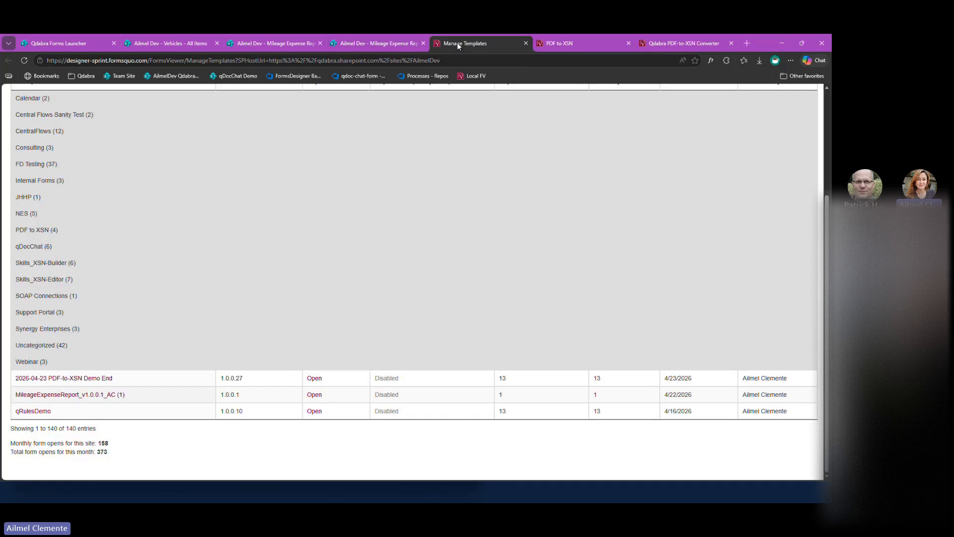
click(75, 379)
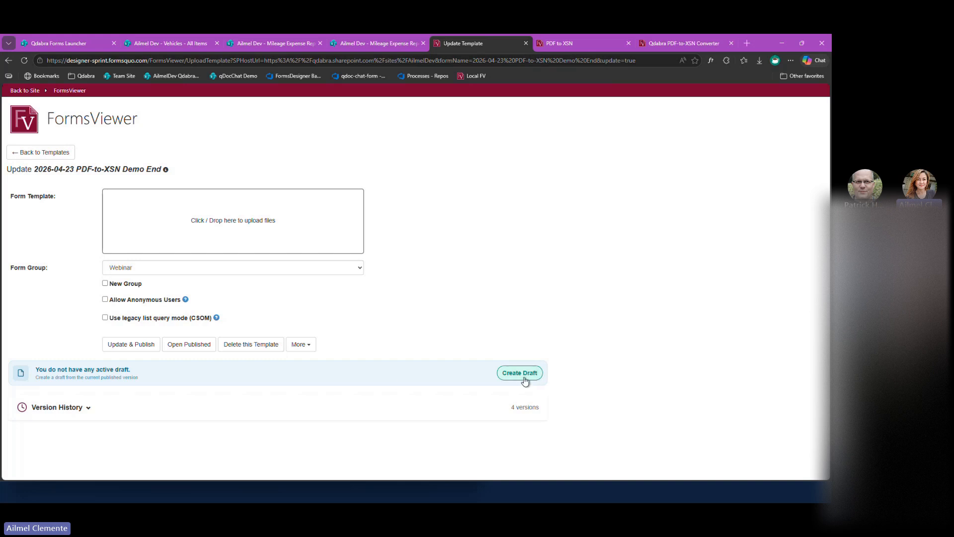
click(530, 376)
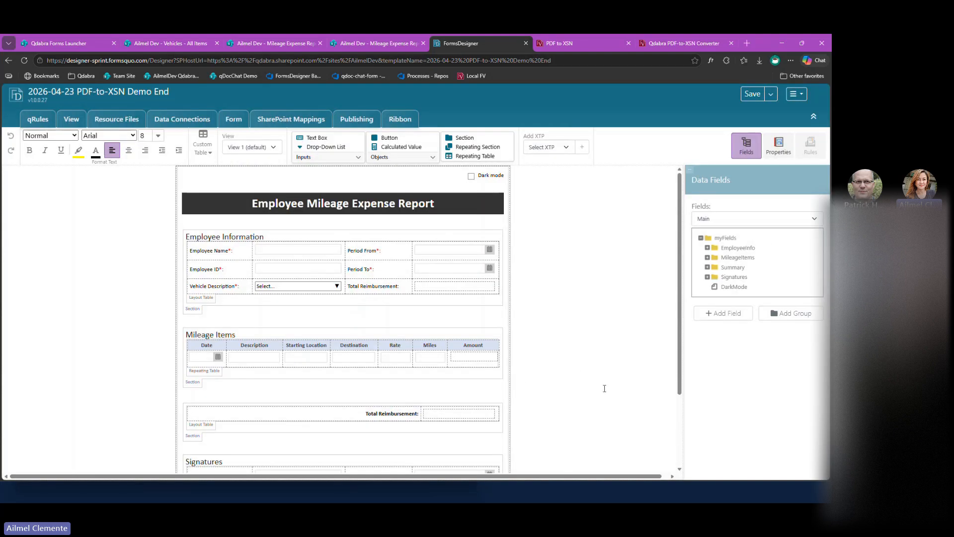
Look over the draft's form layout down to the submit button and open the form in the viewer.
scroll(604, 388, down, 2)
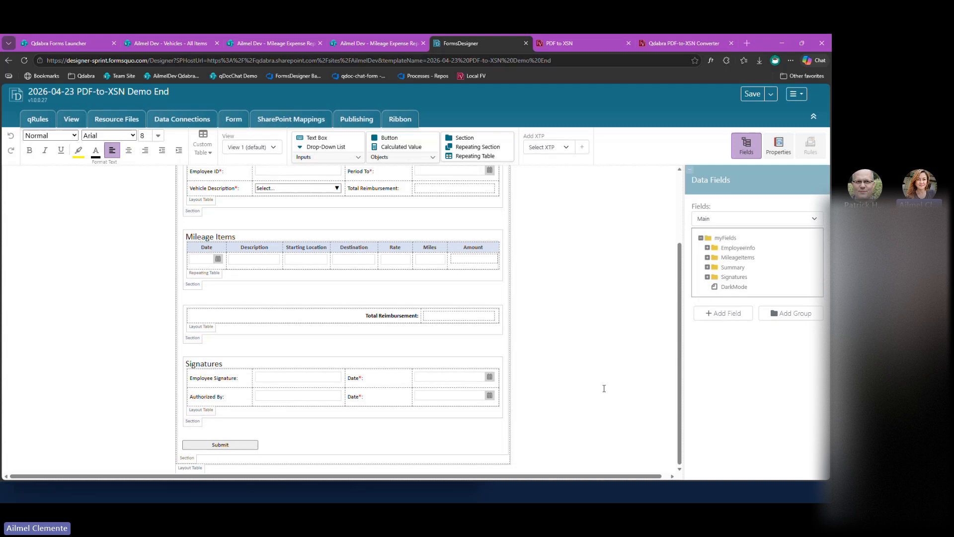
scroll(603, 388, up, 2)
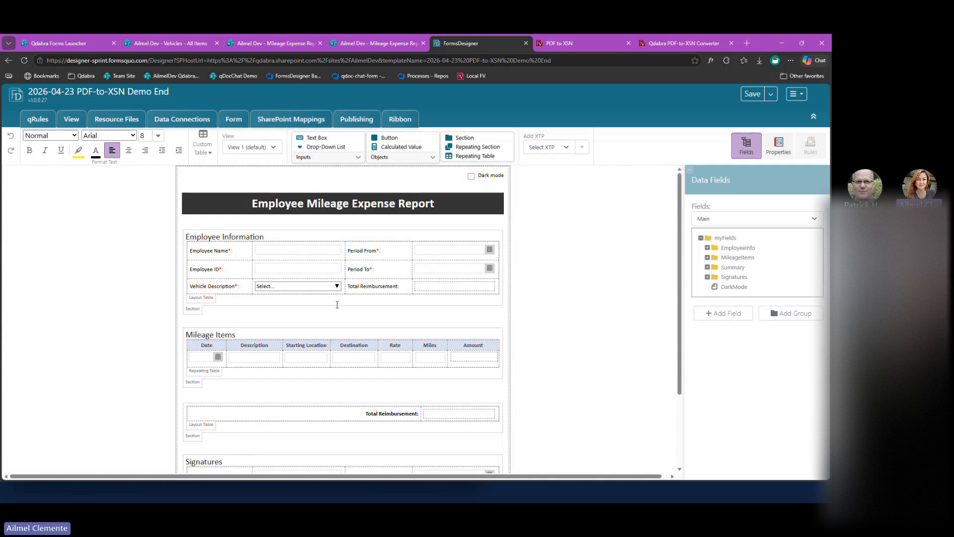
click(797, 94)
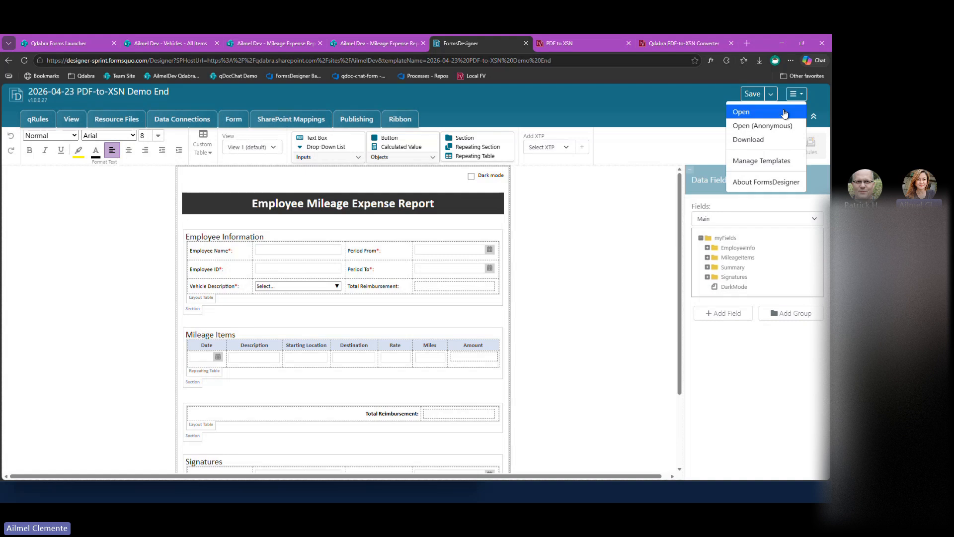
click(784, 114)
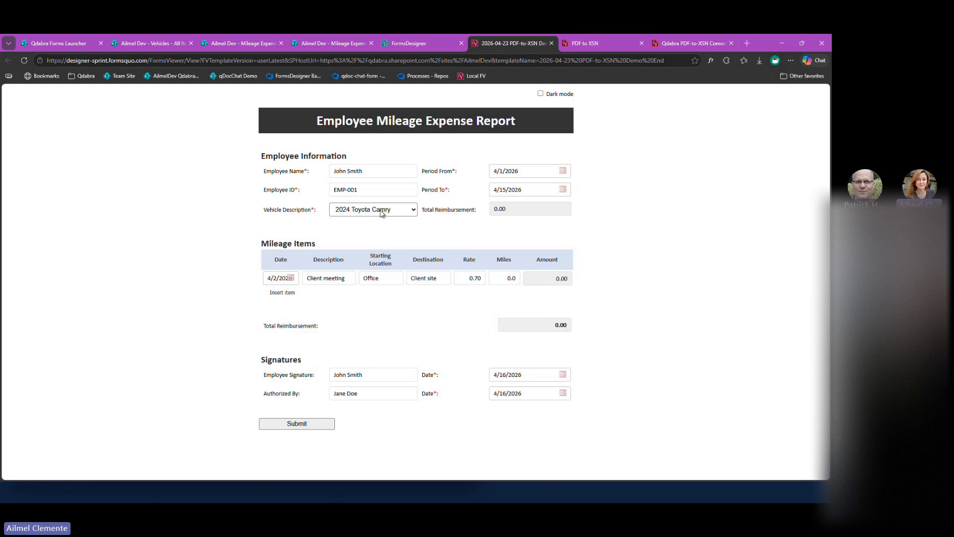
Clear the Employee Name and Employee ID fields to test required-field validation, and view the Vehicle Description choices.
triple_click(384, 171)
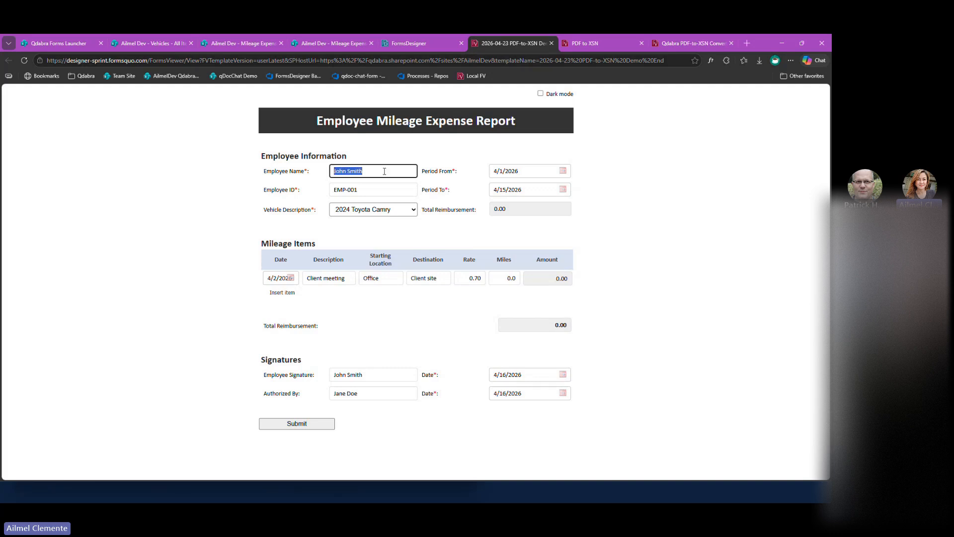
key(BackSpace)
triple_click(370, 193)
key(BackSpace)
click(393, 214)
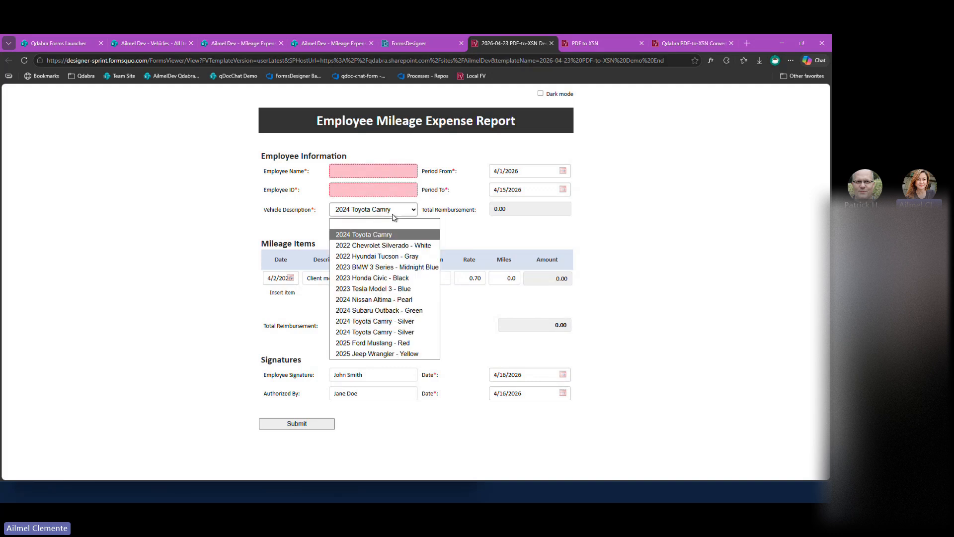
click(477, 237)
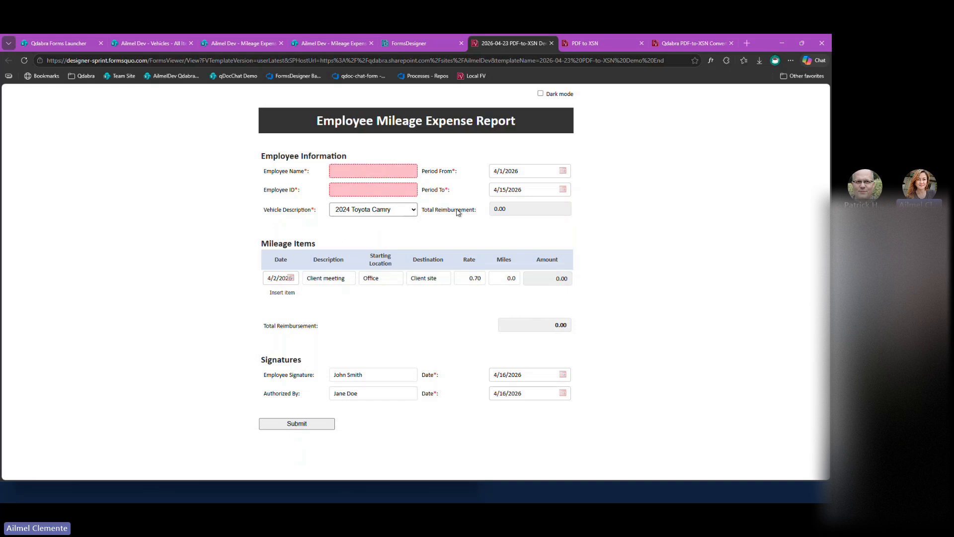
Return to the template in FormsDesigner and show its options for creating a copy and publishing.
click(413, 42)
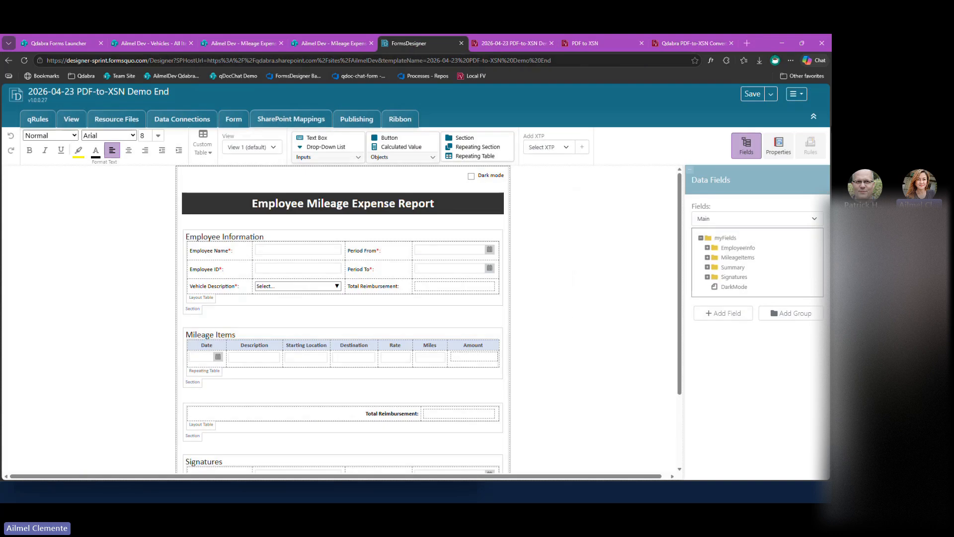
click(770, 94)
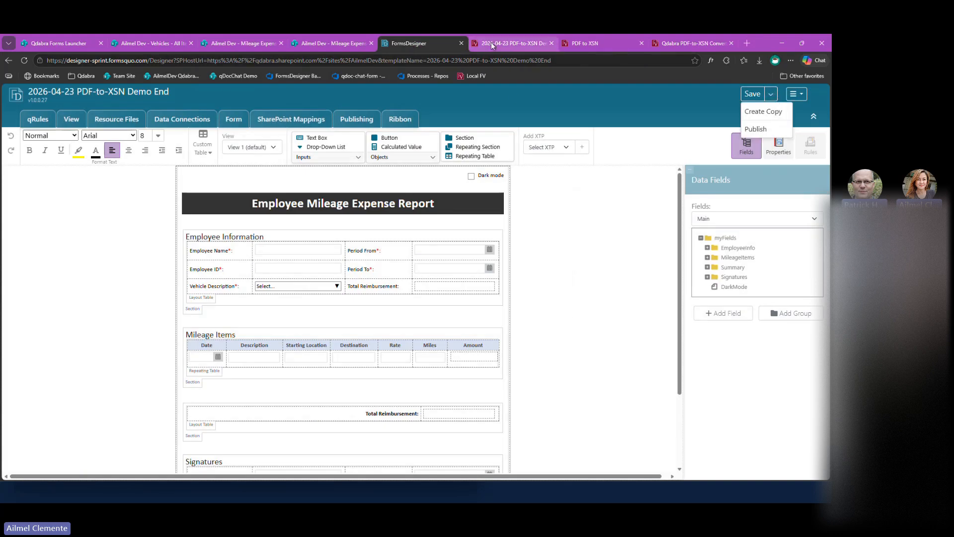
Show the Vehicle Description choices in the opened form again and return to the template in FormsDesigner.
click(511, 43)
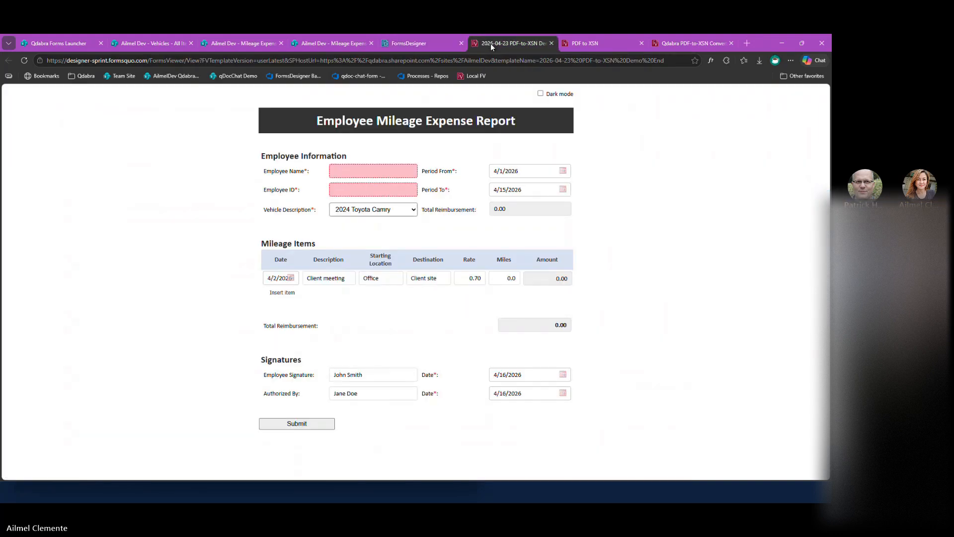
click(413, 212)
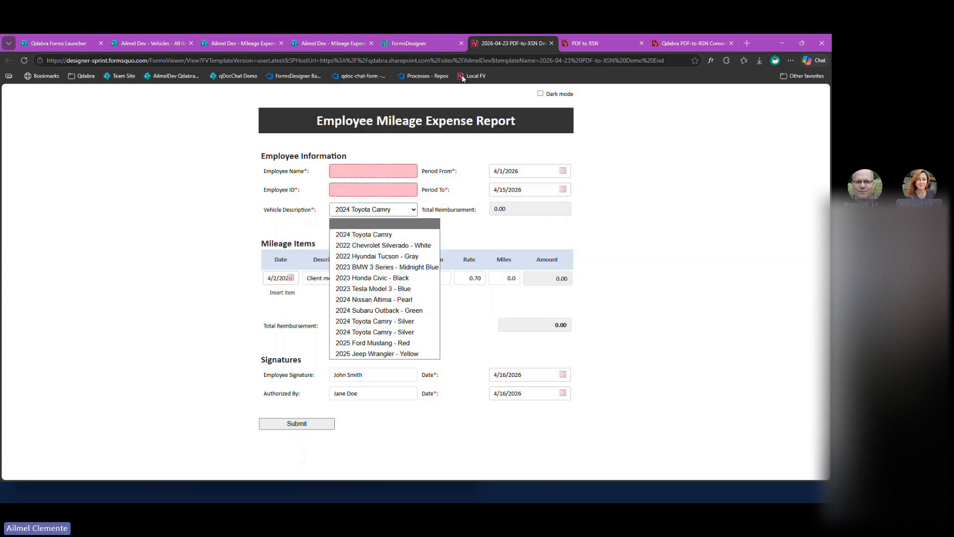
click(435, 46)
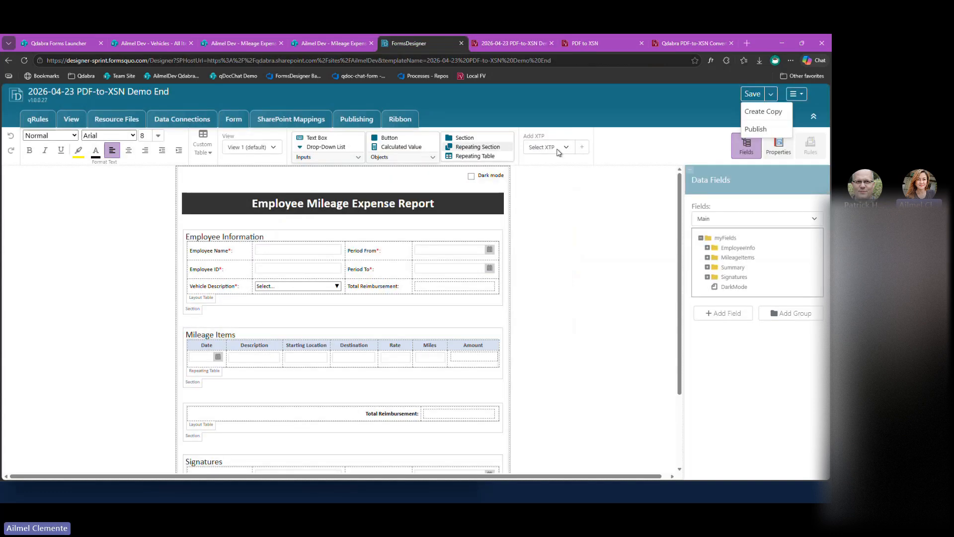
Create a copy of the template named 2026-04-23 PDF-to-XSN Demo.
click(771, 114)
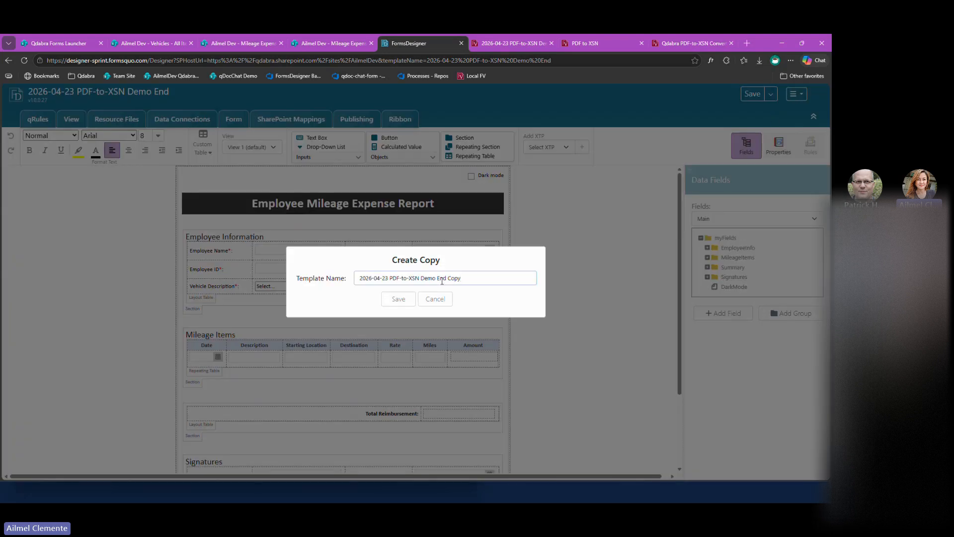
drag(435, 279, 496, 275)
key(BackSpace)
click(409, 302)
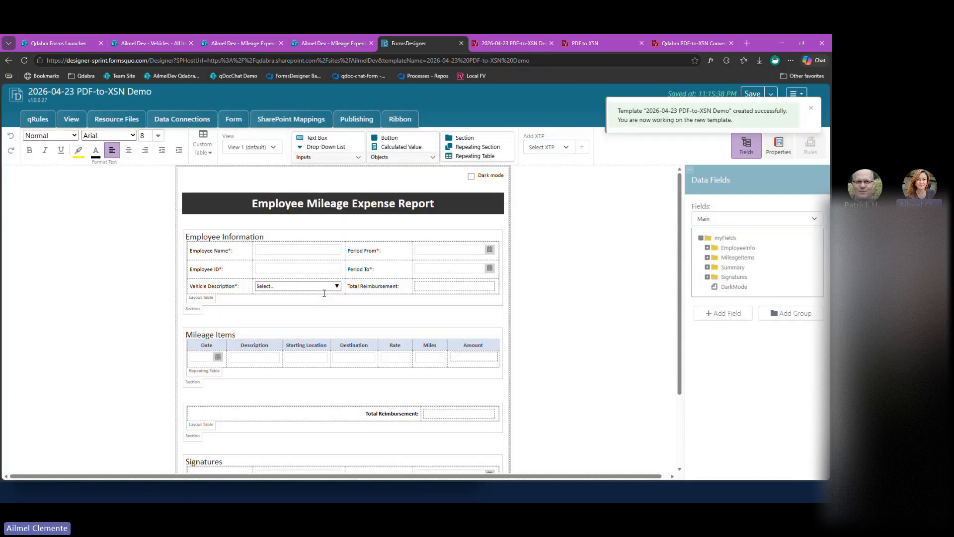
Go to template management and open the 2026-04-23 PDF-to-XSN Demo template for updating.
click(796, 93)
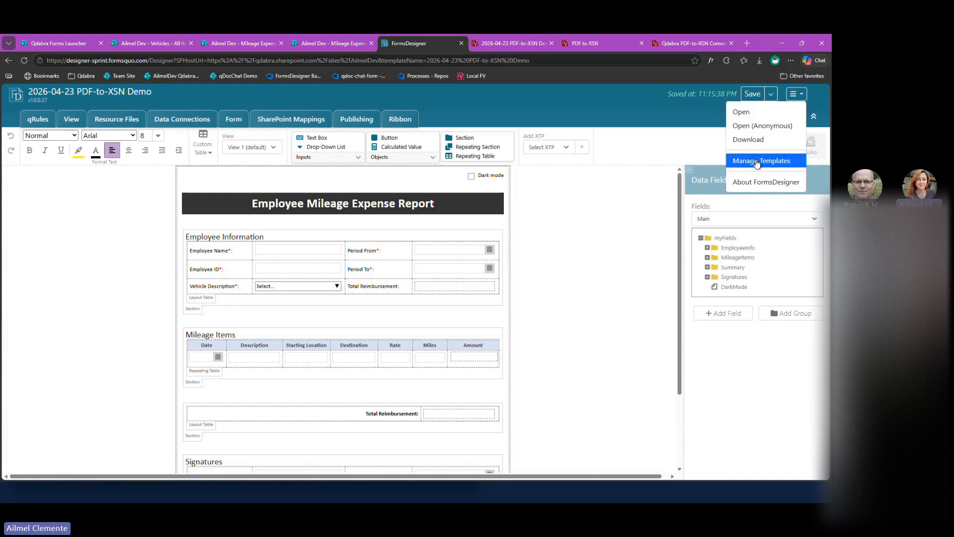
click(761, 160)
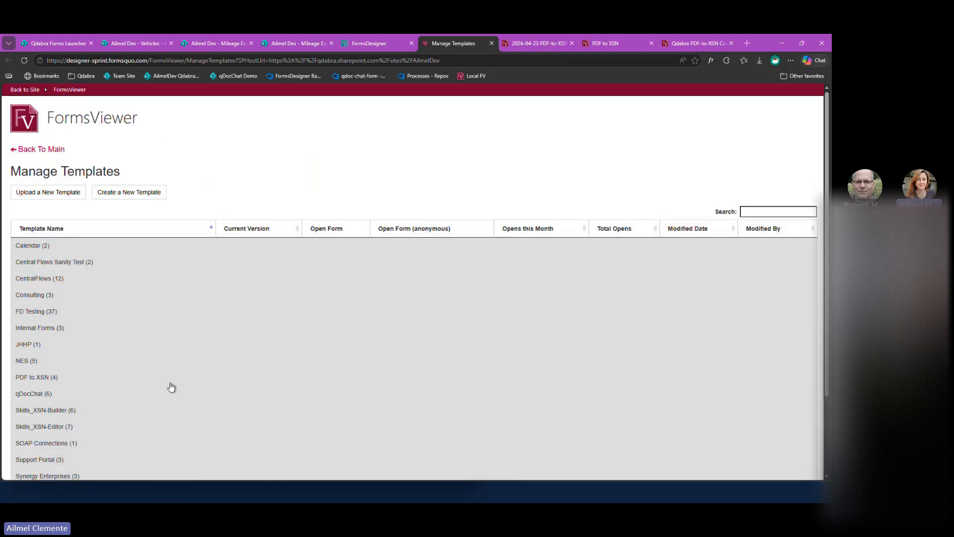
scroll(171, 385, down, 2)
click(52, 411)
click(70, 428)
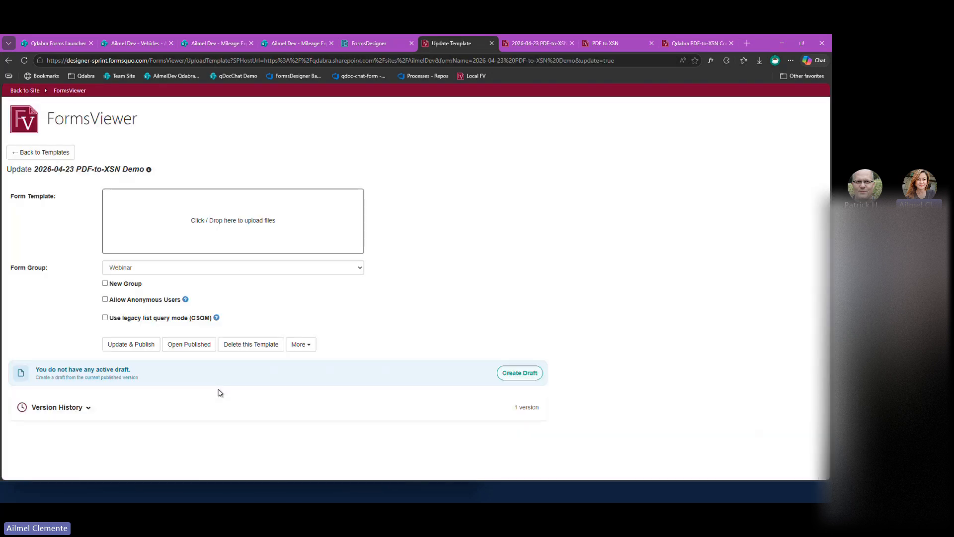
Upload MileageER_Demo.xsn as the form template and publish the update.
click(246, 237)
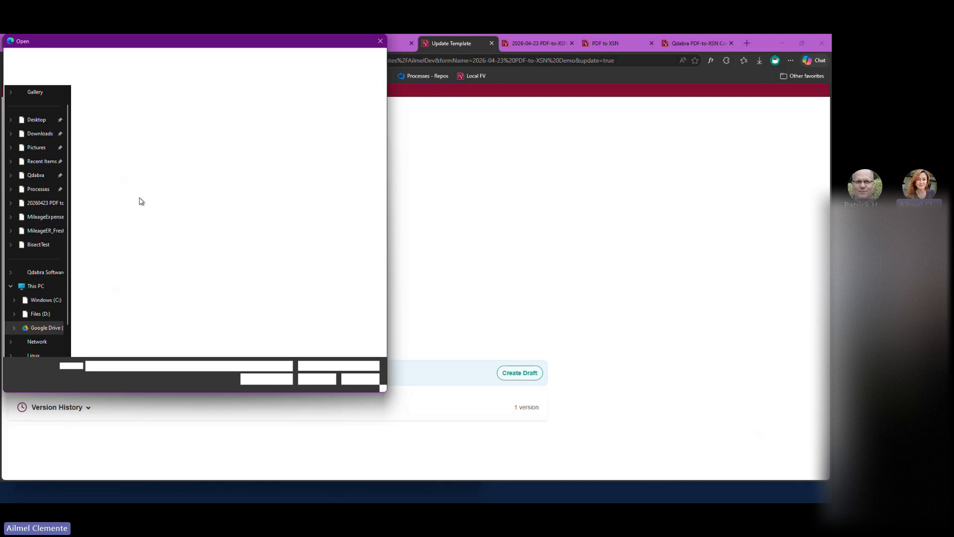
click(140, 105)
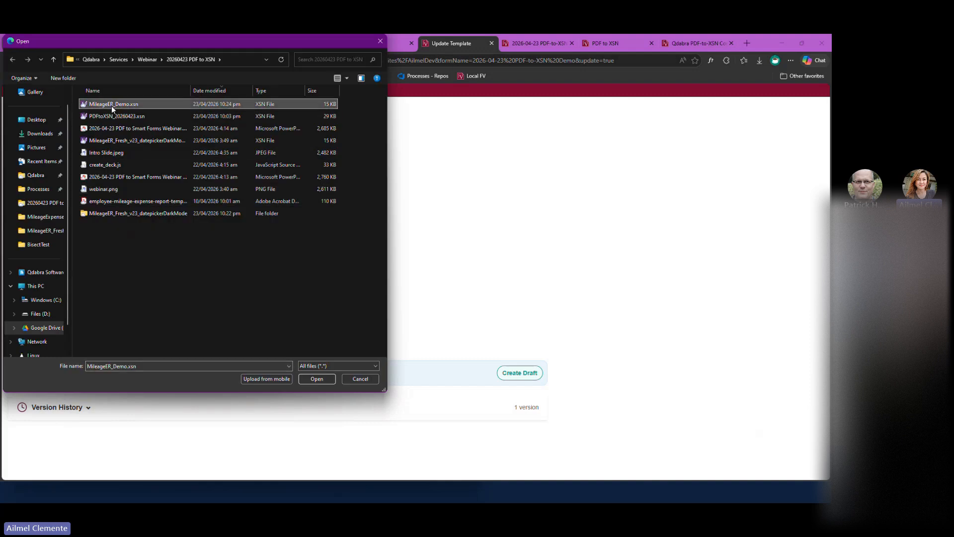
click(316, 379)
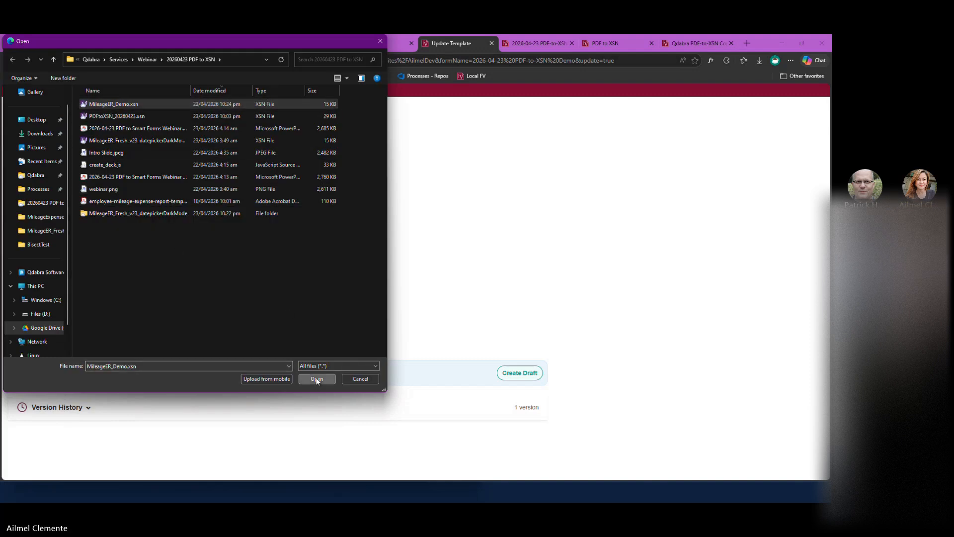
click(140, 372)
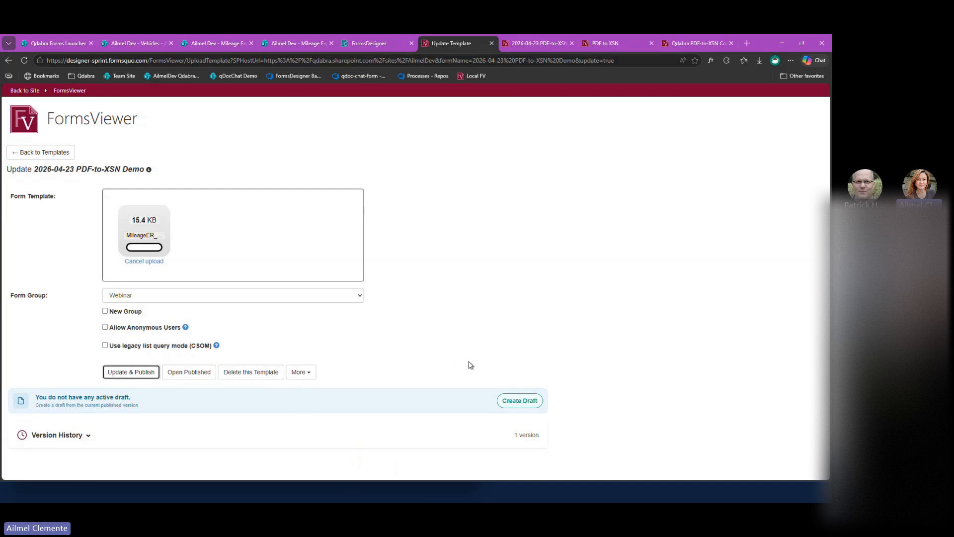
Create a draft of the updated template, select its Vehicle Description field and open the form in the viewer.
click(522, 400)
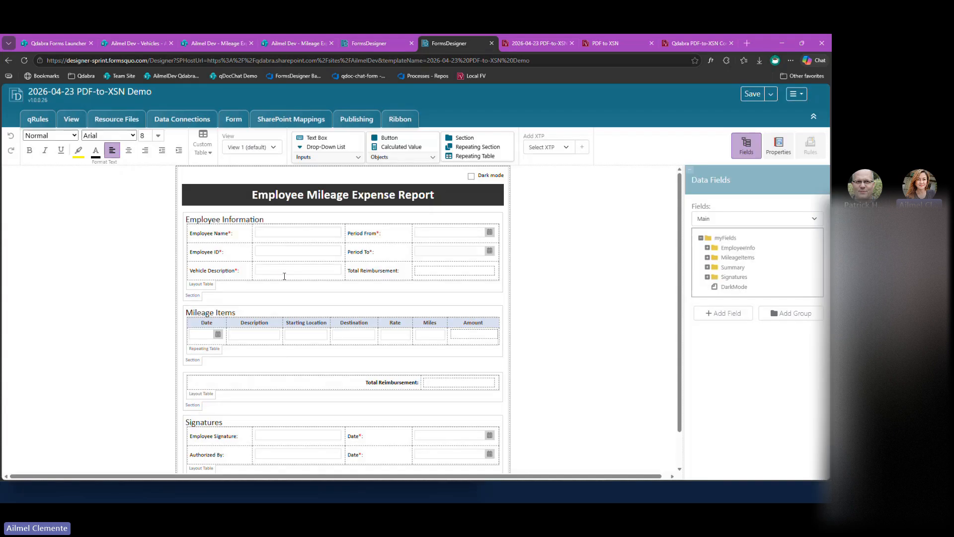
click(284, 272)
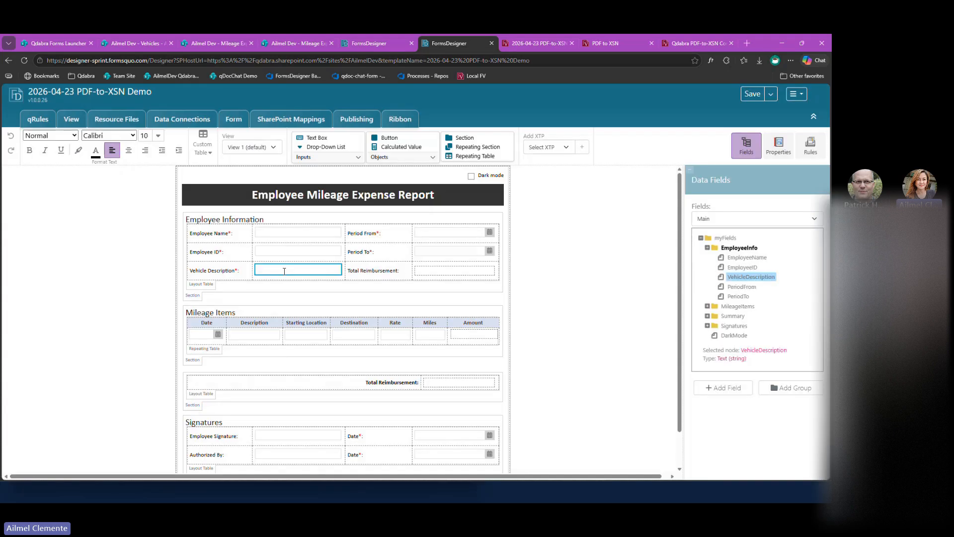
click(796, 94)
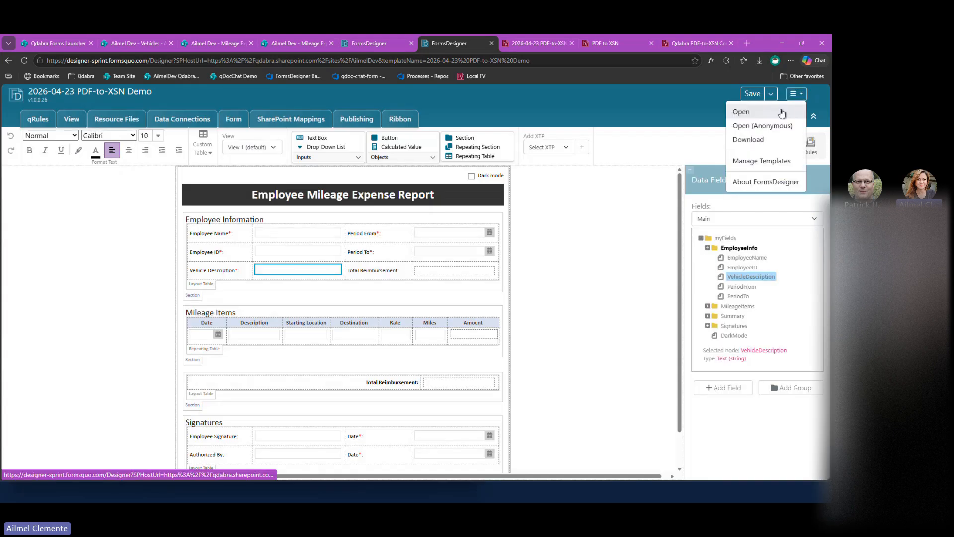
click(789, 107)
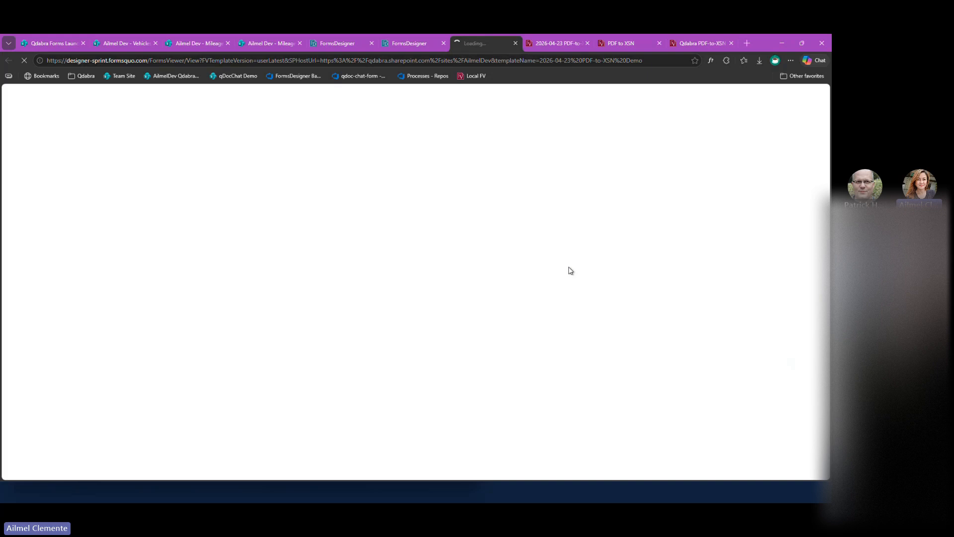
Clear the Vehicle Description, Employee ID and Employee Name fields to test required-field validation.
double_click(339, 195)
triple_click(337, 194)
key(BackSpace)
triple_click(400, 174)
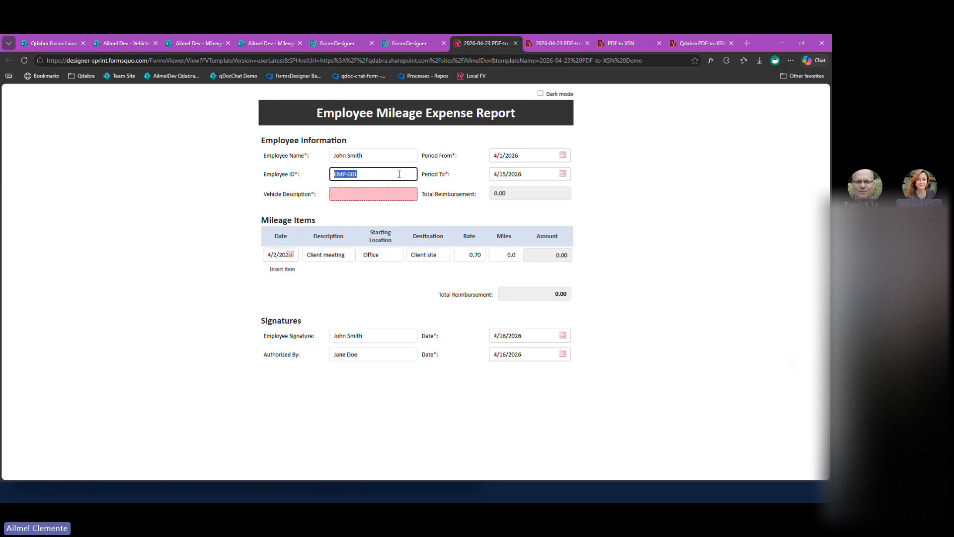
key(BackSpace)
triple_click(395, 156)
key(BackSpace)
click(628, 247)
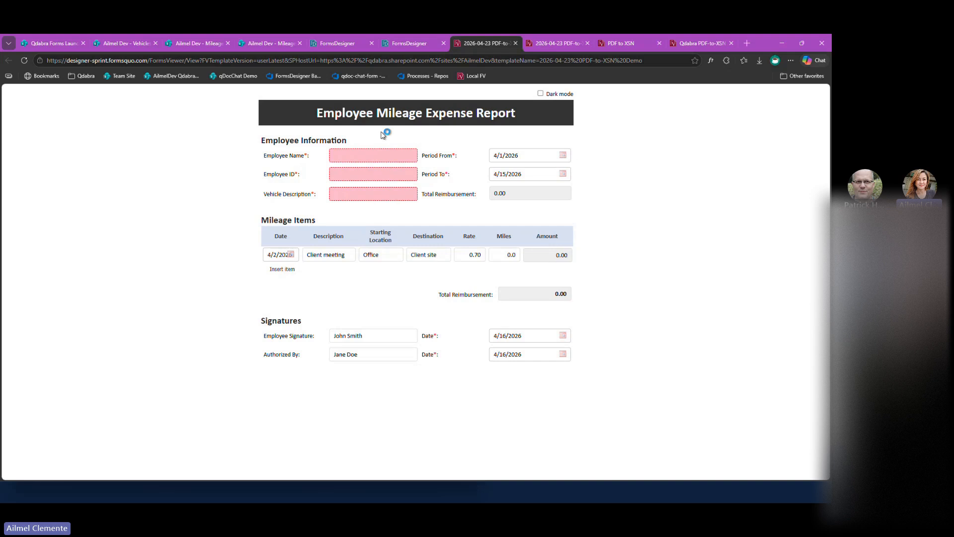
mouse_move(372, 176)
Insert two more rows in the Mileage Items table, and switch the form's dark mode on and back off.
click(292, 270)
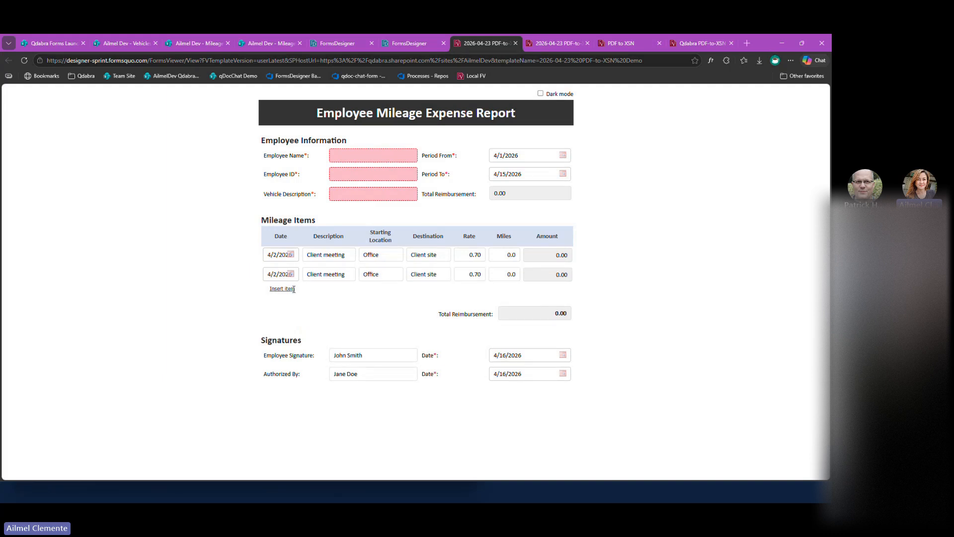
click(292, 289)
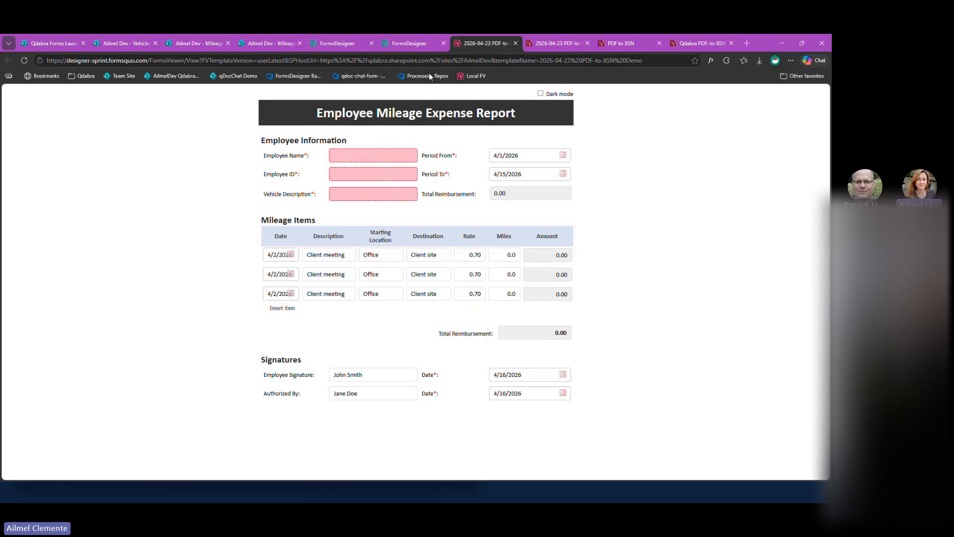
click(541, 93)
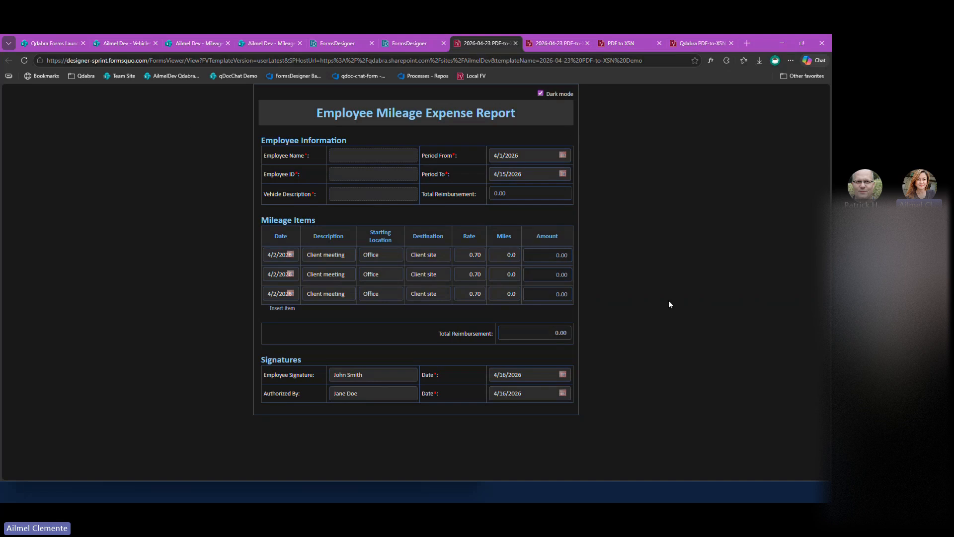
click(540, 94)
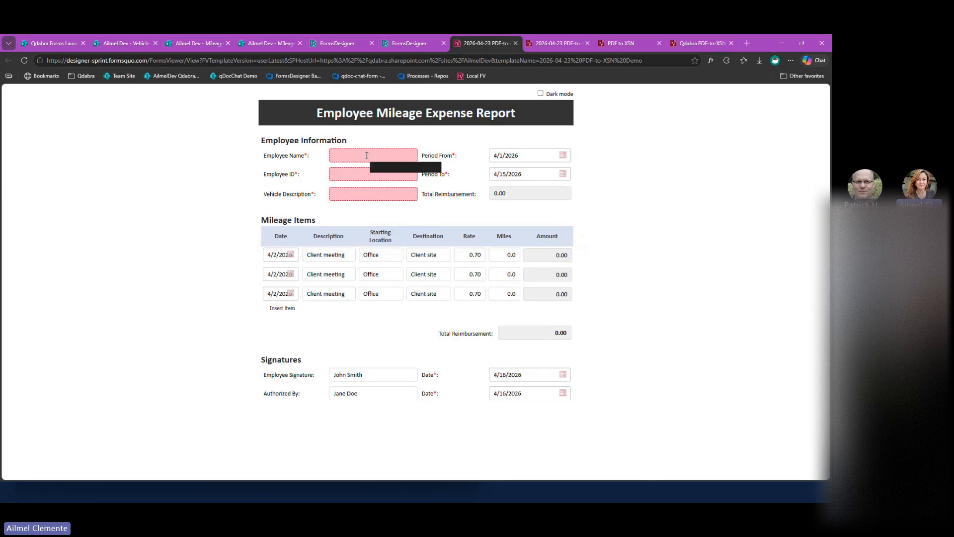
Examine the details of the Employee Name Required validation rule in FormsDesigner.
click(417, 43)
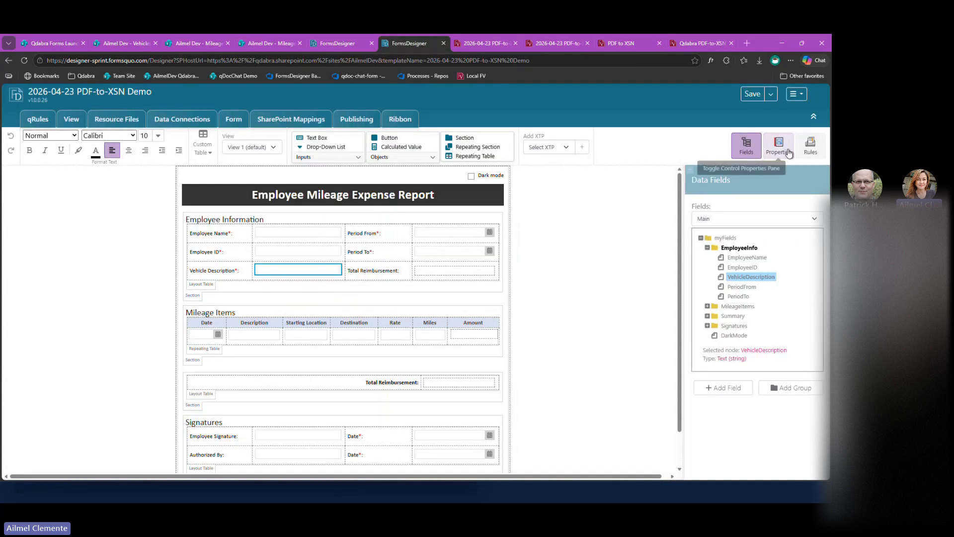
click(811, 145)
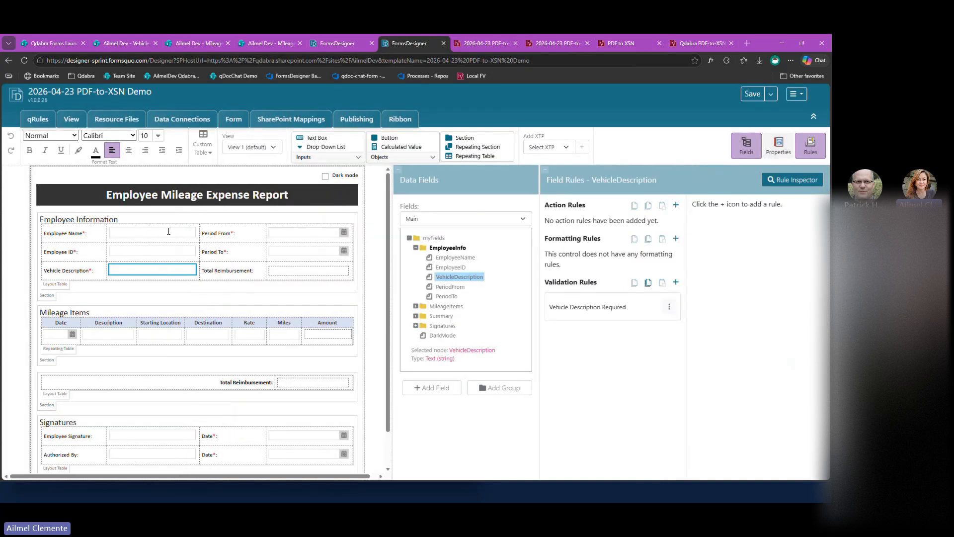
click(168, 231)
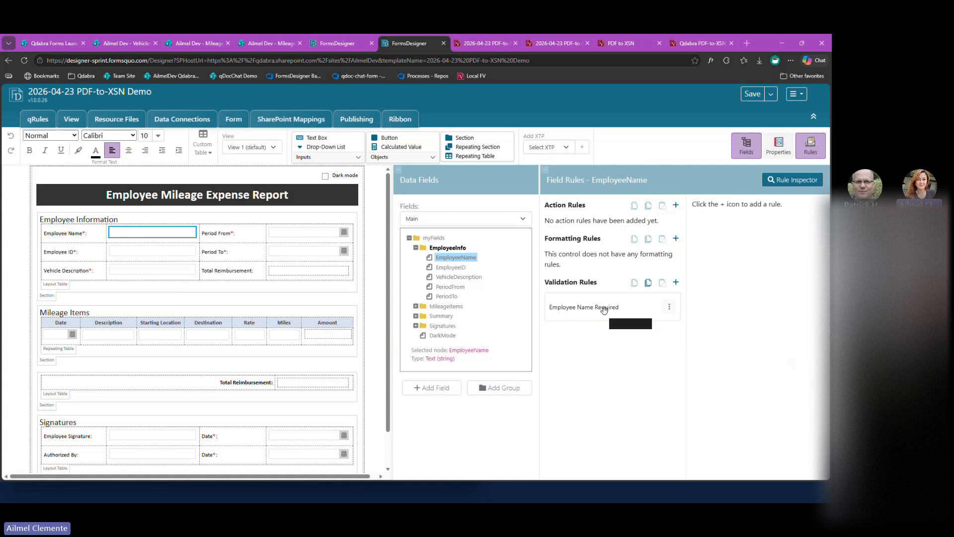
click(631, 316)
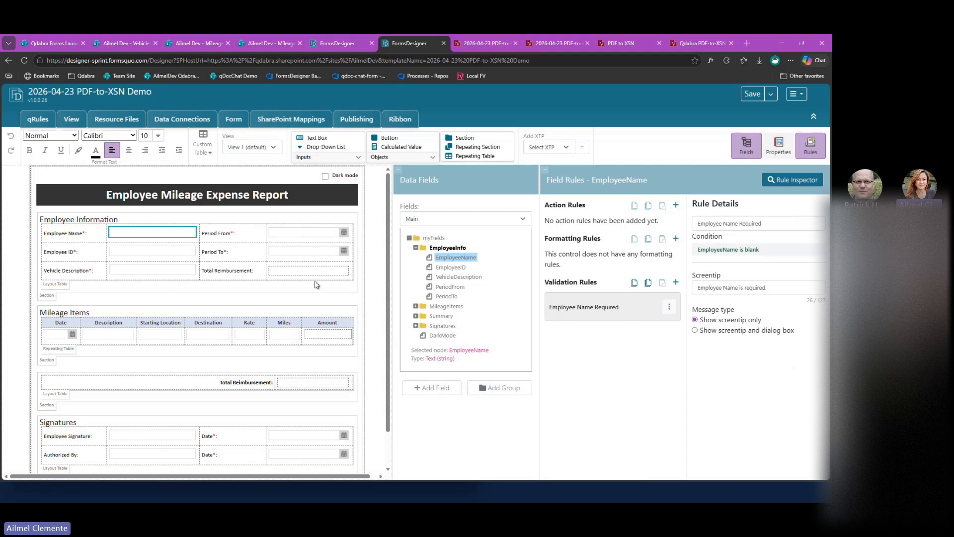
In the opened form, set Miles to 10 in the first mileage row and 20 in the second to test the calculations.
click(473, 50)
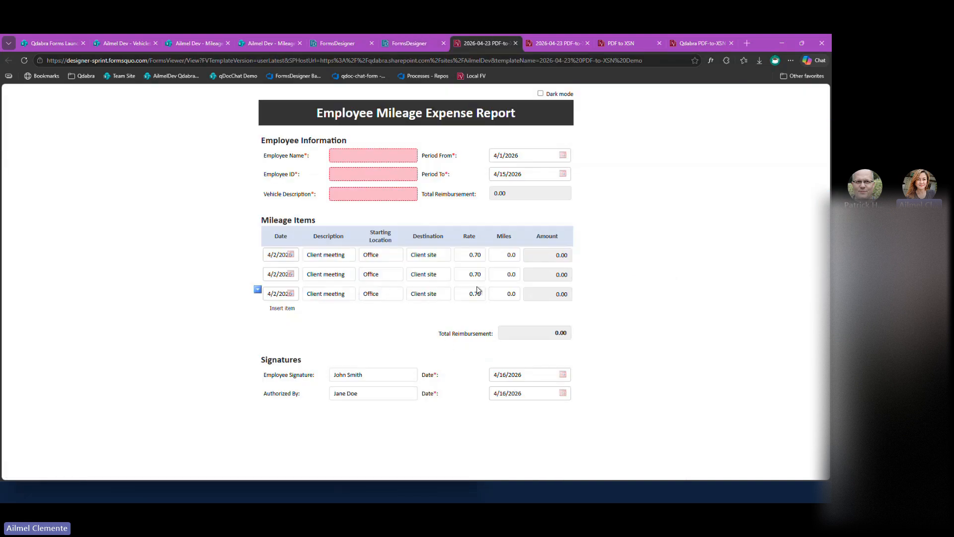
click(503, 254)
text(1)
click(616, 299)
click(503, 274)
text(2)
click(594, 288)
Examine the Compute Amount action rules on the Rate and Miles fields in FormsDesigner, including the Rate rule's value formula.
click(425, 46)
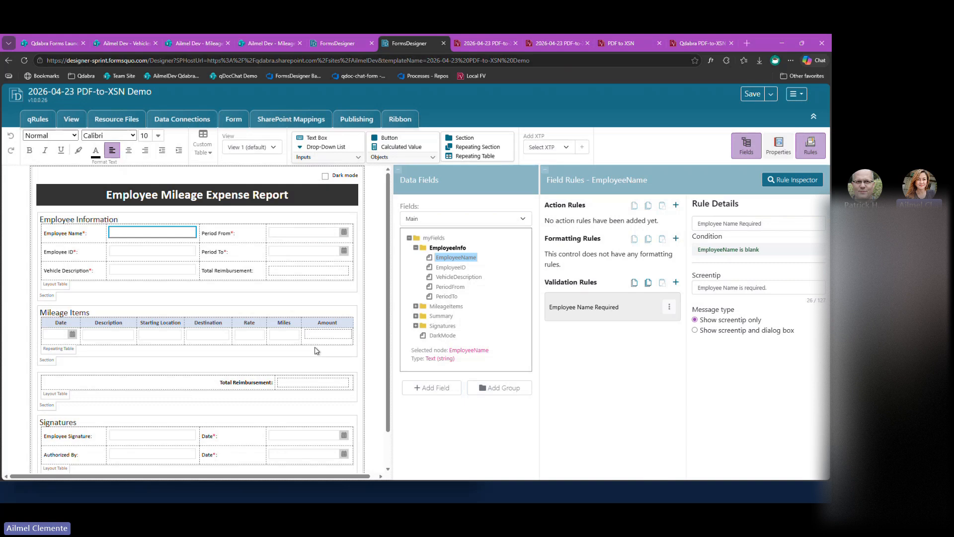
click(255, 337)
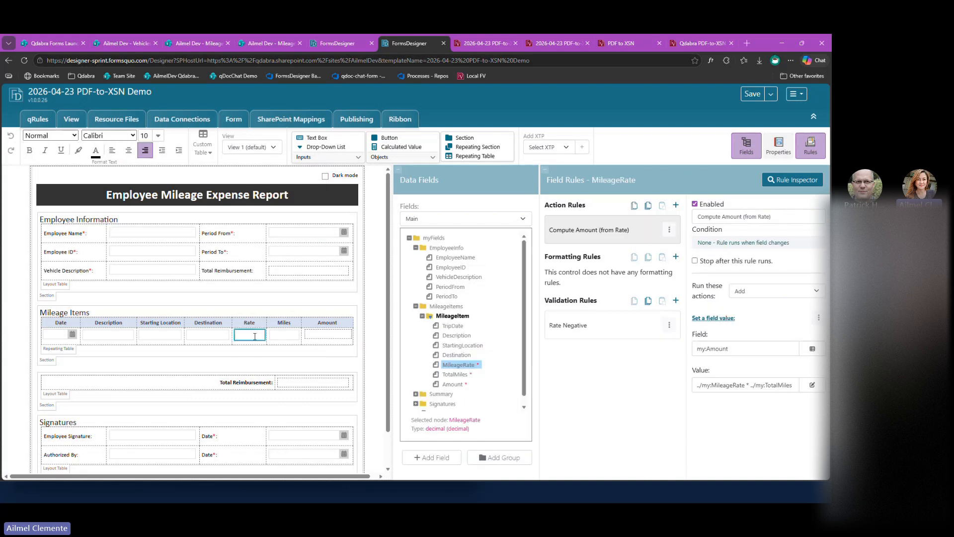
click(291, 339)
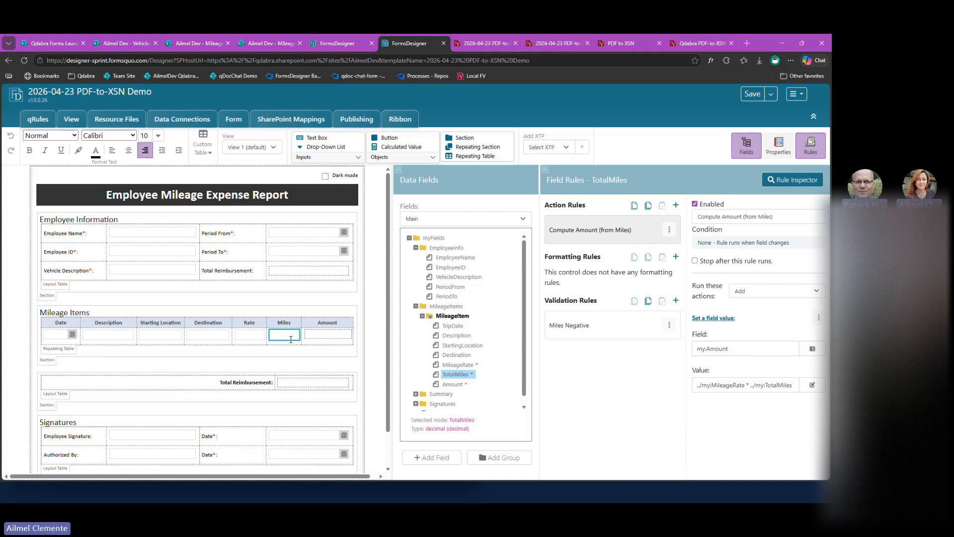
click(246, 336)
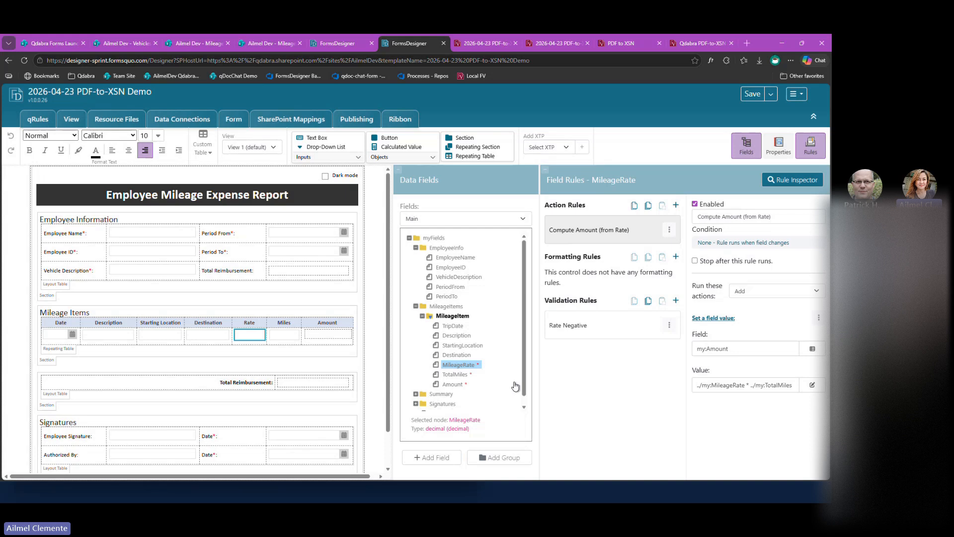
scroll(515, 386, down, 1)
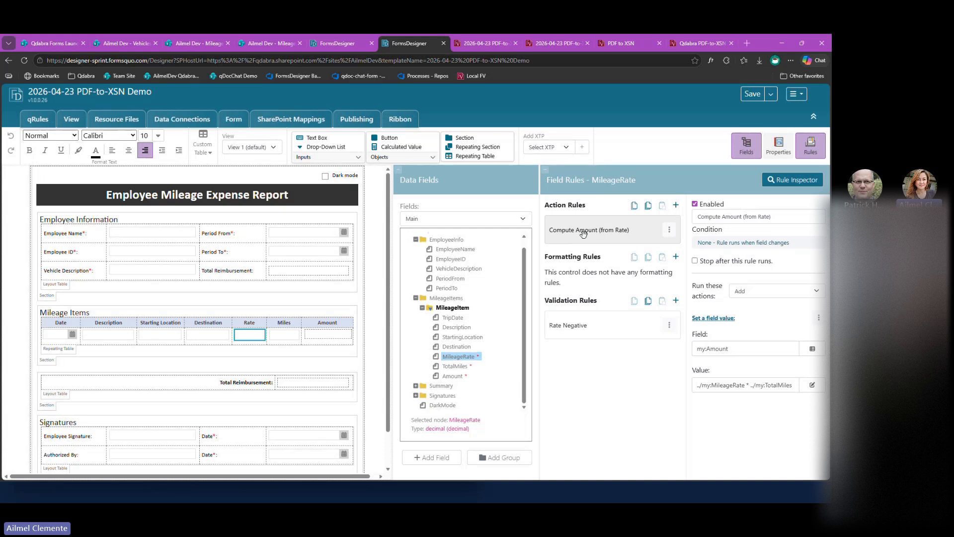
click(721, 384)
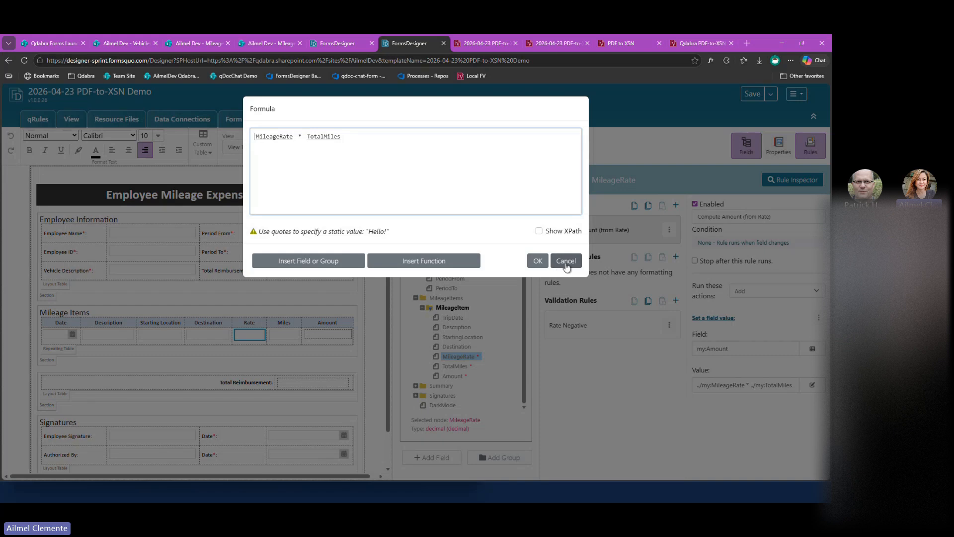
click(560, 267)
scroll(308, 384, down, 1)
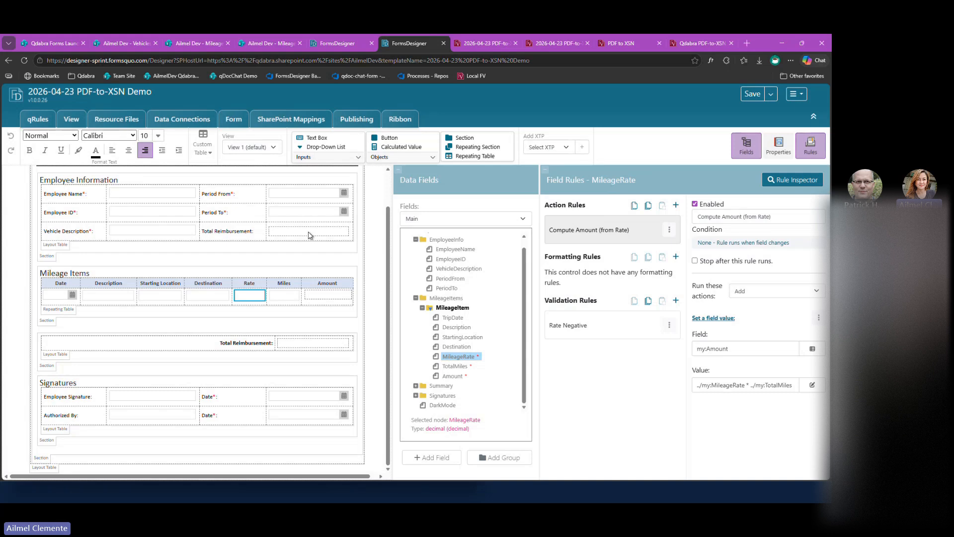
Start a new data connection named Vehicles List with the connection type Query SharePoint List.
click(124, 231)
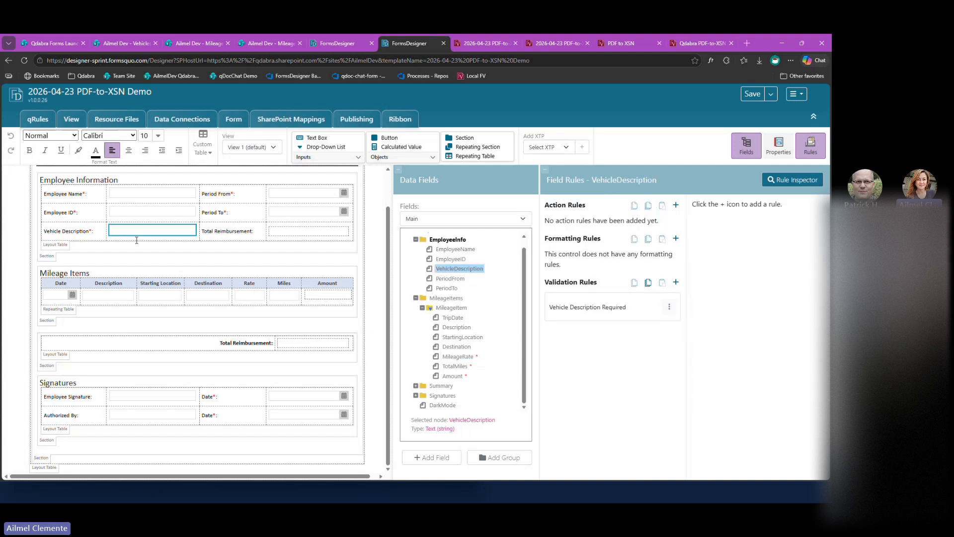
scroll(209, 292, up, 1)
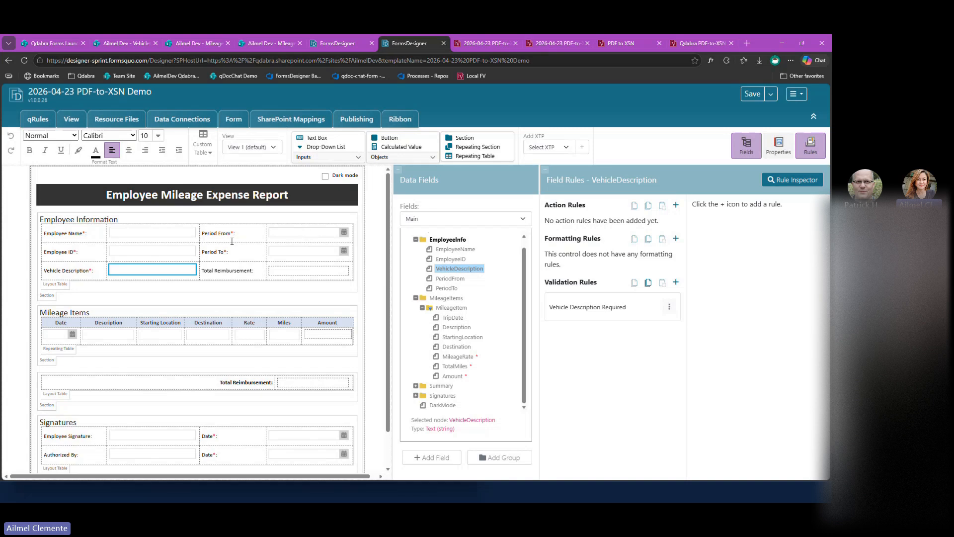
click(192, 119)
click(278, 183)
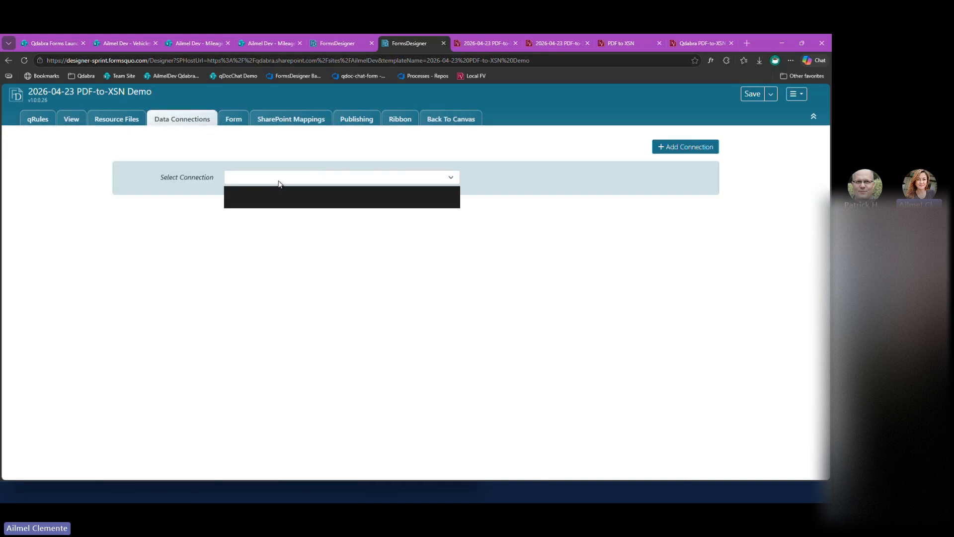
click(279, 183)
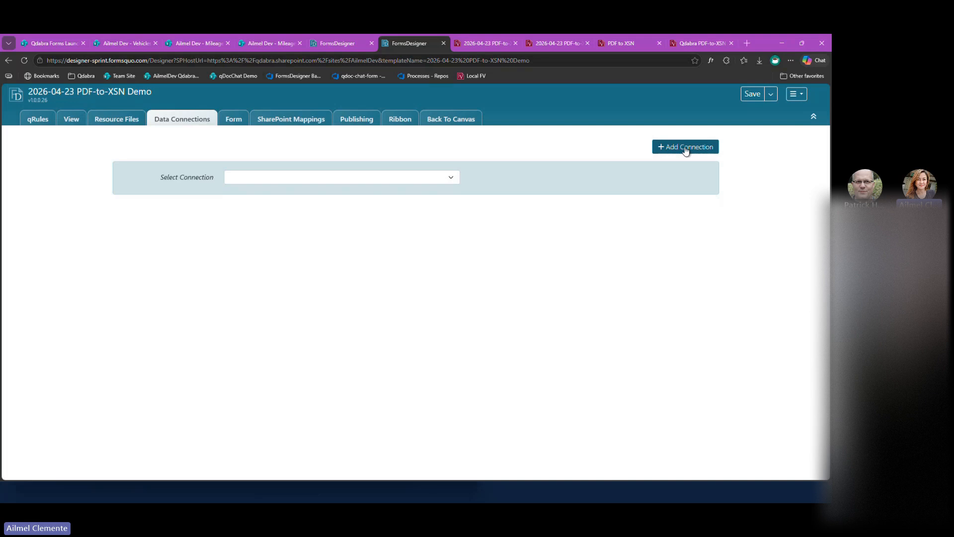
click(686, 148)
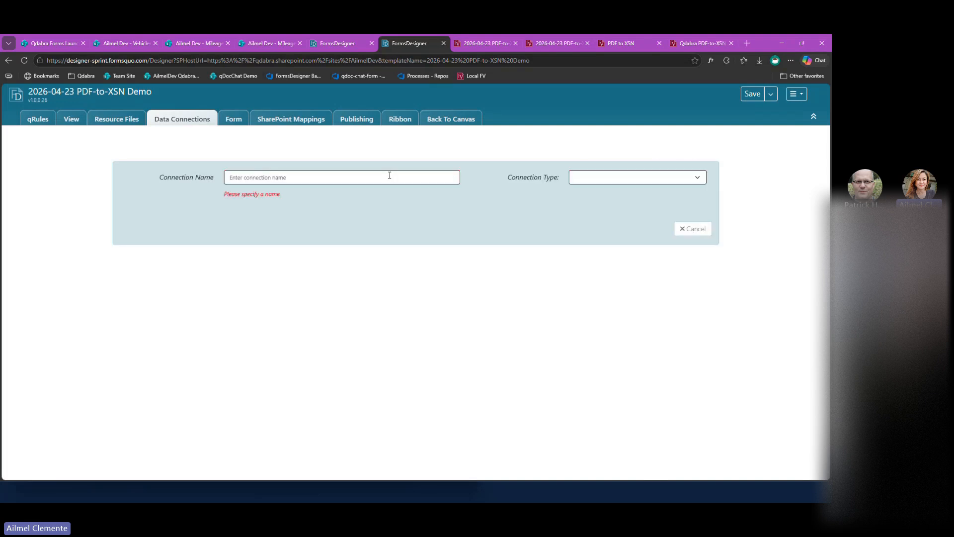
text(Vehicles List)
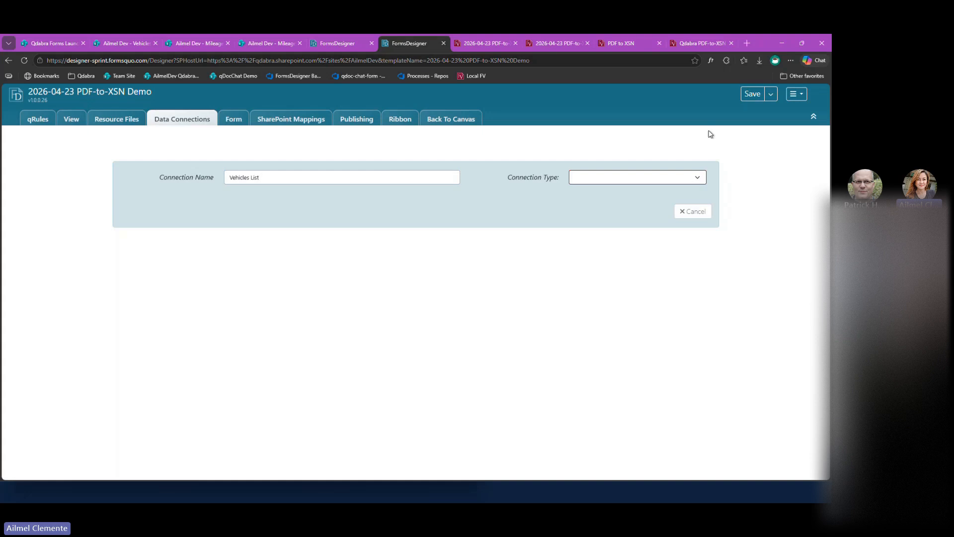
click(661, 178)
click(642, 194)
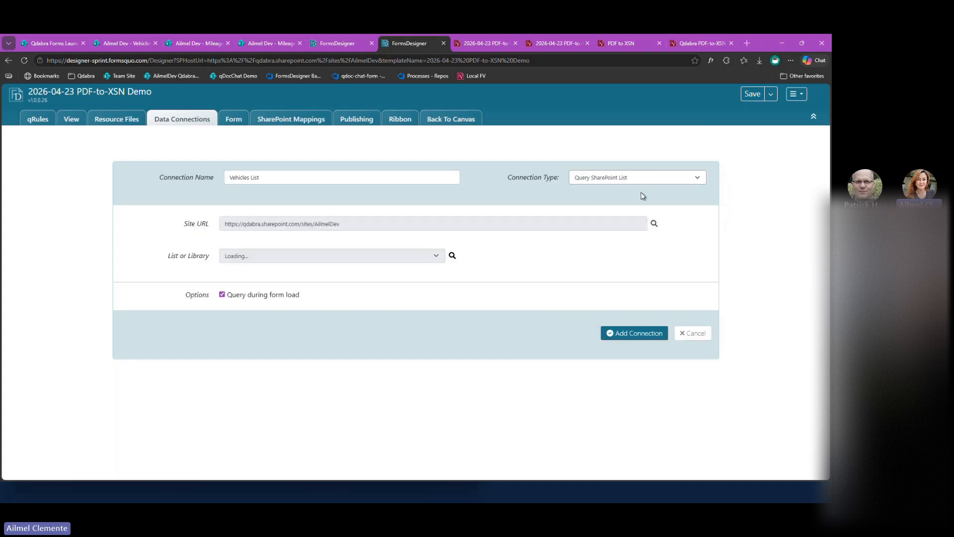
Point the Vehicles List connection to the Vehicles list, include the Title column, sort by Title, and add the connection.
click(341, 256)
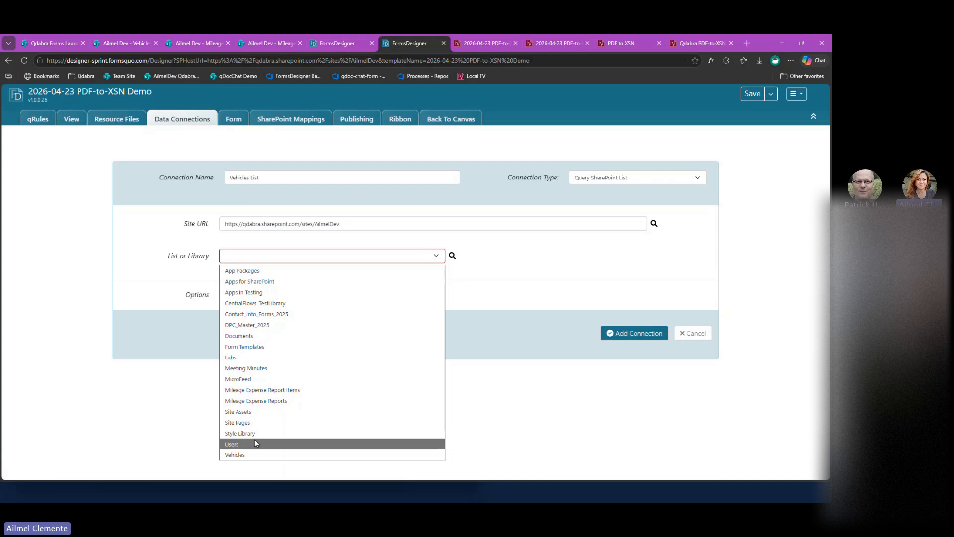
click(259, 454)
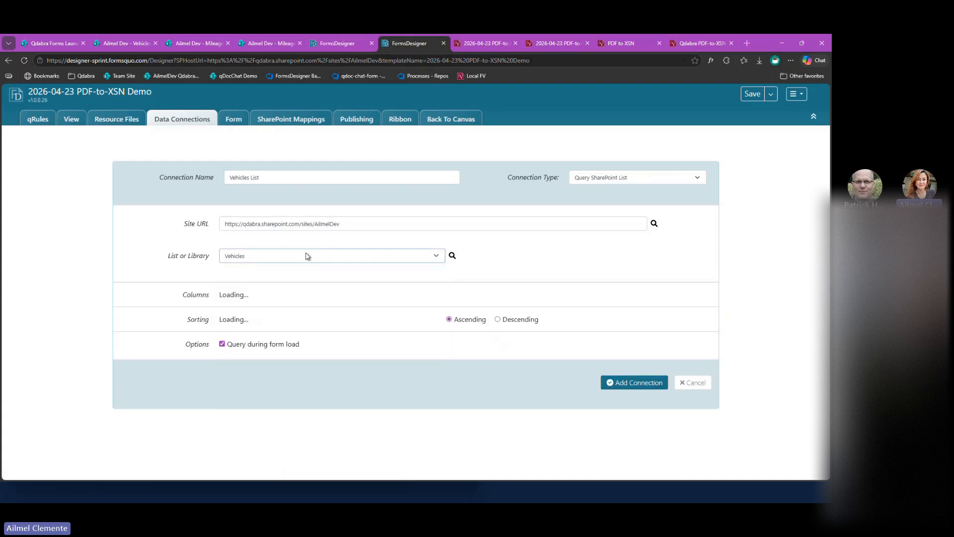
click(483, 321)
click(280, 367)
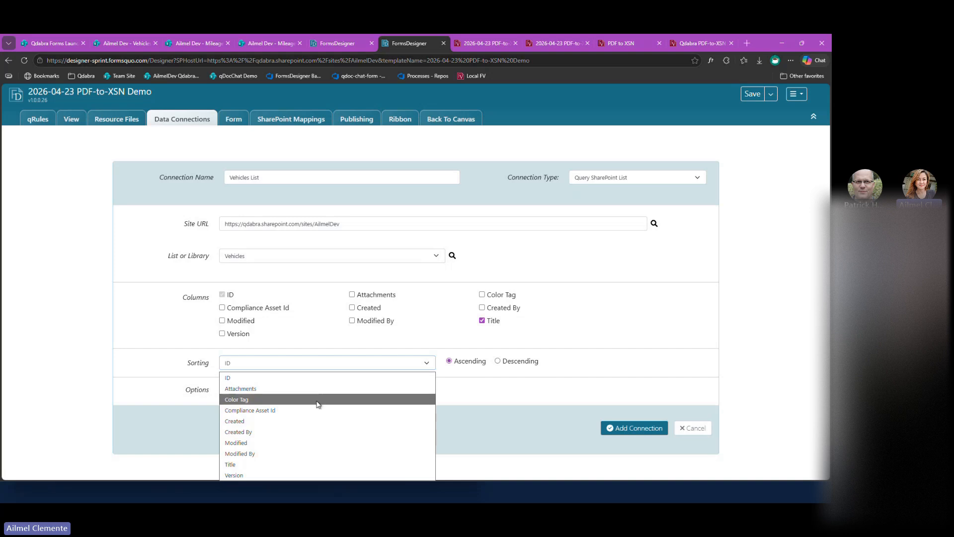
click(330, 464)
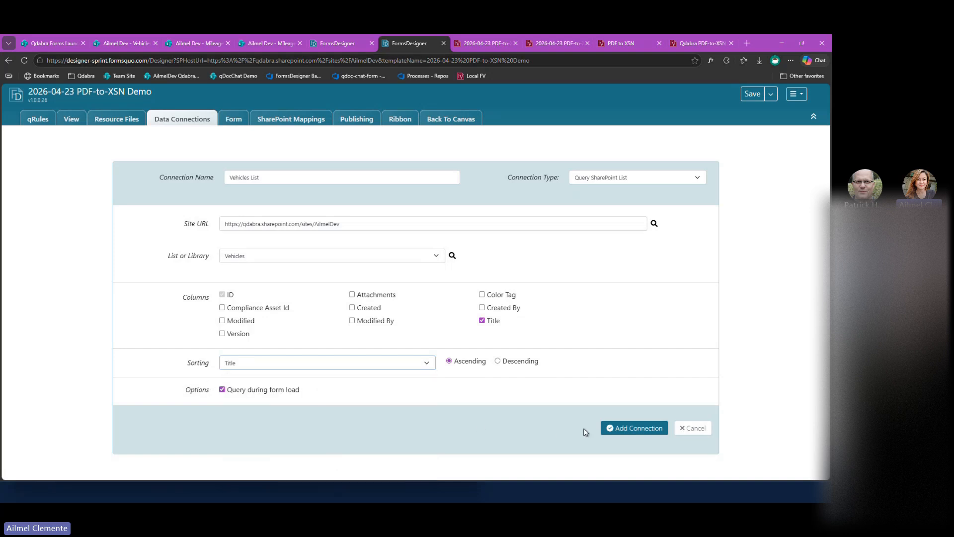
click(621, 430)
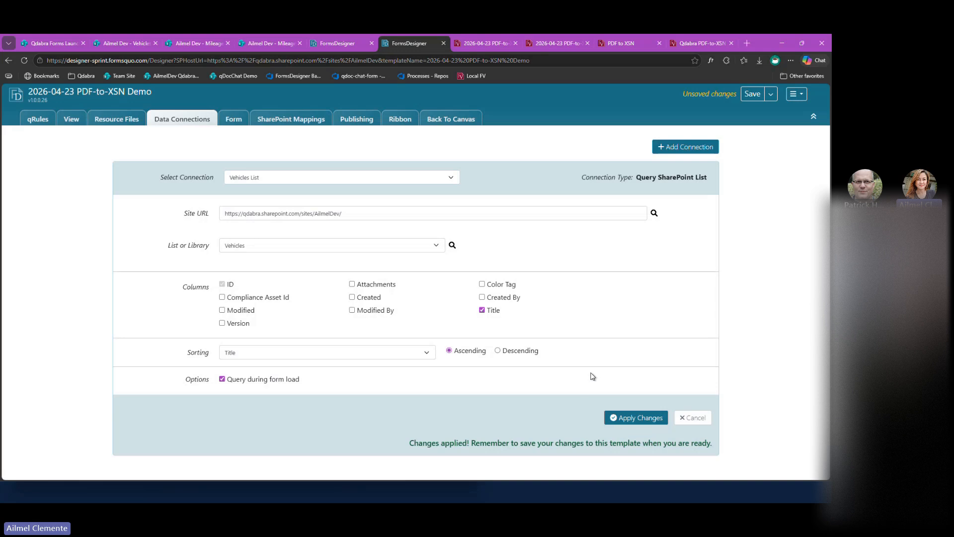
On the form canvas, replace the Vehicle Description text box with a drop-down list bound to the VehicleDescription field.
click(429, 119)
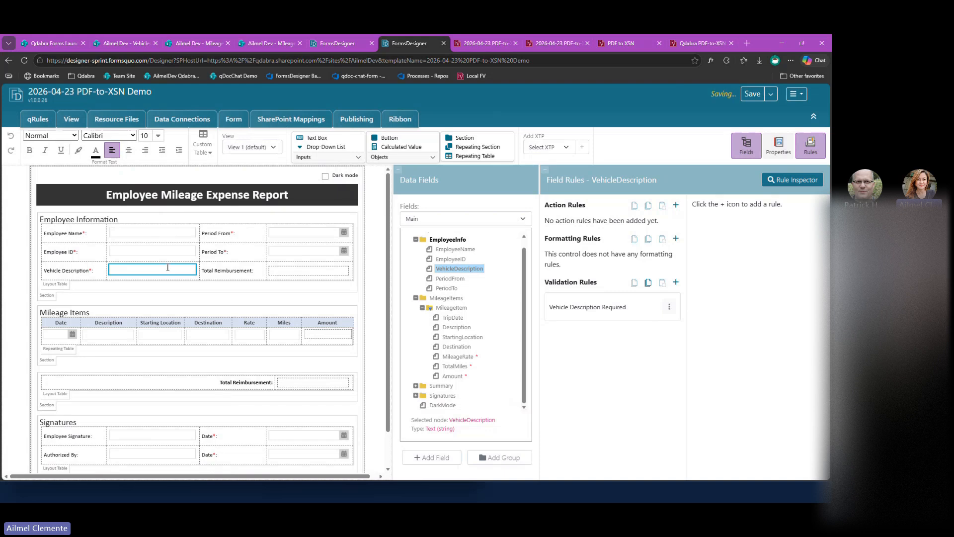
key(Delete)
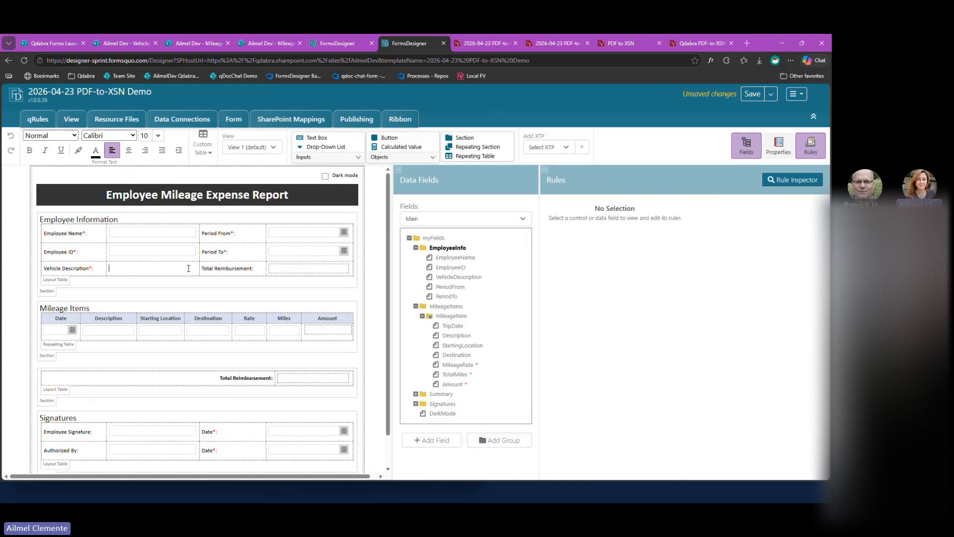
click(321, 147)
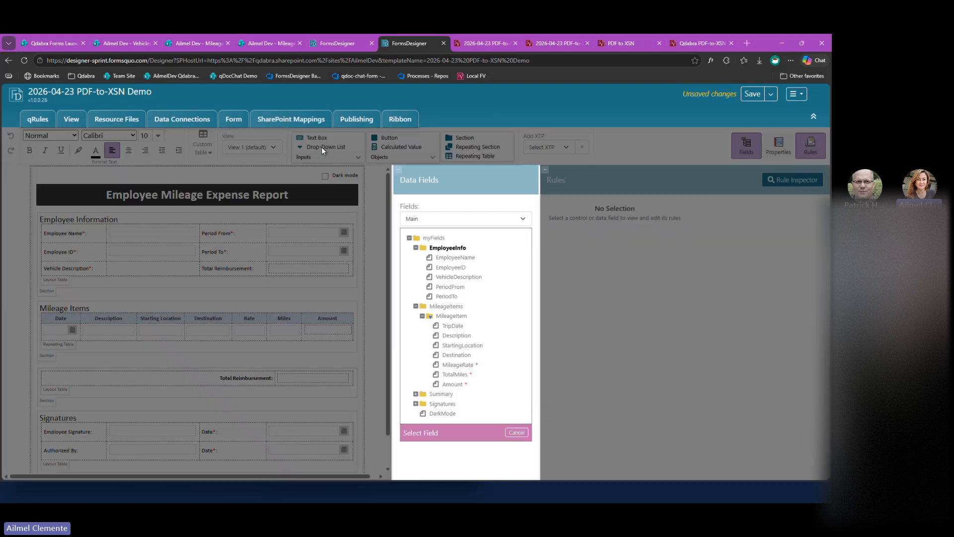
click(460, 277)
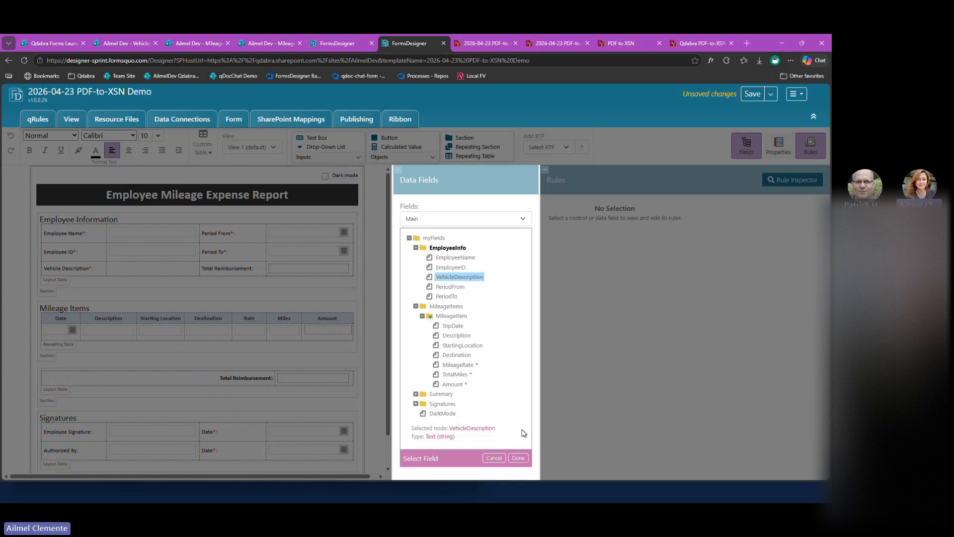
click(518, 458)
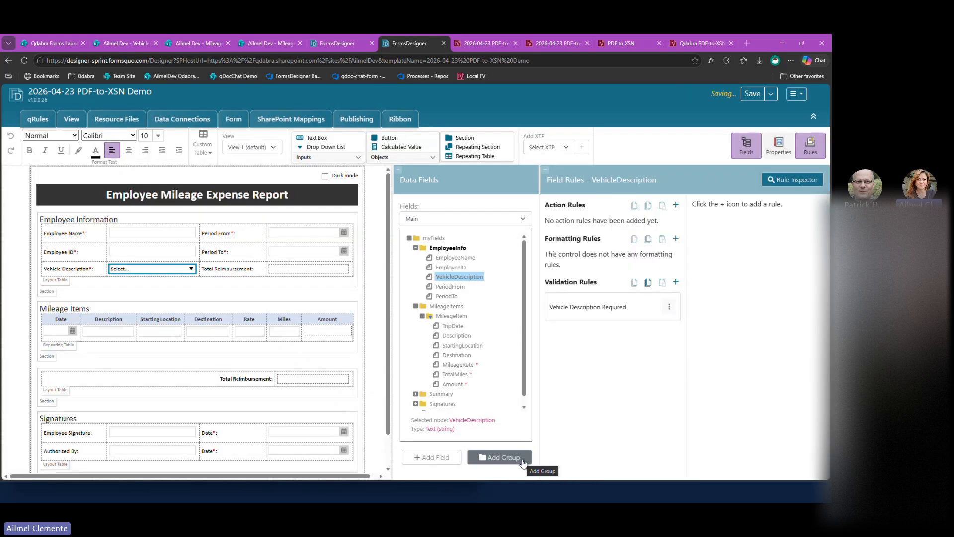
Make the Vehicle Description drop-down's options dynamic, with SharePointListItem_RW from the Vehicles List data source as its selection items.
click(811, 145)
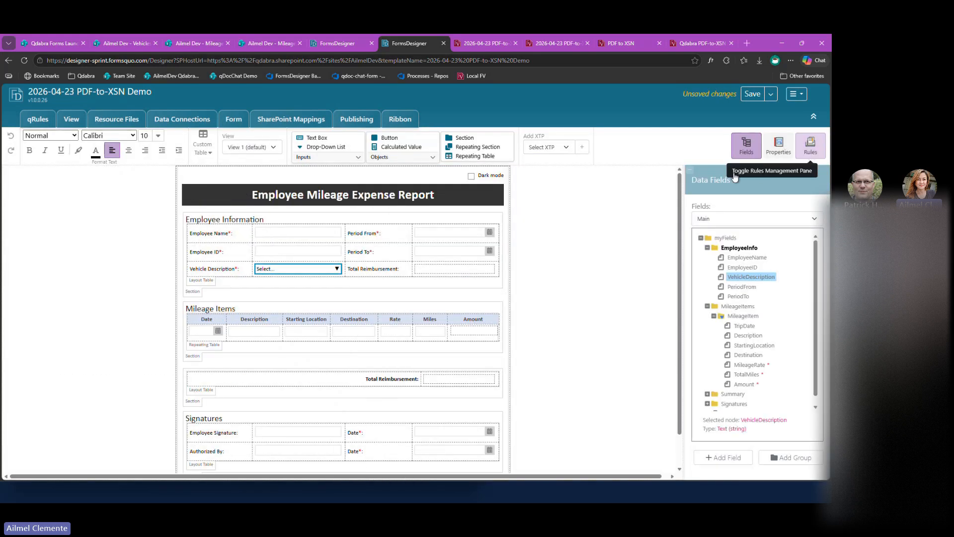
click(778, 145)
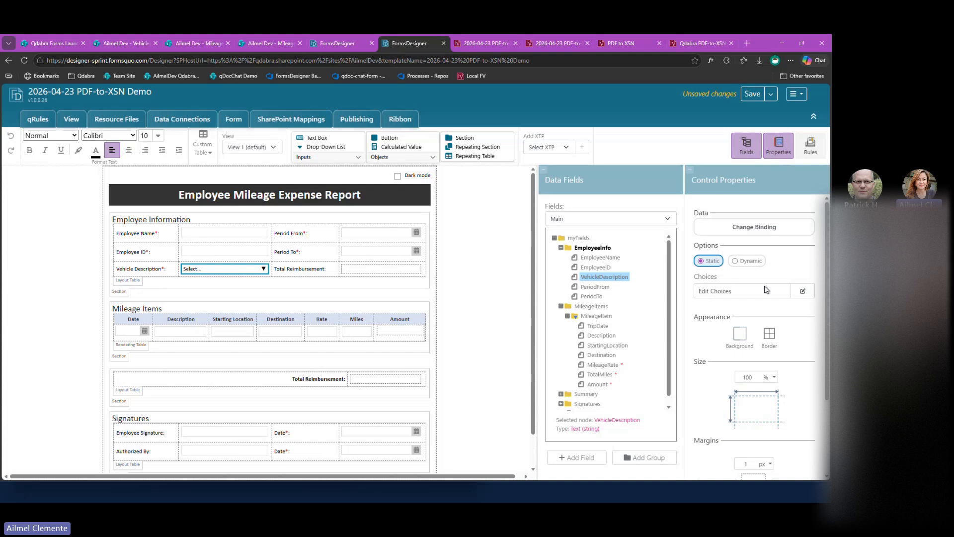
click(750, 261)
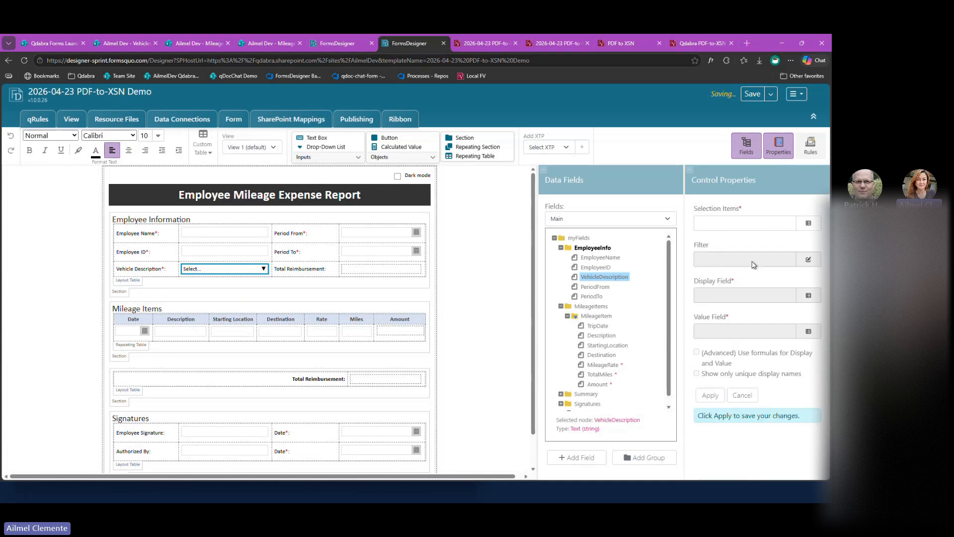
click(808, 223)
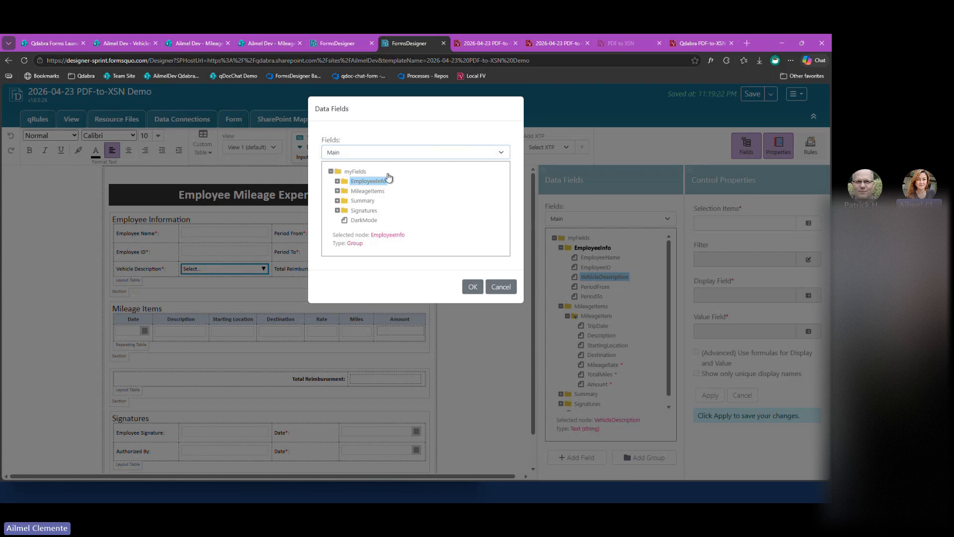
click(376, 154)
click(376, 188)
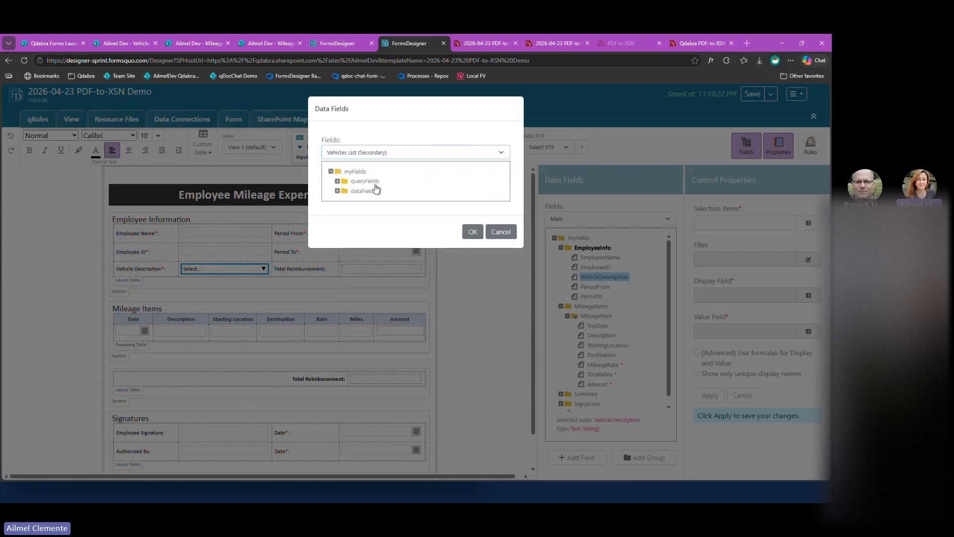
click(338, 192)
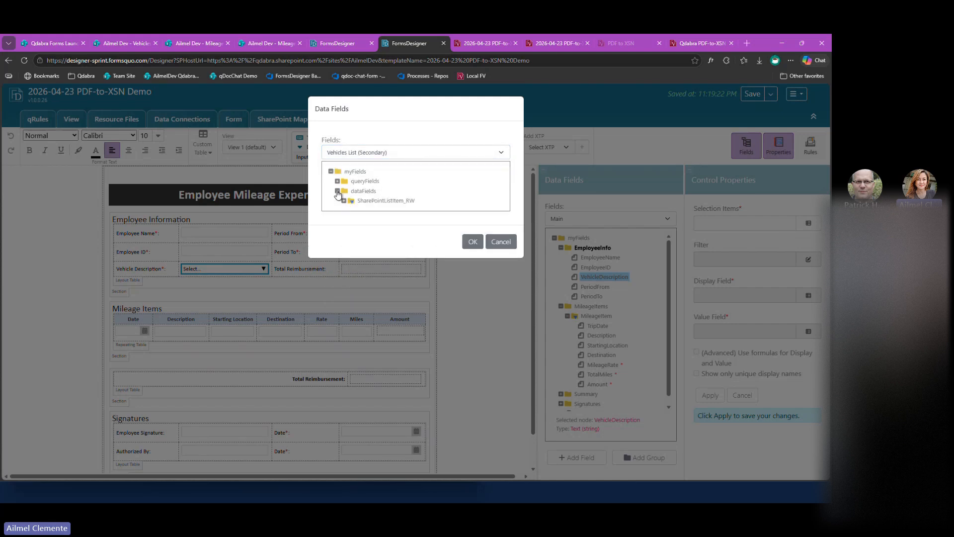
click(343, 201)
click(392, 201)
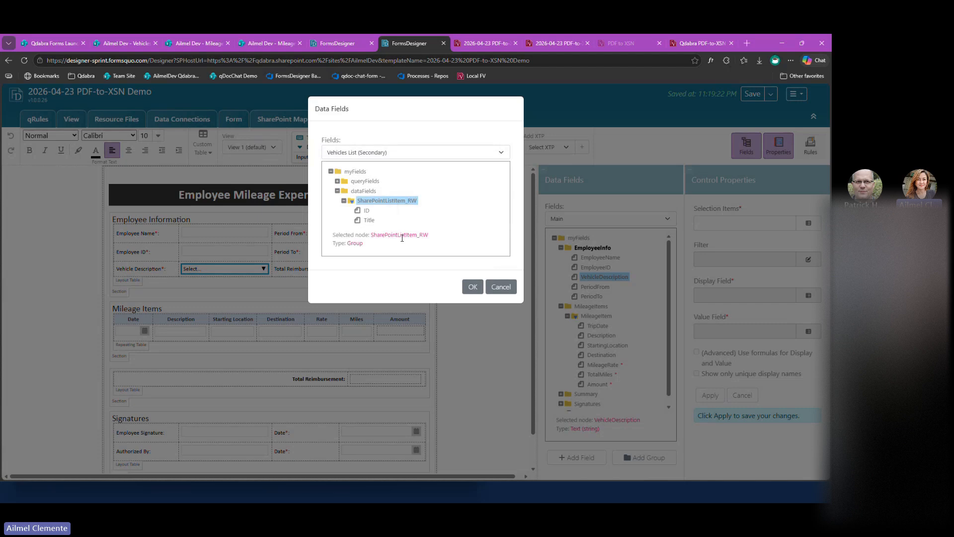
click(472, 288)
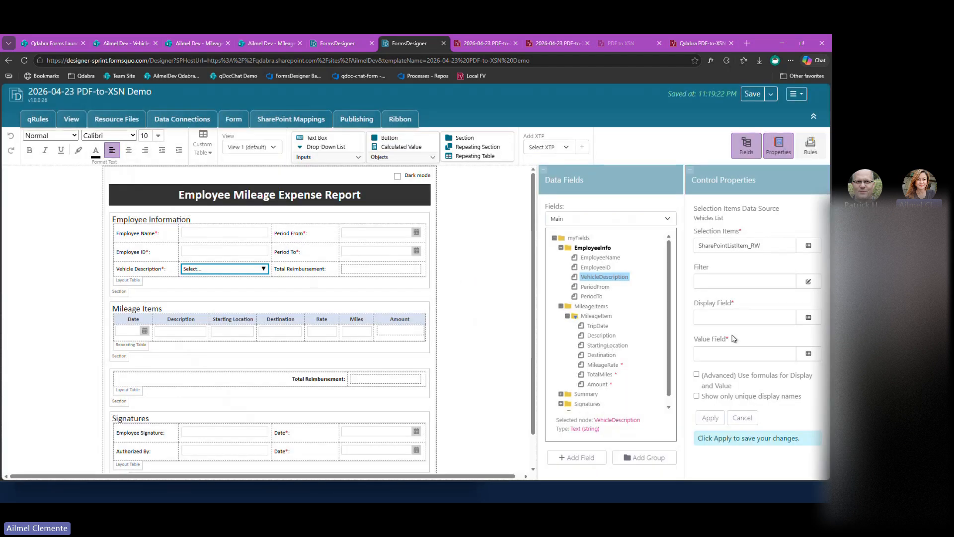
Set both the display field and the value field of the Vehicle Description drop-down to Title, and apply the changes.
click(815, 322)
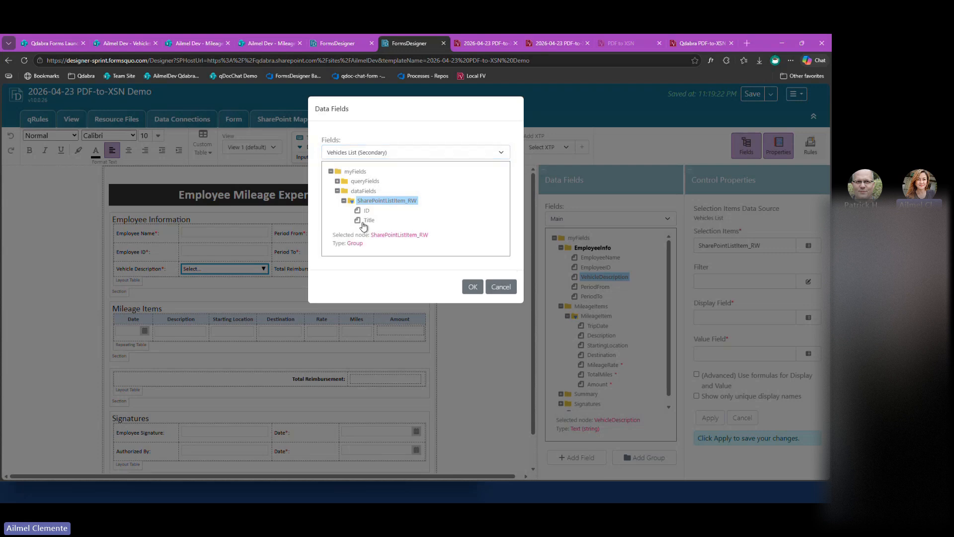
click(365, 222)
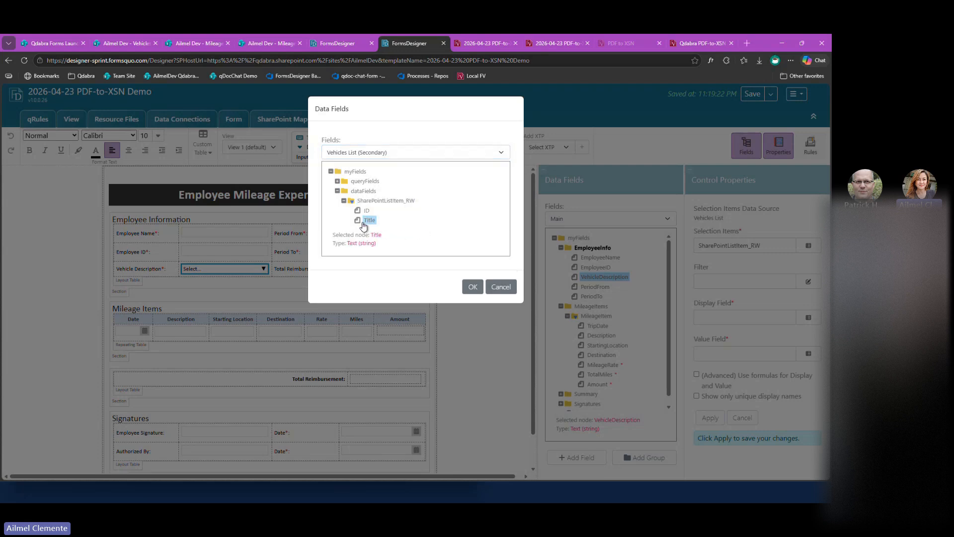
click(471, 288)
click(808, 353)
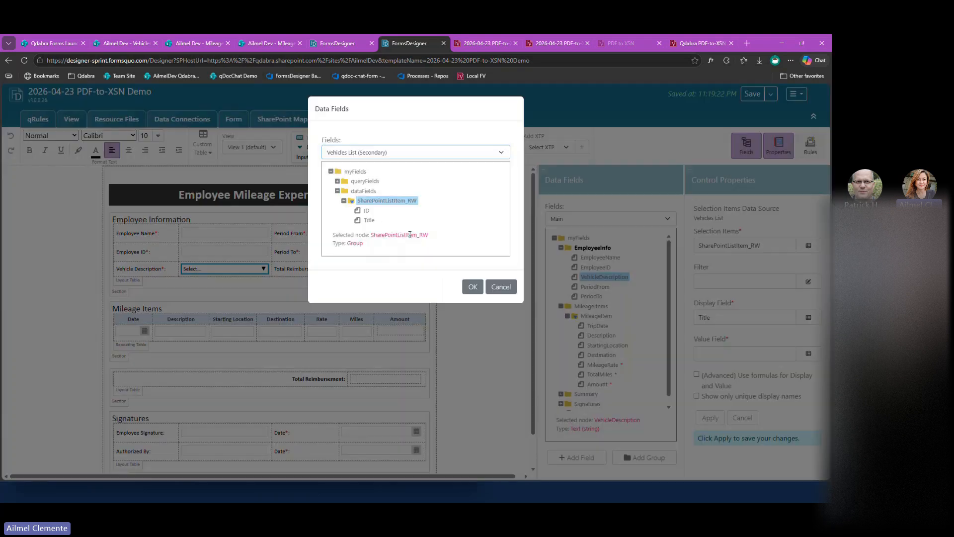
click(369, 221)
click(471, 286)
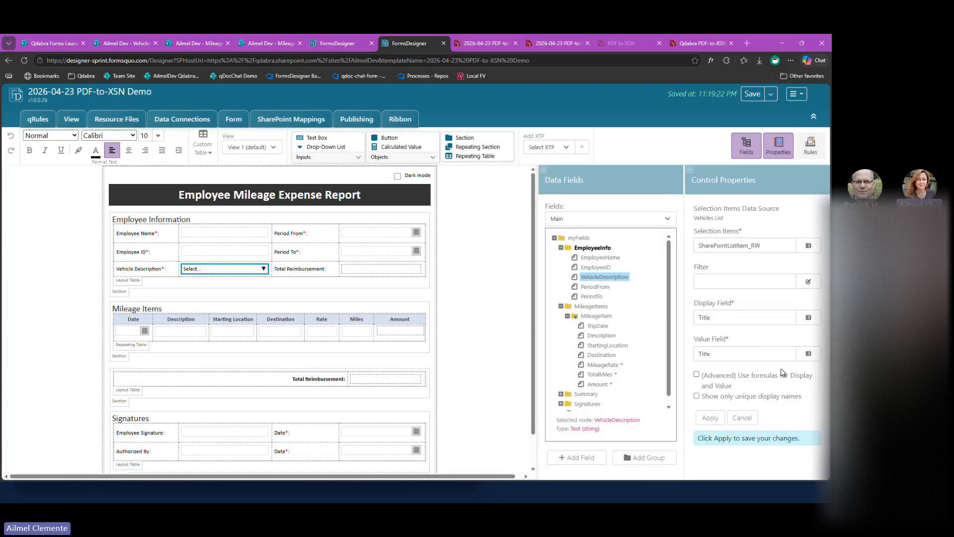
click(808, 354)
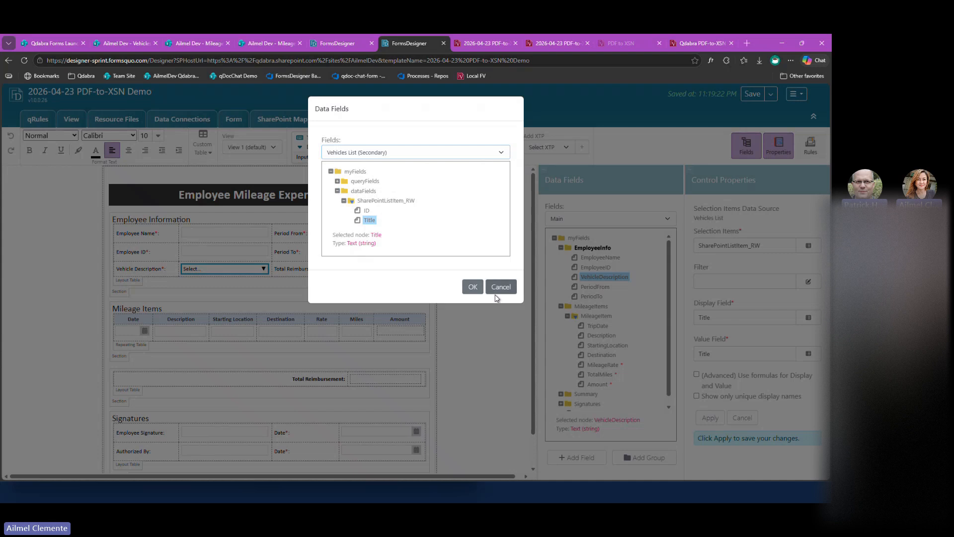
click(501, 287)
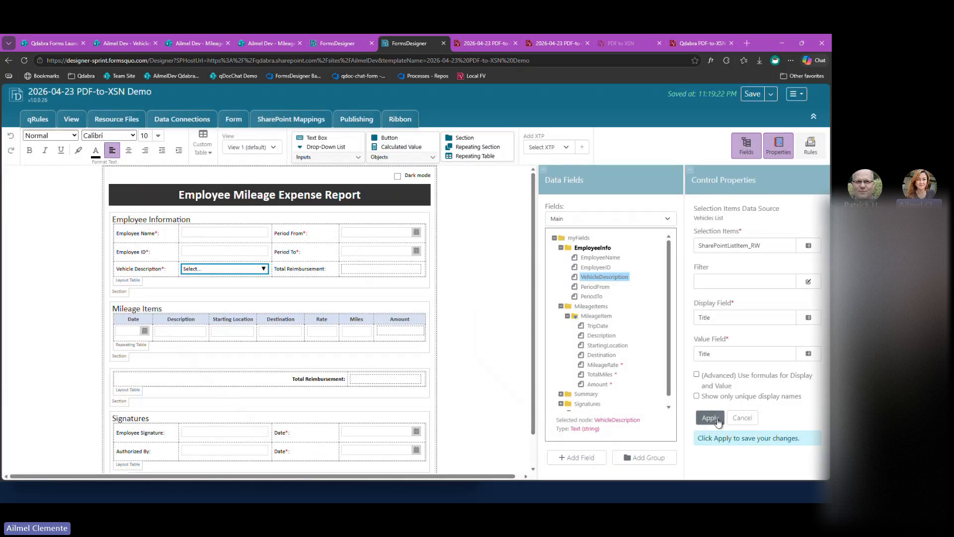
click(711, 417)
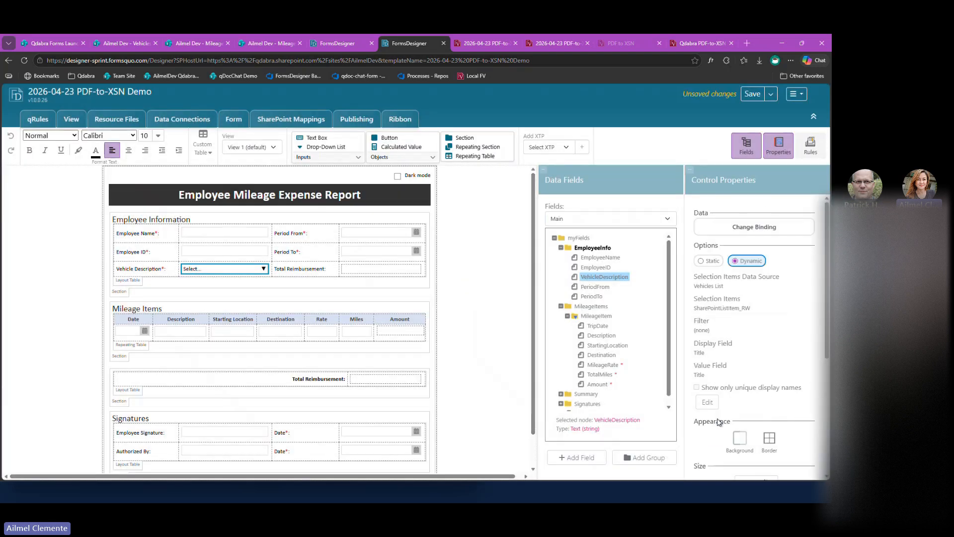
Save the template, preview the form, and expand the Vehicle Description choices to check the list.
click(752, 94)
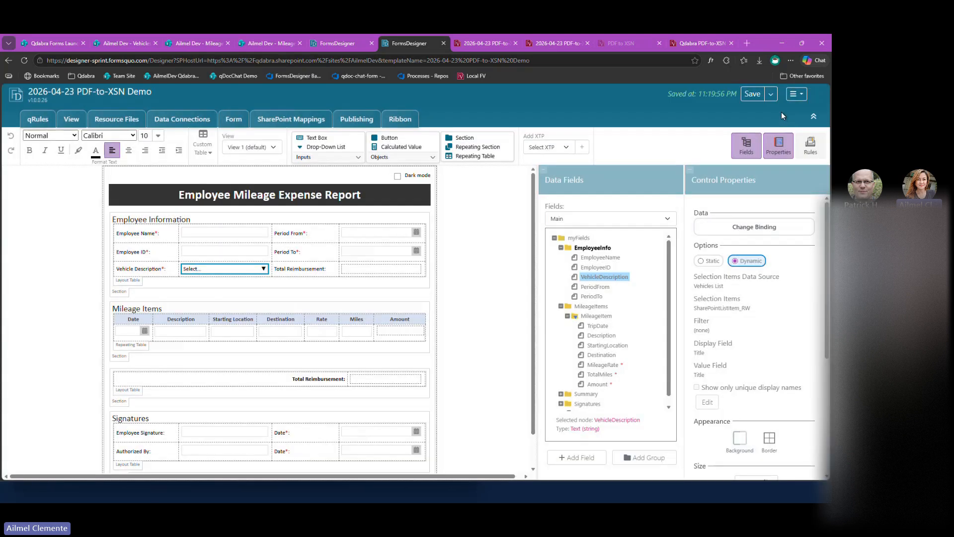
click(796, 94)
click(770, 112)
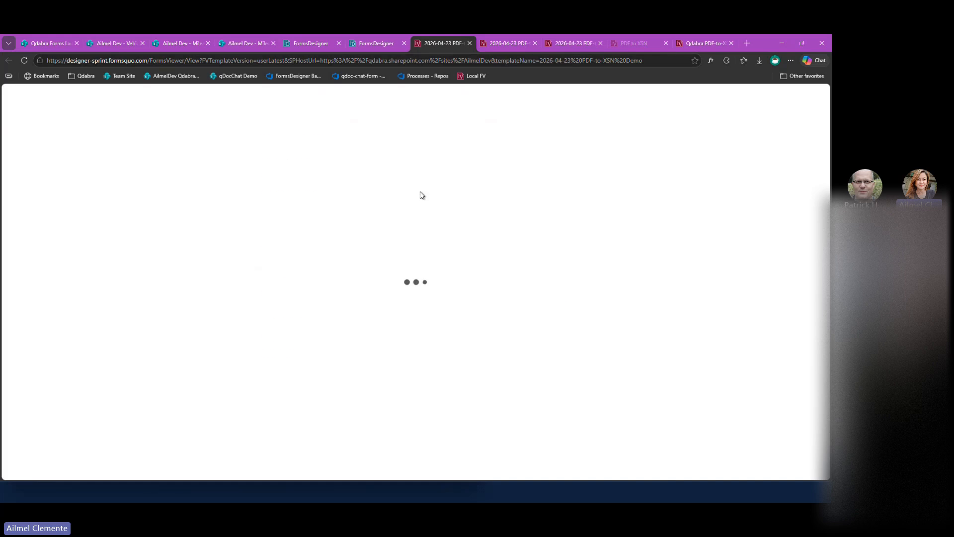
click(406, 194)
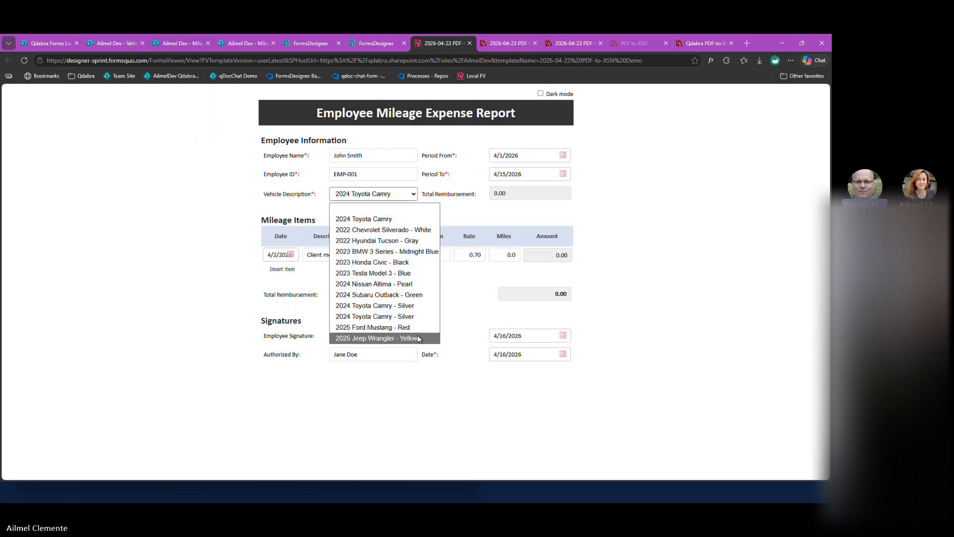
Open the browser's developer tools on the previewed expense report and review the form in its mobile layout.
click(644, 270)
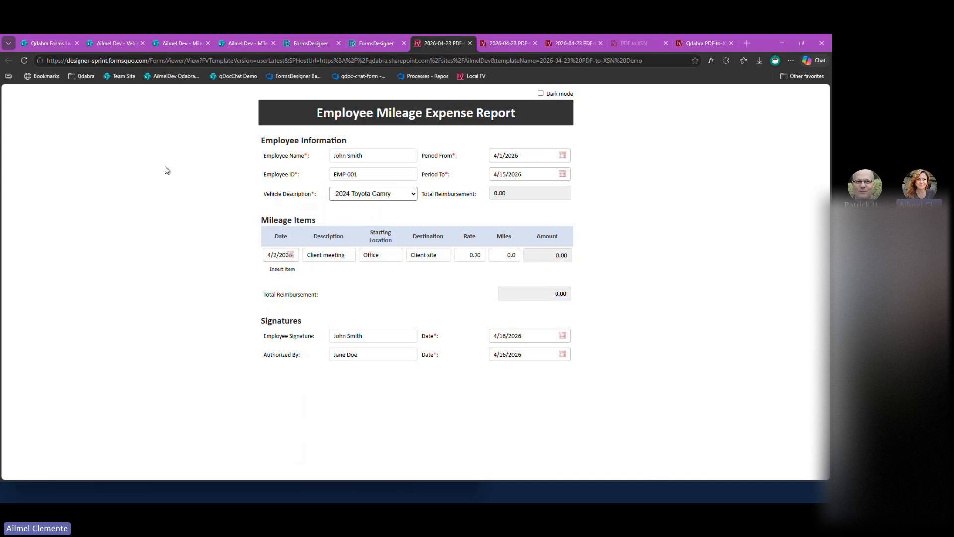
right_click(579, 247)
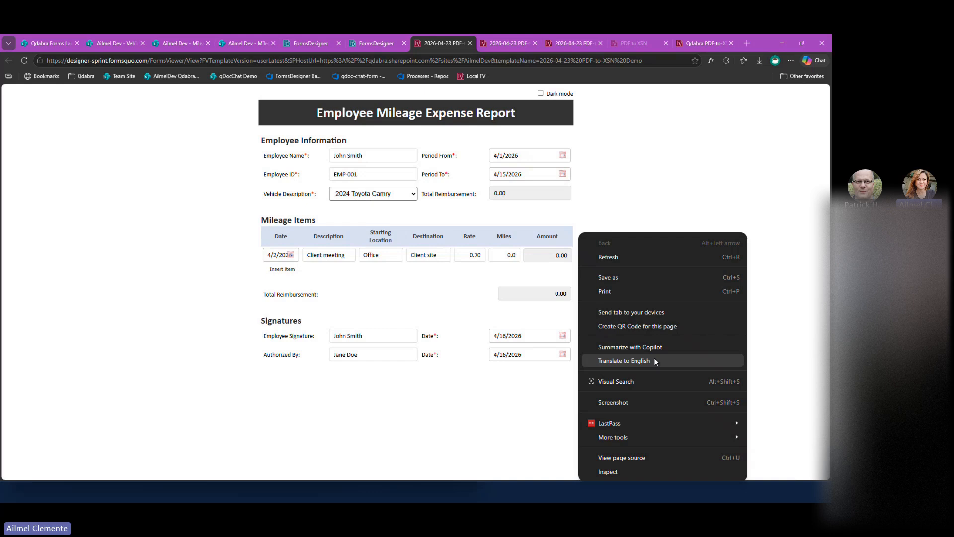
click(614, 472)
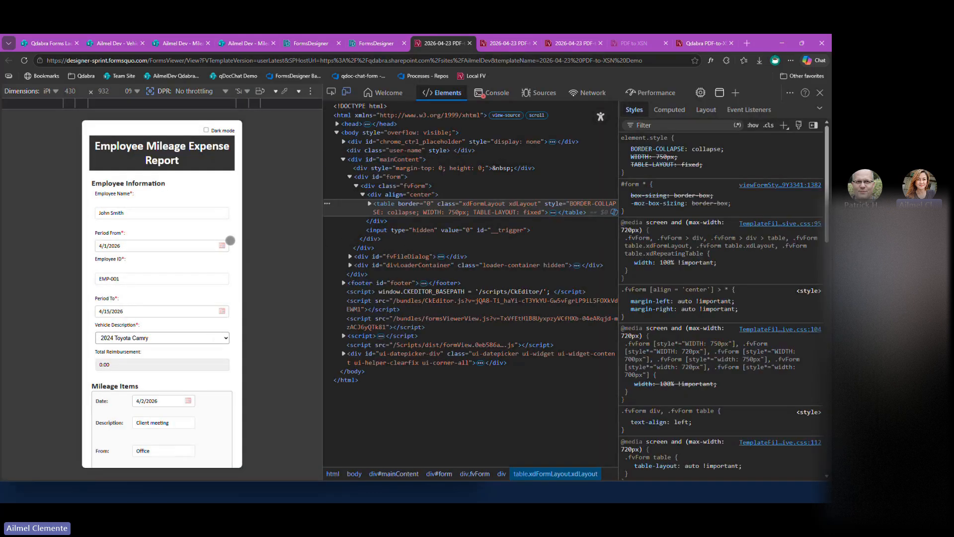
click(52, 91)
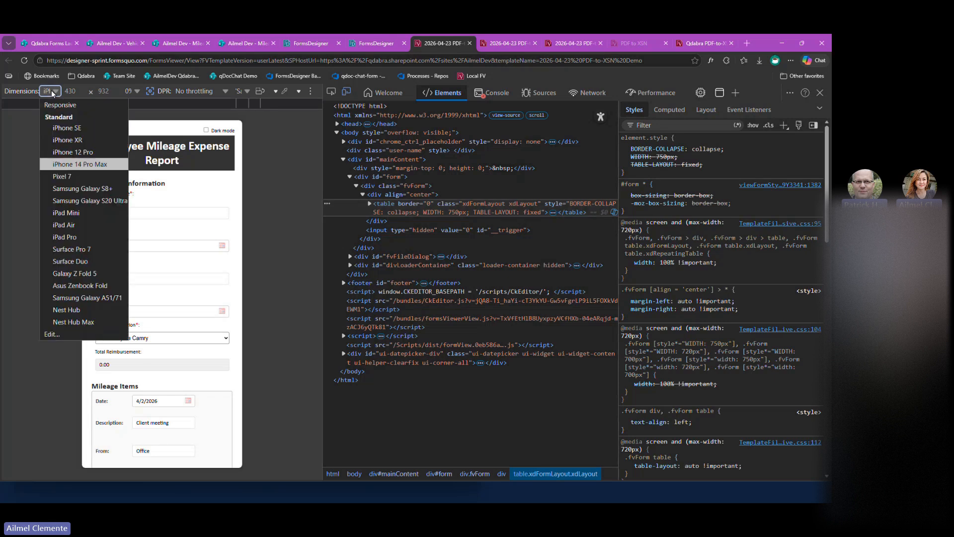
click(231, 261)
scroll(230, 261, down, 4)
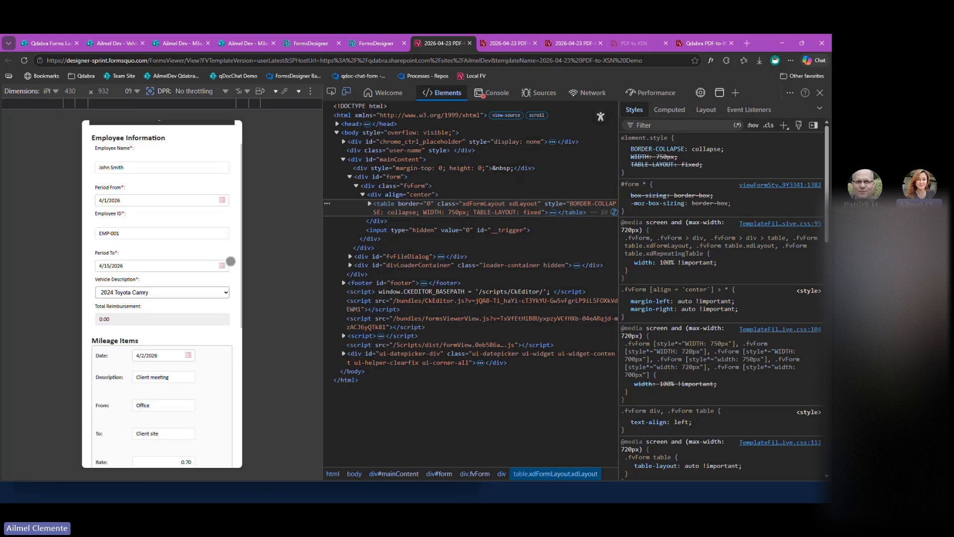
scroll(231, 260, down, 1)
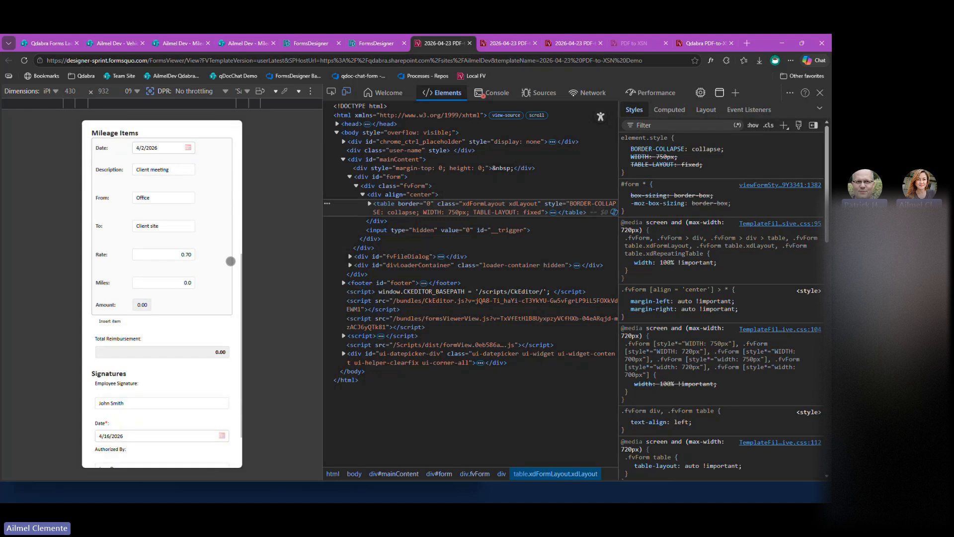
scroll(231, 261, up, 1)
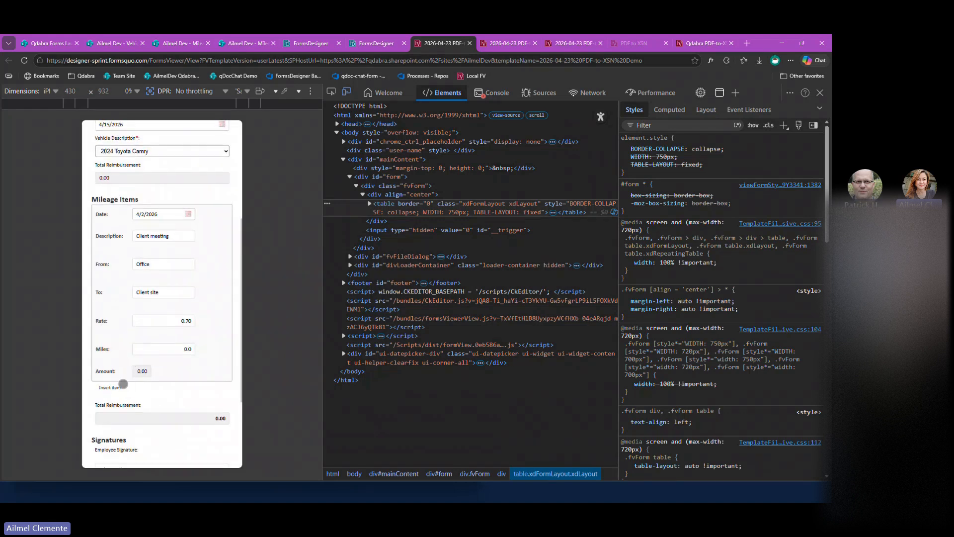
Insert another mileage item in the mobile layout and review the form down to the Signatures section.
click(123, 383)
scroll(218, 326, down, 2)
scroll(222, 328, down, 2)
scroll(222, 329, down, 2)
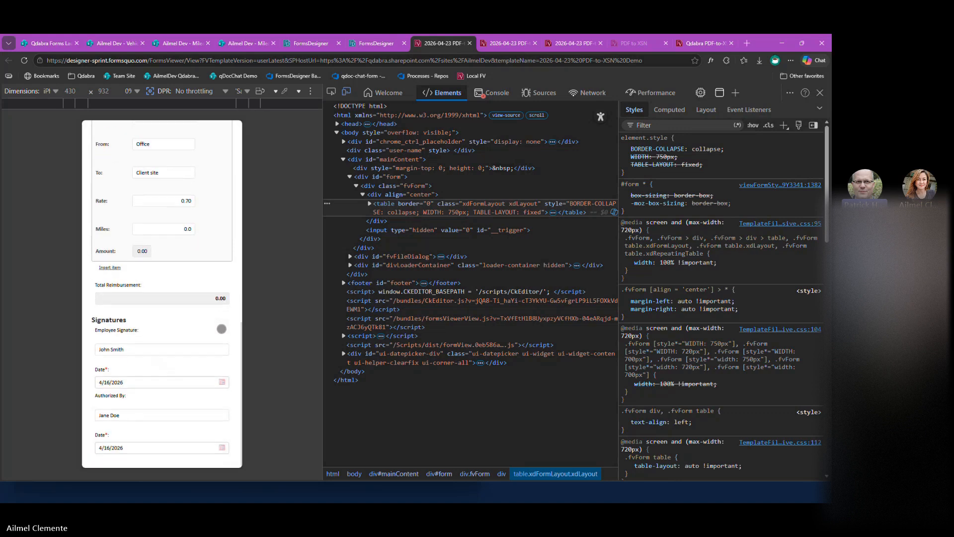
scroll(222, 328, up, 6)
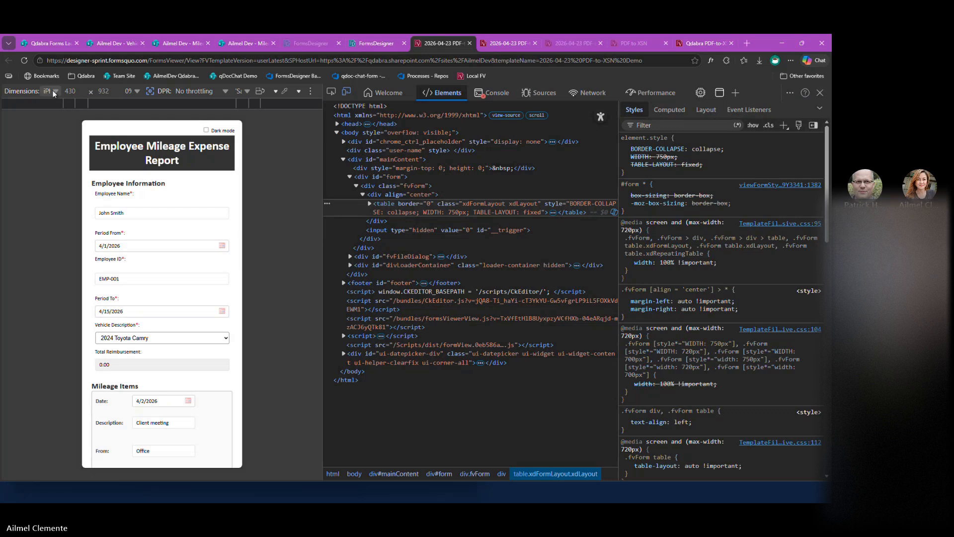
Close the developer tools and check the Vehicle Description choices in the desktop layout.
key(F12)
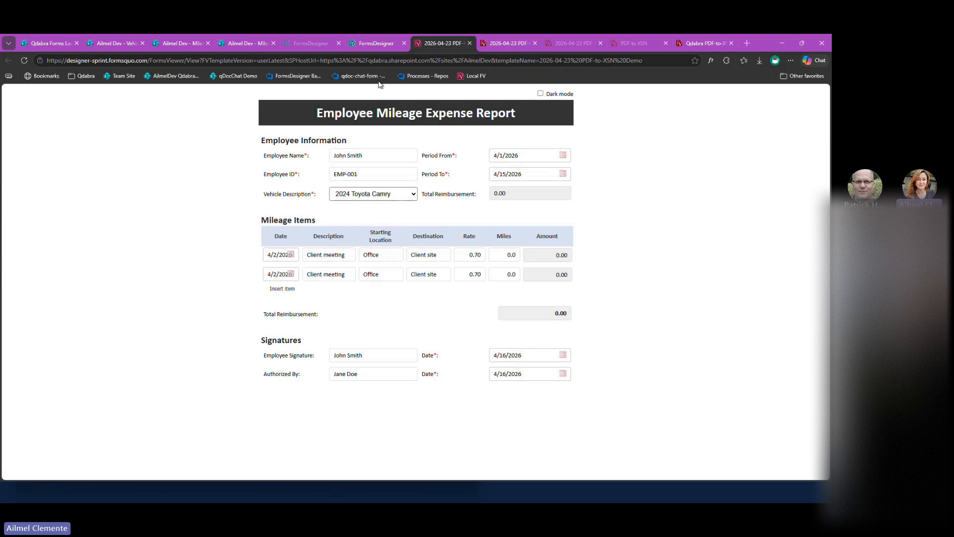
click(369, 197)
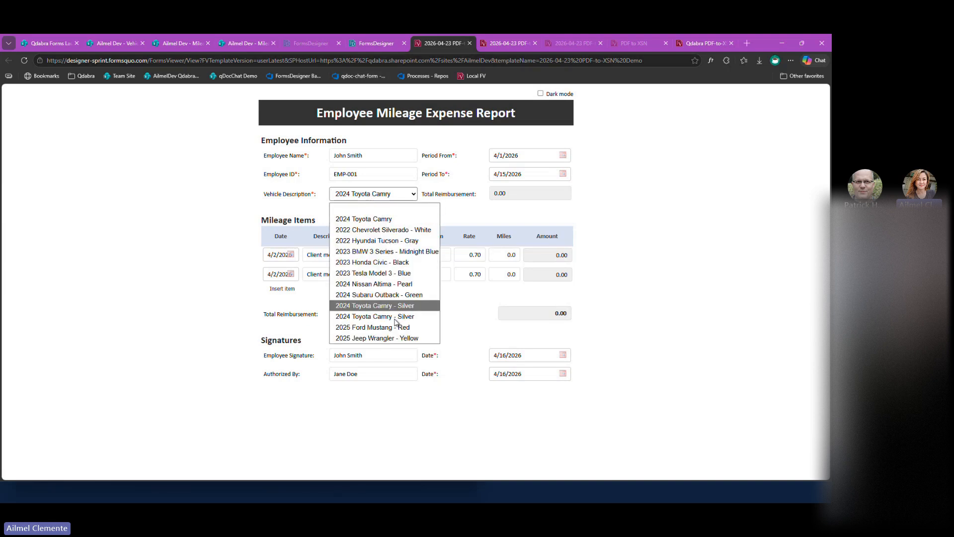
Review the form layout and the SharePoint lists Mileage Expense Reports and Mileage Expense Report Items, and return to the template's designer.
click(372, 43)
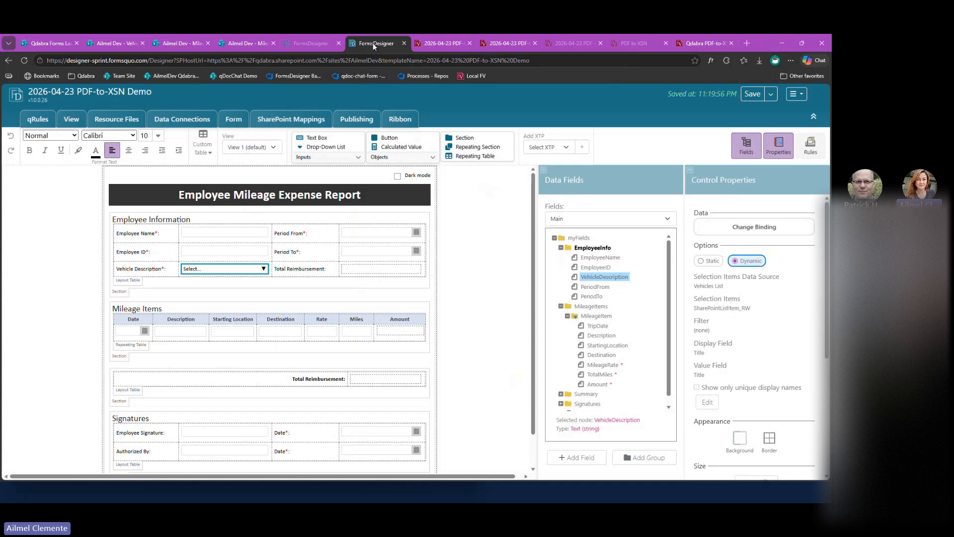
scroll(481, 376, down, 1)
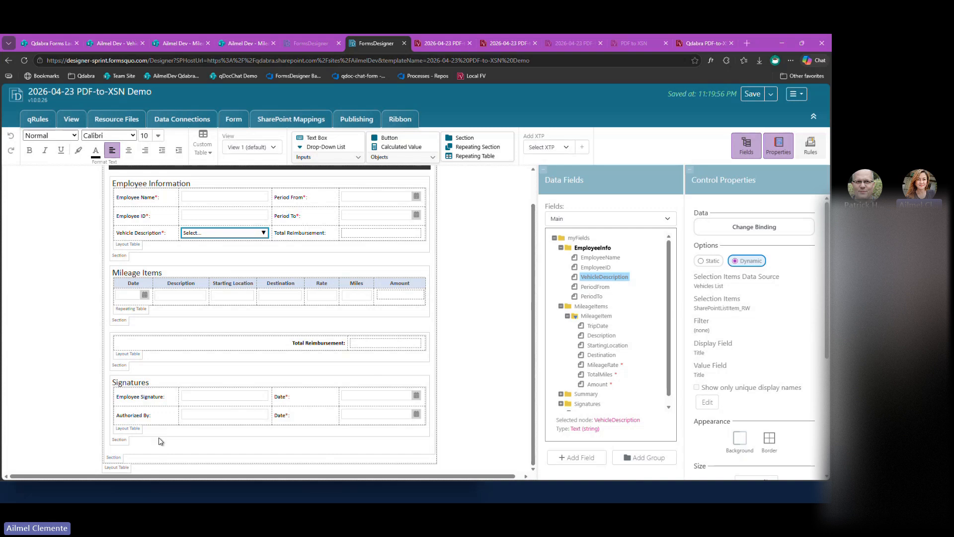
click(173, 45)
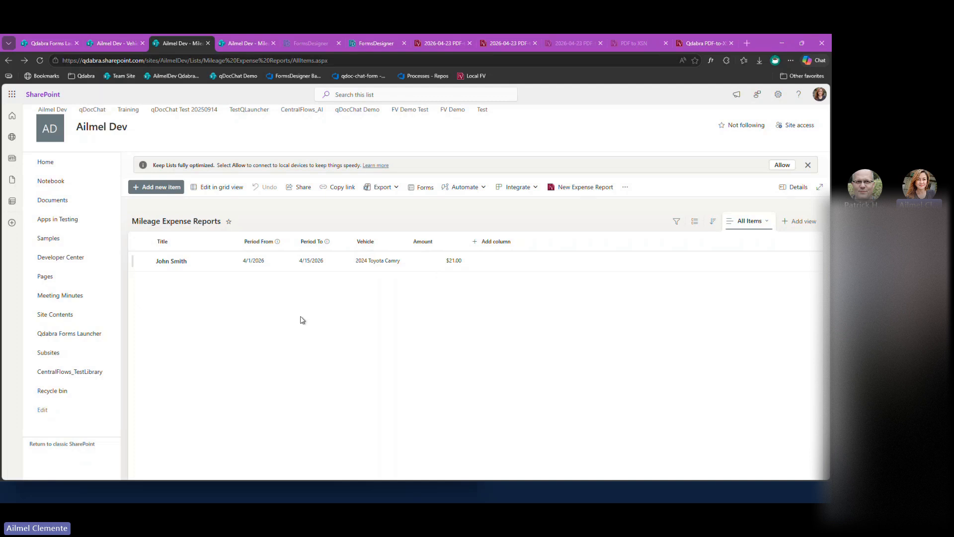
click(239, 45)
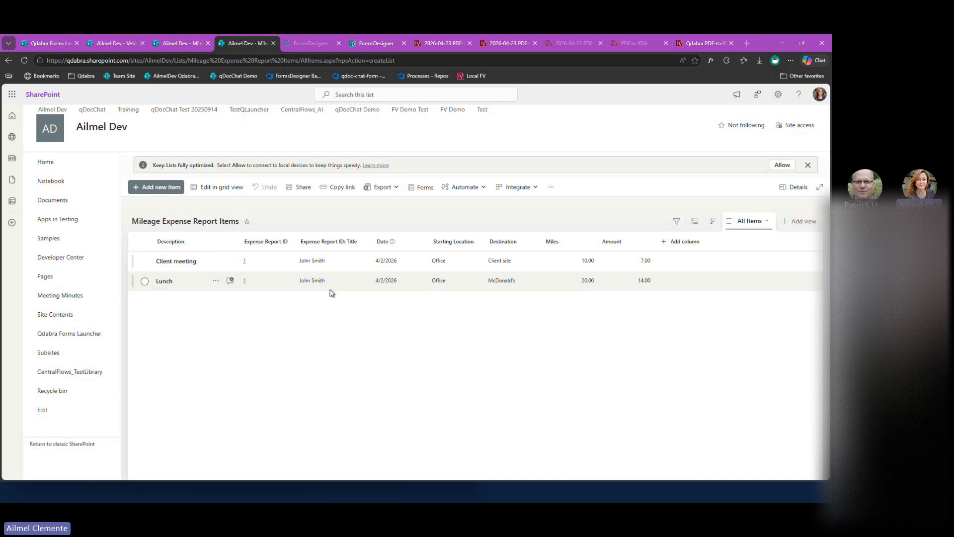
click(182, 44)
click(368, 46)
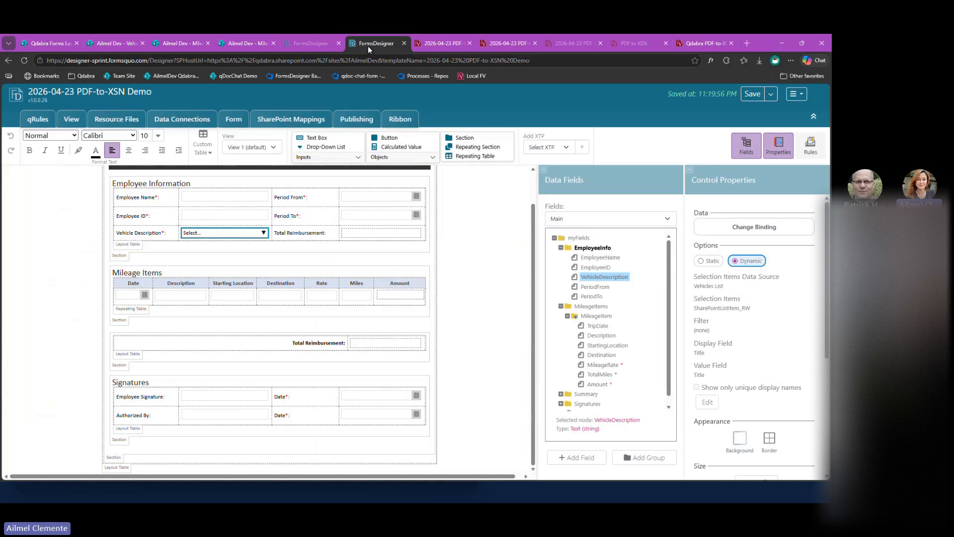
Close the duplicate designer tab and add a new SharePoint mapping file named mapping to the template.
mouse_move(339, 46)
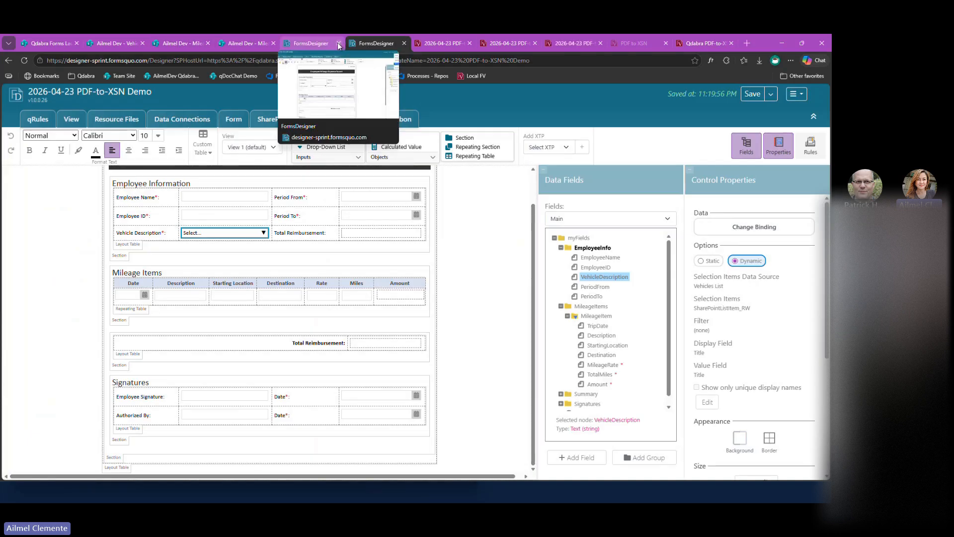
click(338, 44)
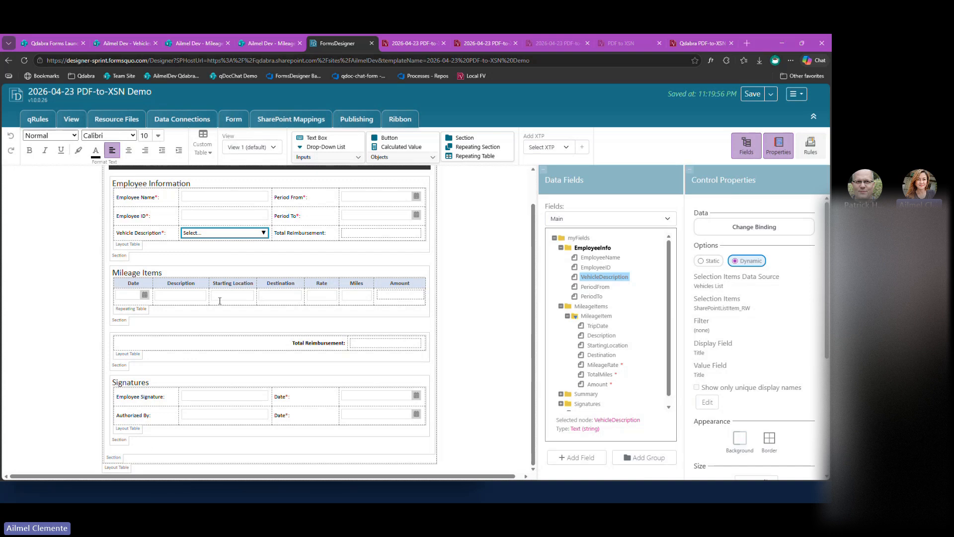
click(281, 121)
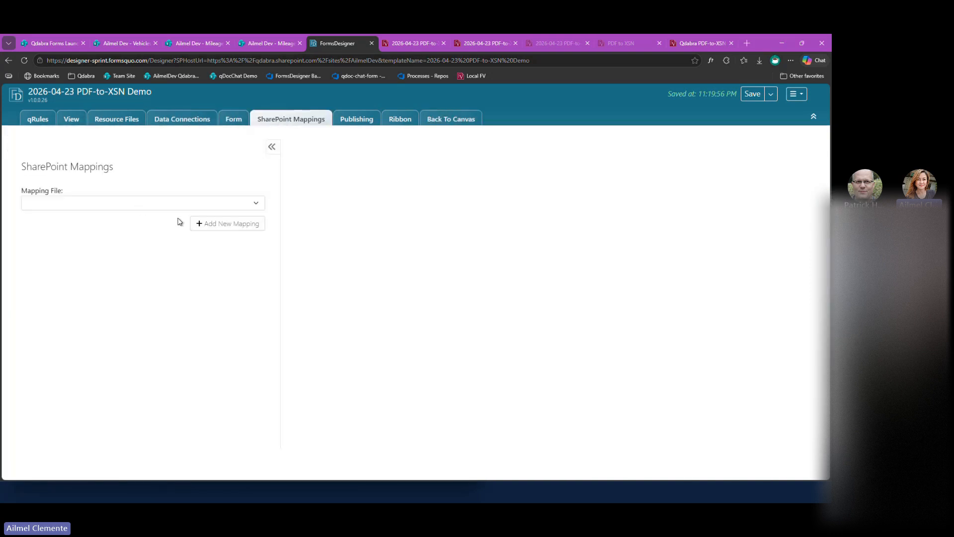
click(196, 204)
click(110, 222)
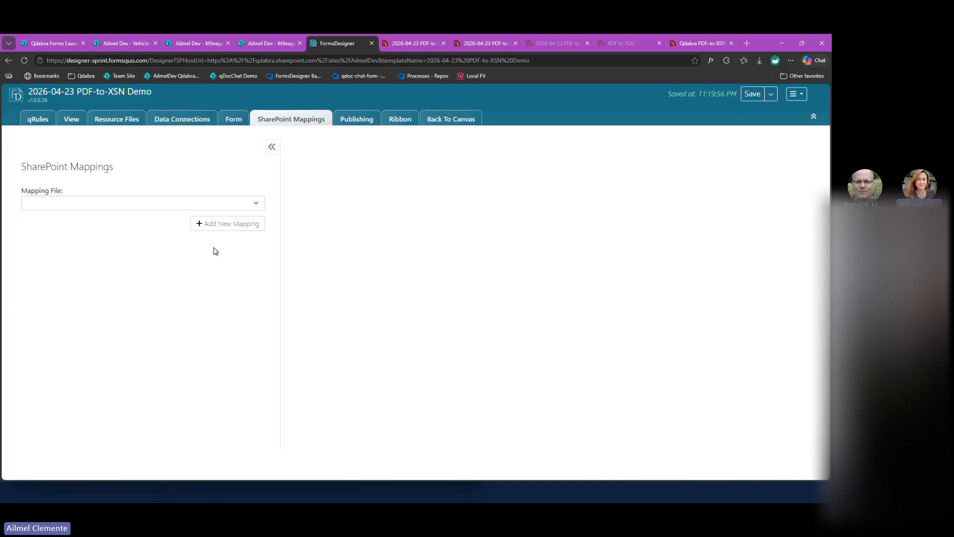
click(232, 228)
text(mapping)
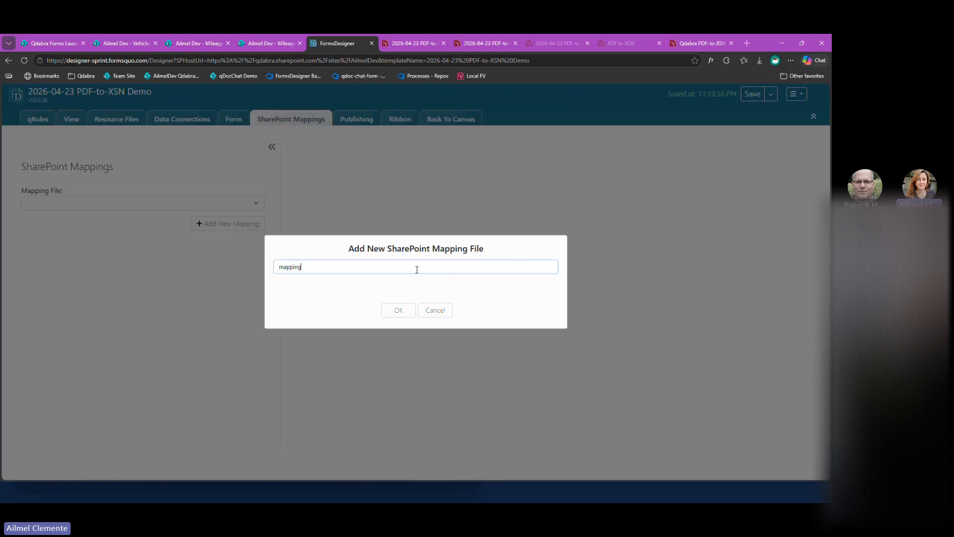
click(399, 311)
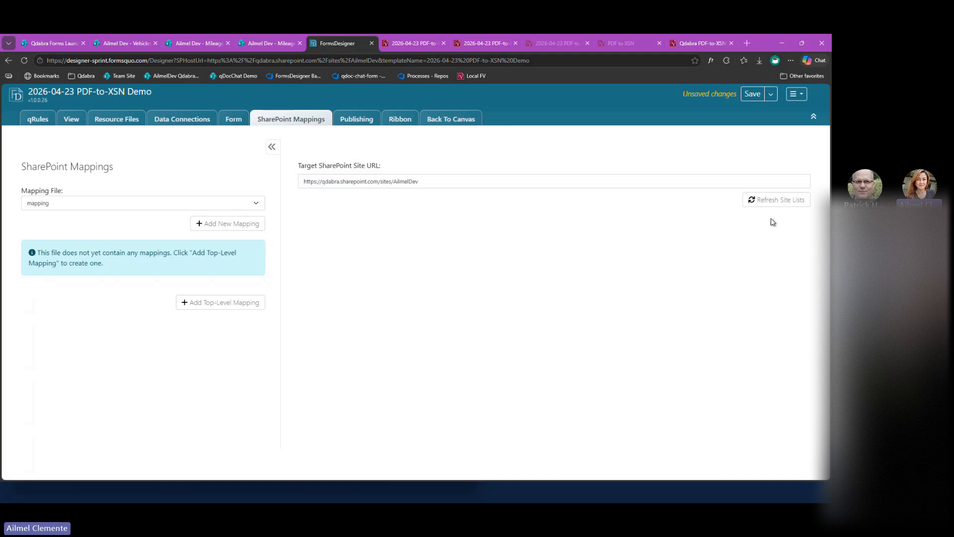
Add a top-level mapping to the Mileage Expense Reports list with the myFields group as its base path.
click(227, 301)
click(522, 262)
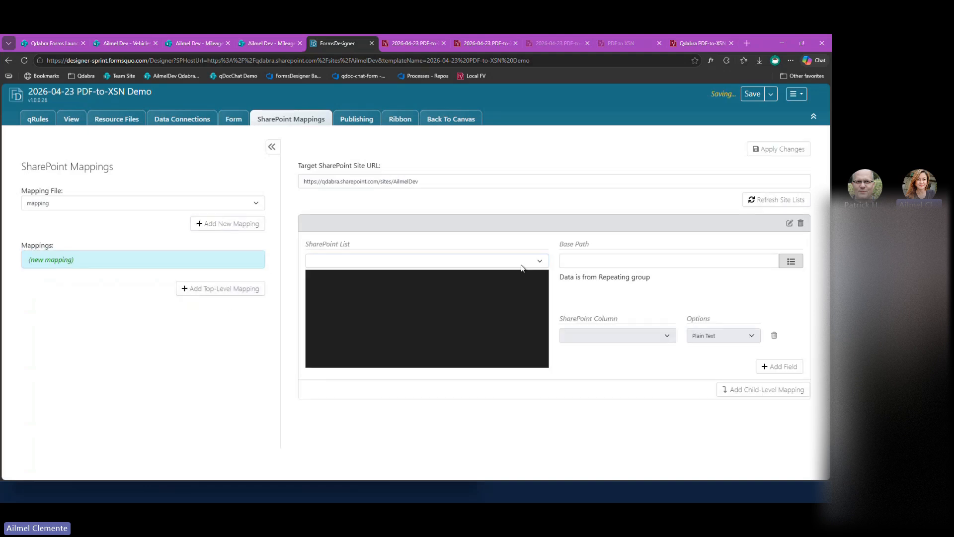
click(376, 343)
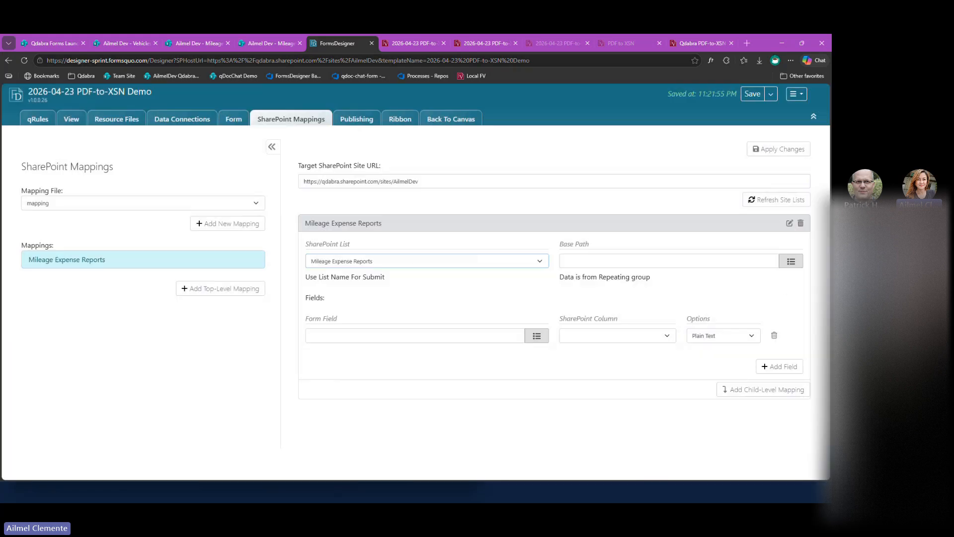
click(790, 260)
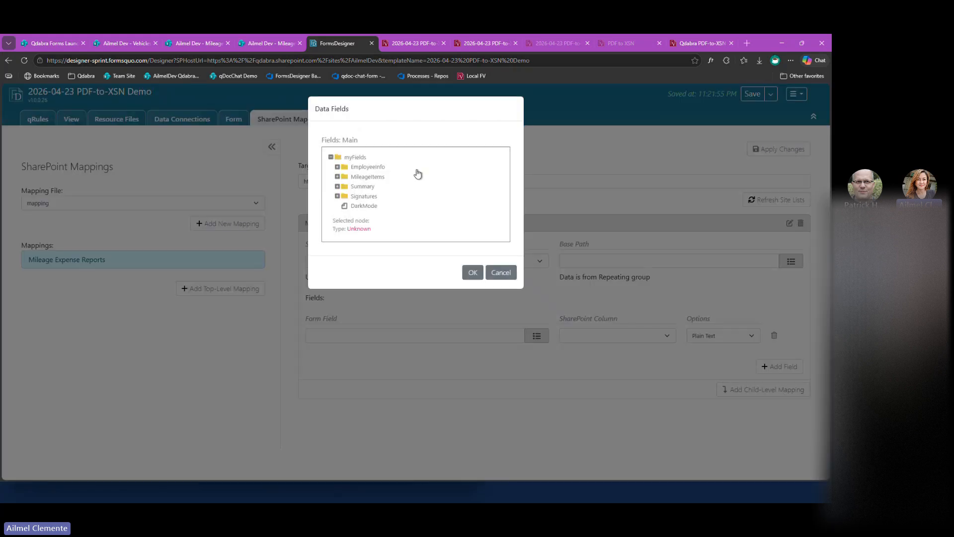
click(354, 157)
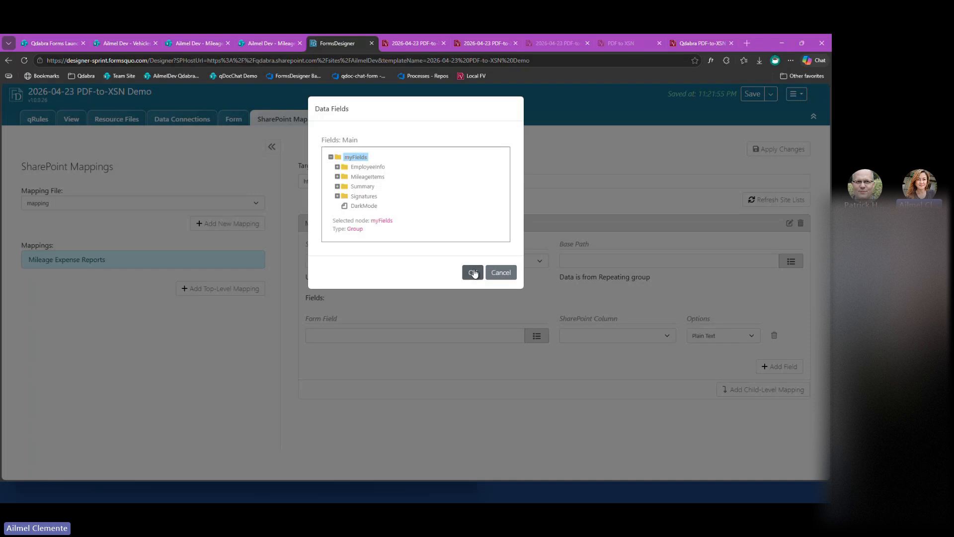
click(472, 273)
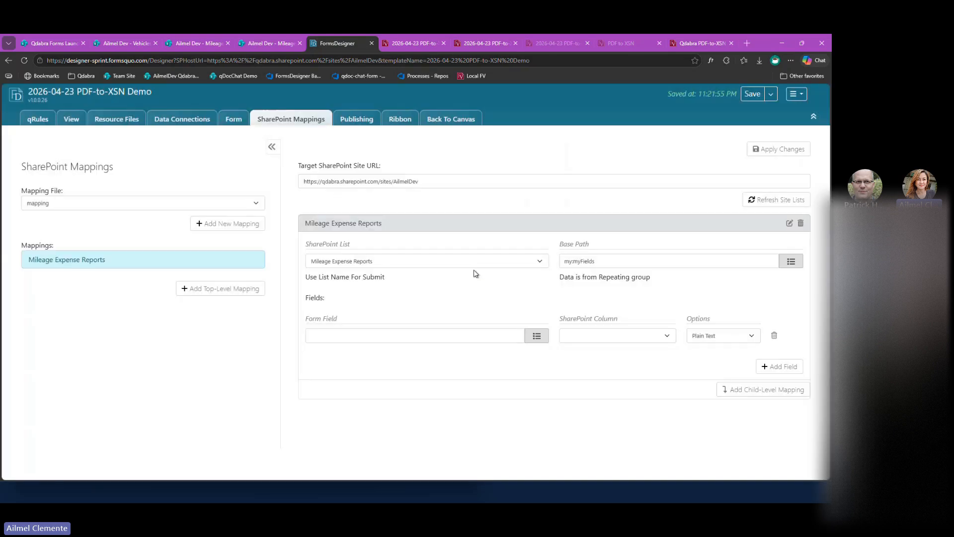
Map the EmployeeName form field to the Title column of the SharePoint list.
click(605, 341)
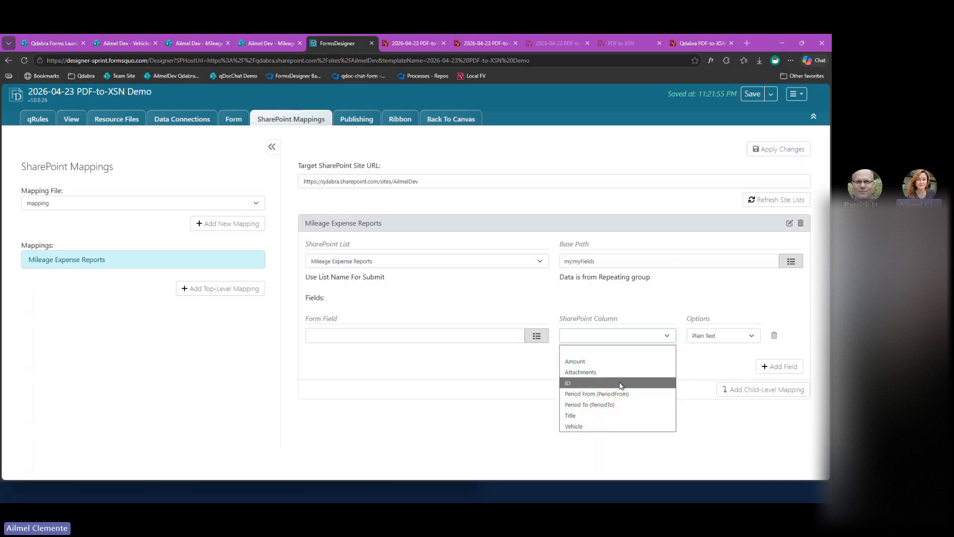
click(618, 418)
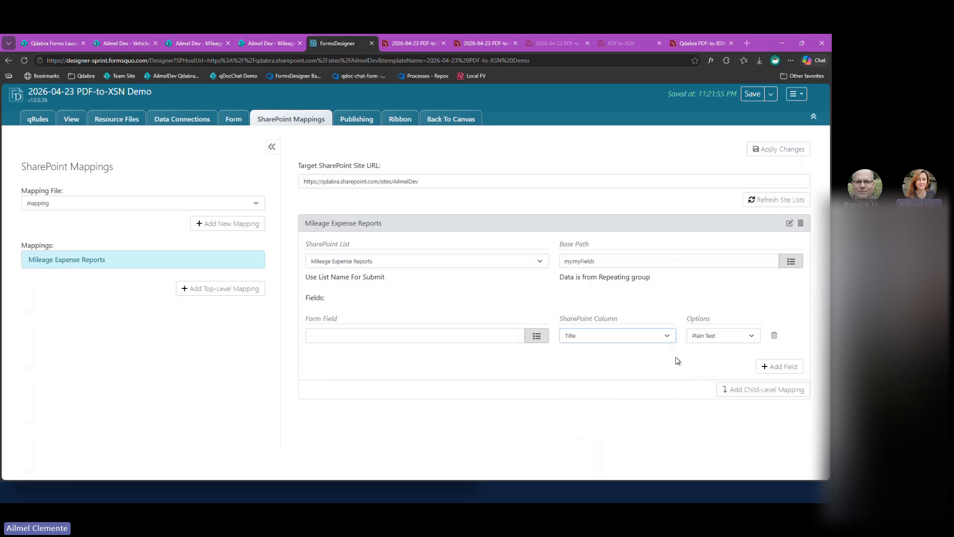
click(536, 336)
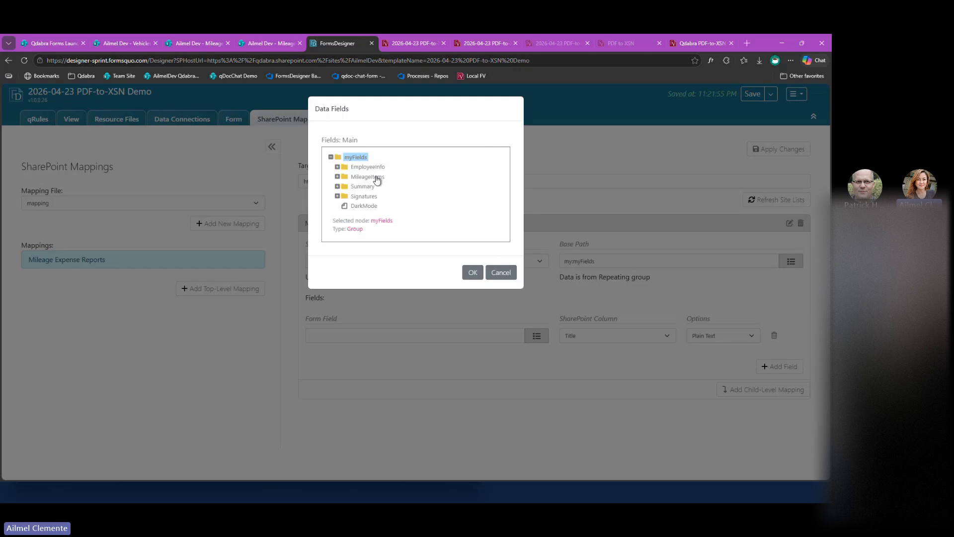
click(337, 166)
click(373, 177)
click(471, 319)
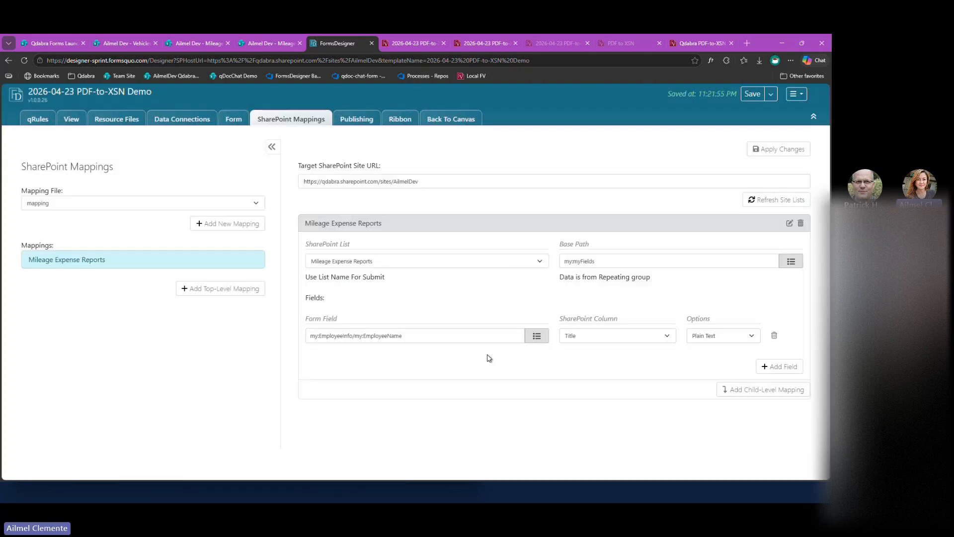
Add three field rows to the Mileage Expense Reports mapping and map the VehicleDescription form field to the Vehicle column.
click(779, 366)
click(779, 385)
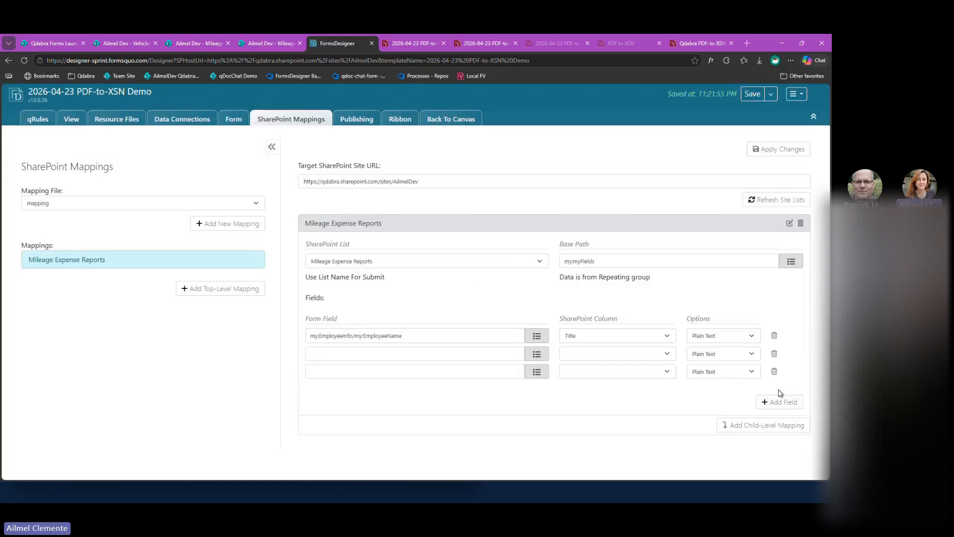
click(778, 402)
click(666, 354)
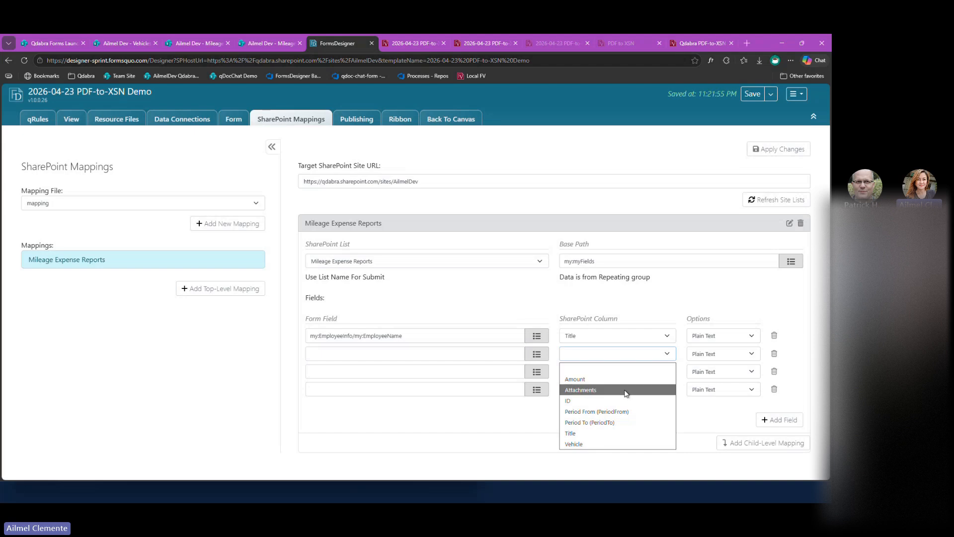
click(616, 444)
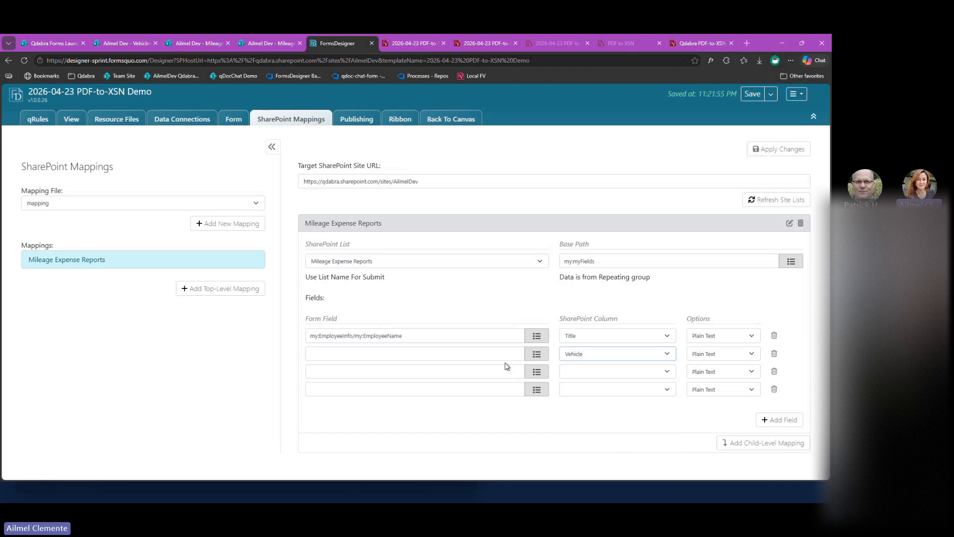
click(538, 354)
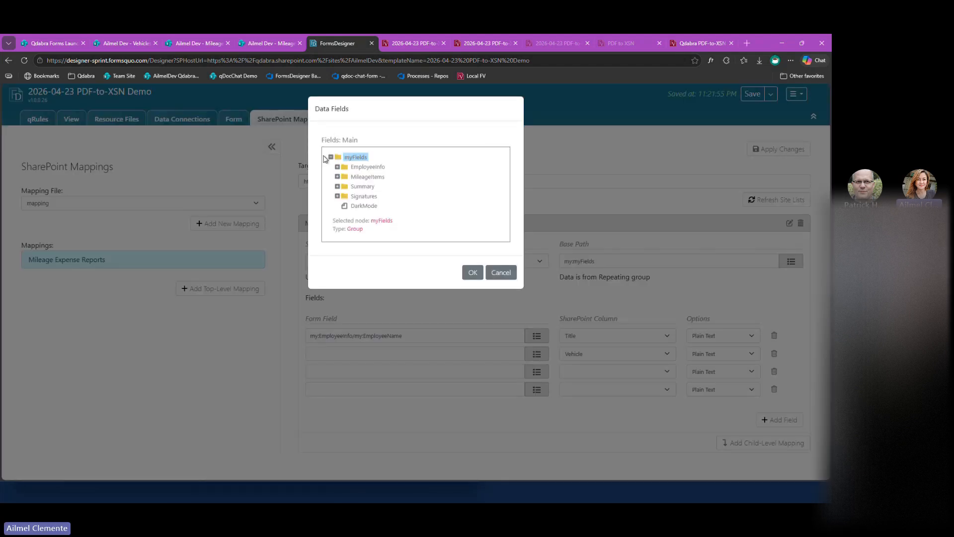
click(337, 167)
click(394, 197)
click(472, 320)
Map the PeriodFrom form field to the Period From column in the next empty field row.
click(644, 373)
click(616, 430)
click(529, 373)
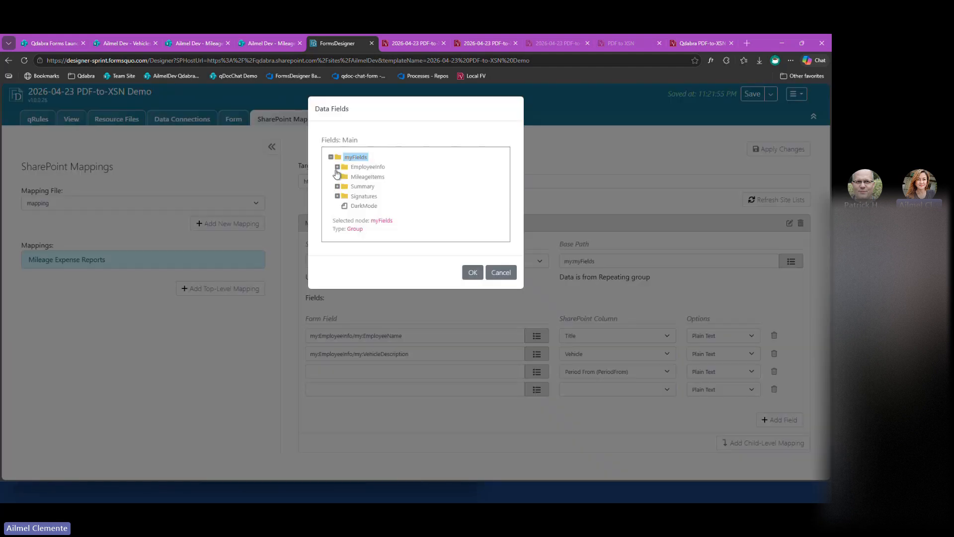
click(337, 167)
click(368, 206)
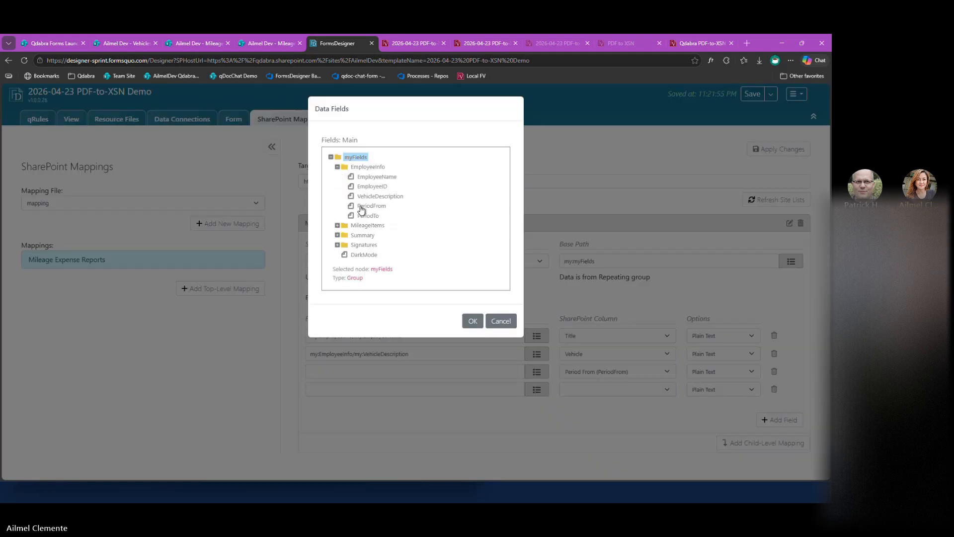
click(472, 321)
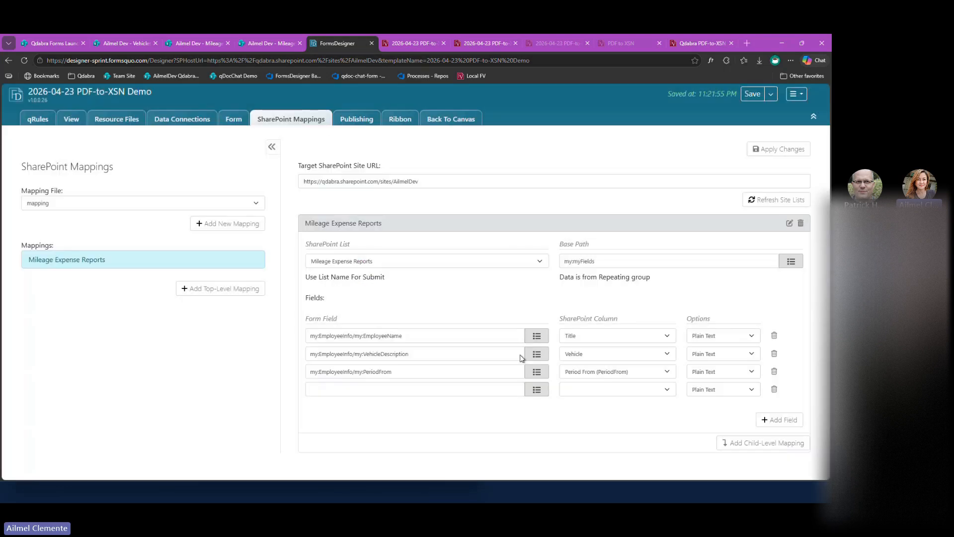
Map the PeriodTo form field to the Period To column in the last field row.
click(538, 389)
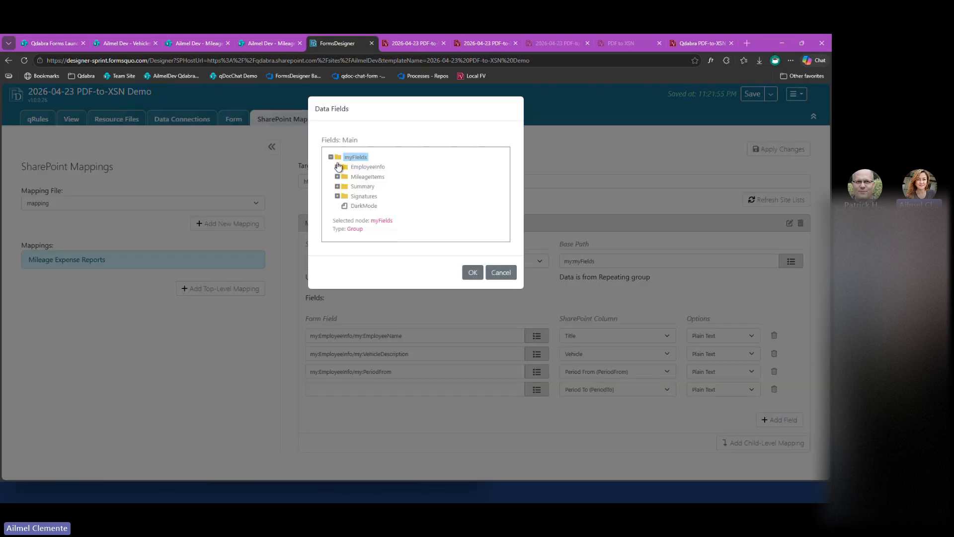
click(338, 167)
click(368, 215)
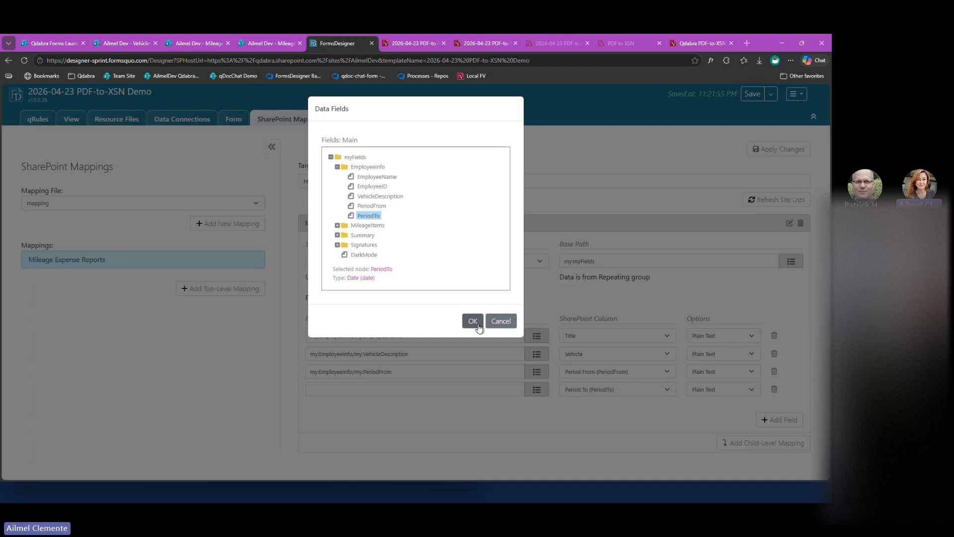
click(473, 321)
Set the option of both the Period From and Period To field mappings to Date.
click(723, 374)
click(721, 397)
click(720, 389)
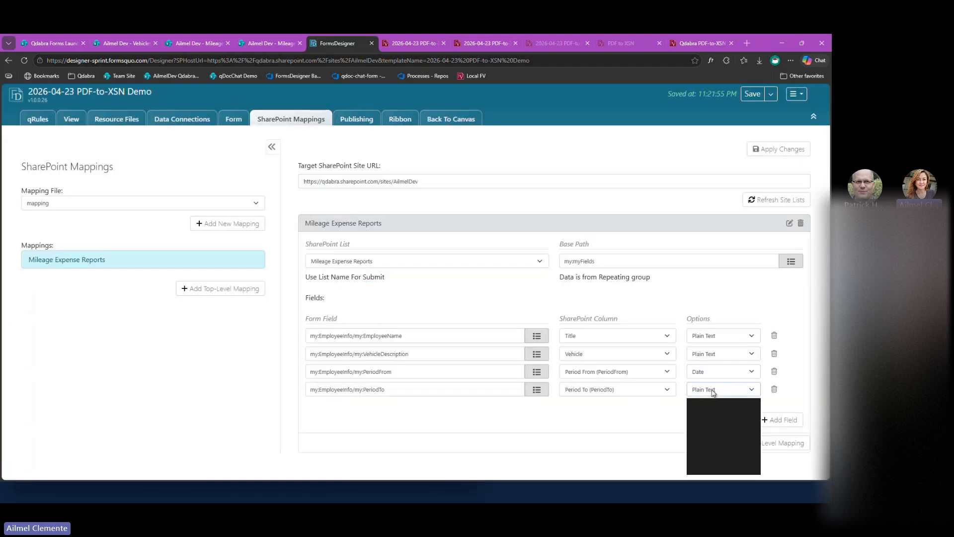
click(714, 415)
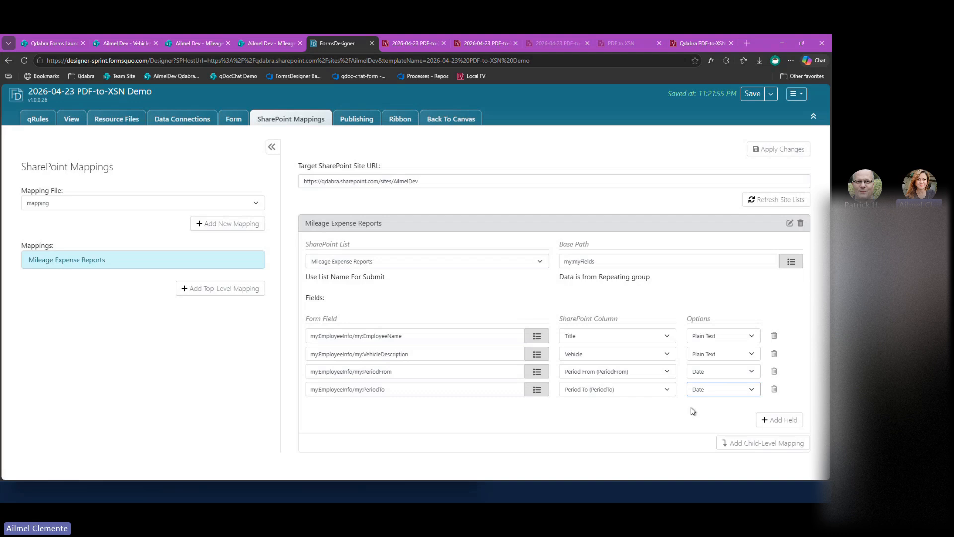
Add a field row mapping TotalReimbursement from the Summary group to the Amount column, and apply the mapping changes.
click(779, 419)
click(621, 412)
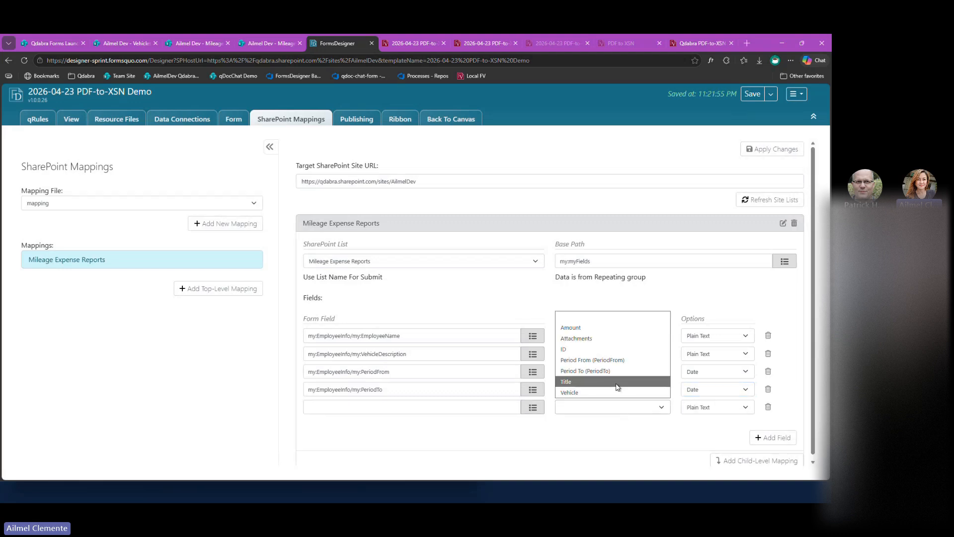
click(620, 333)
click(532, 408)
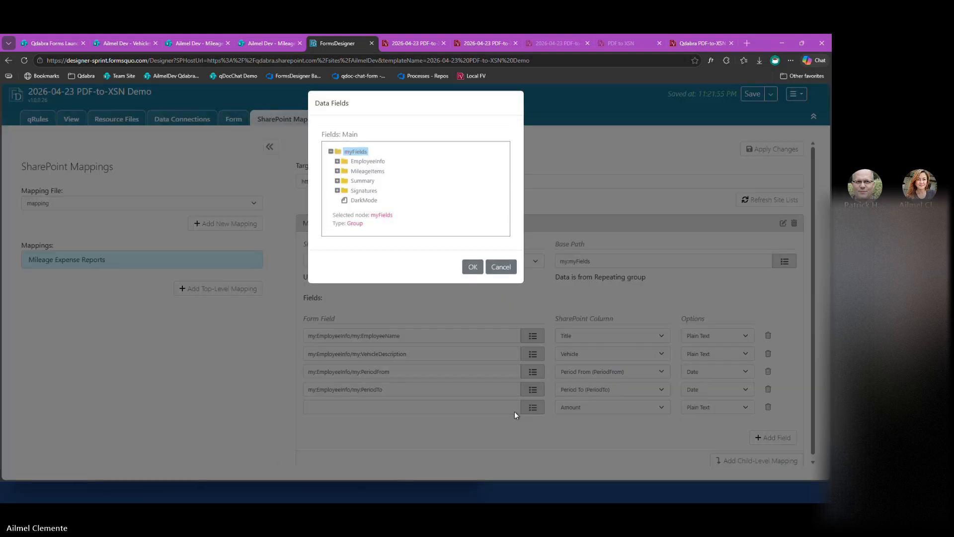
click(338, 167)
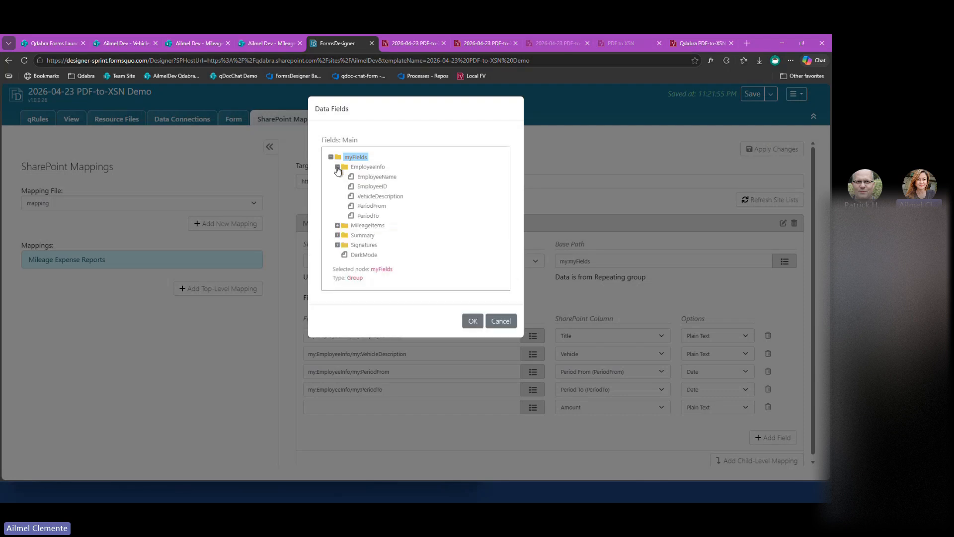
click(337, 235)
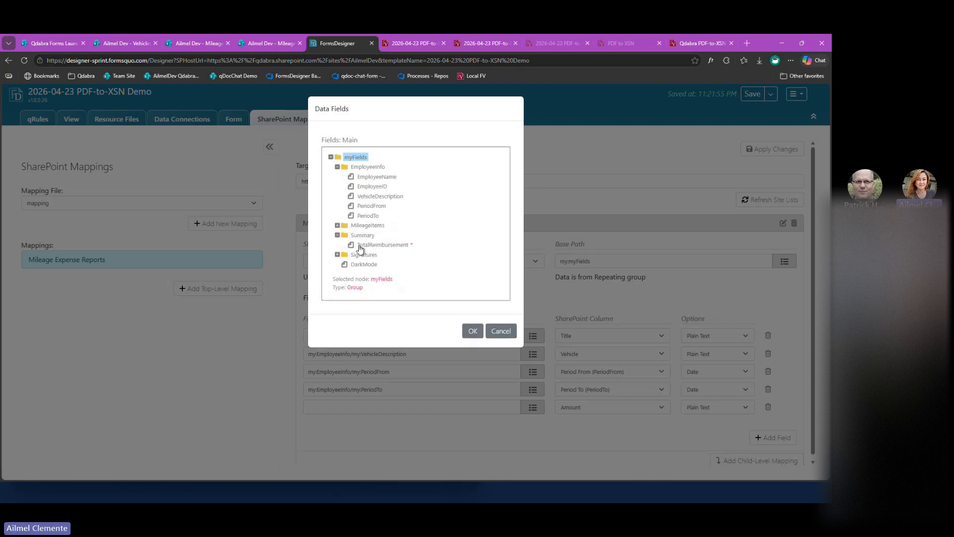
click(360, 246)
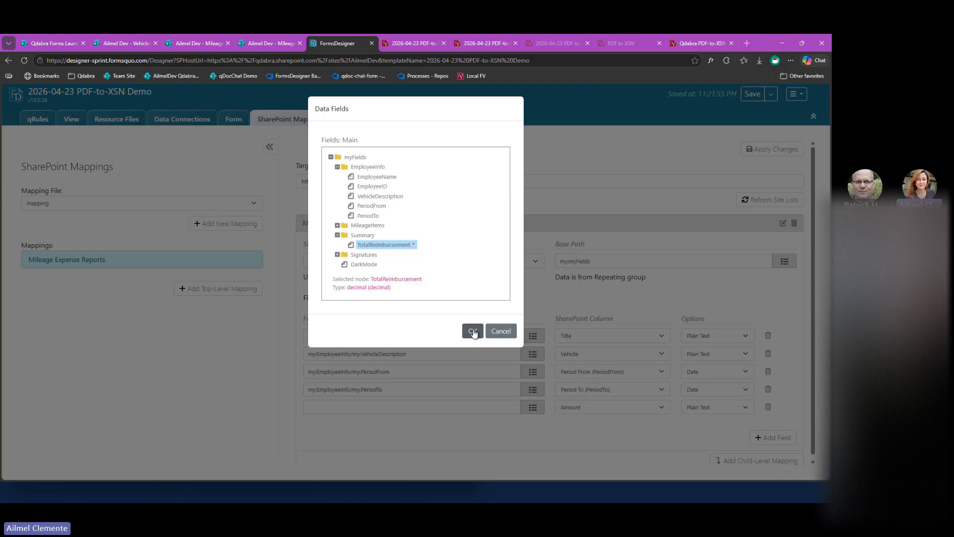
click(472, 331)
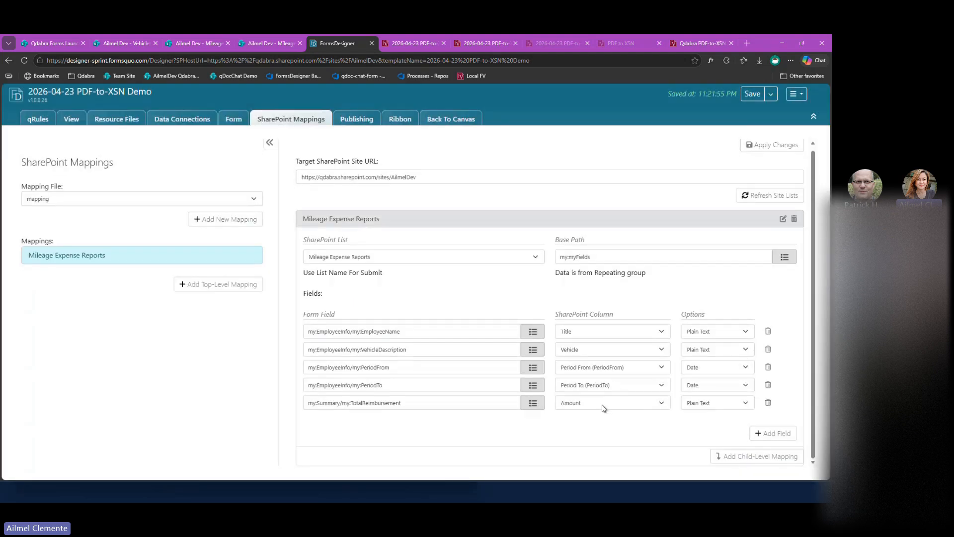
scroll(633, 447, up, 1)
click(773, 149)
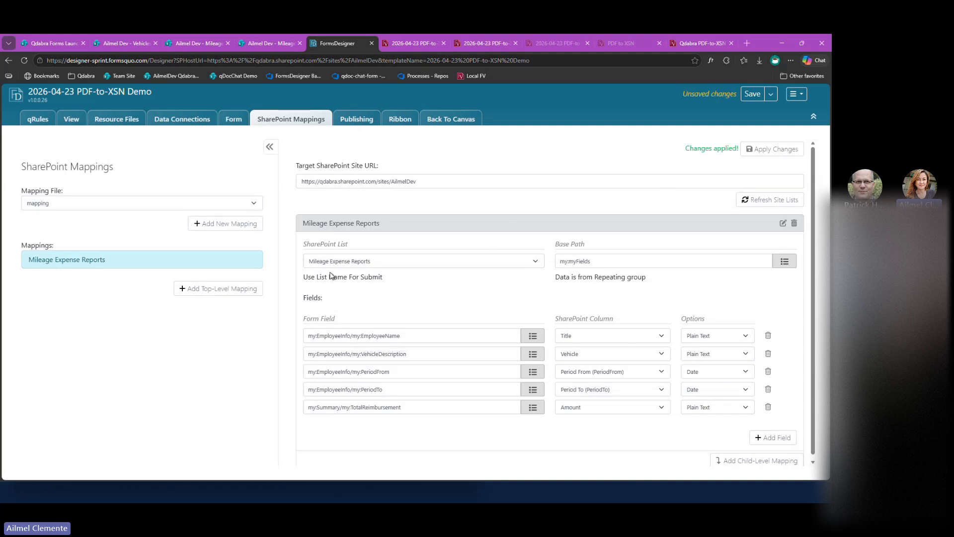
Add a child-level mapping to the Mileage Expense Report Items list with the repeating MileageItem group as its base path.
scroll(332, 276, down, 1)
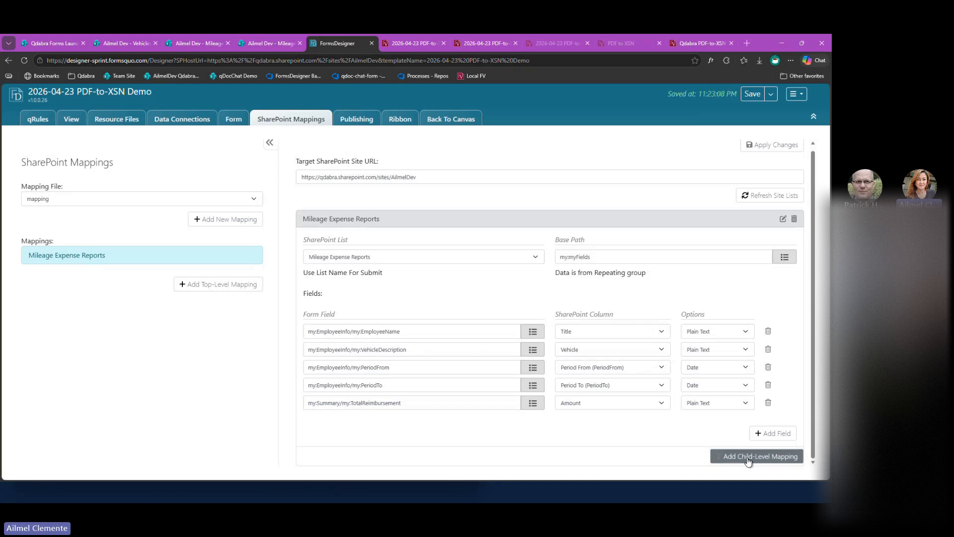
click(748, 459)
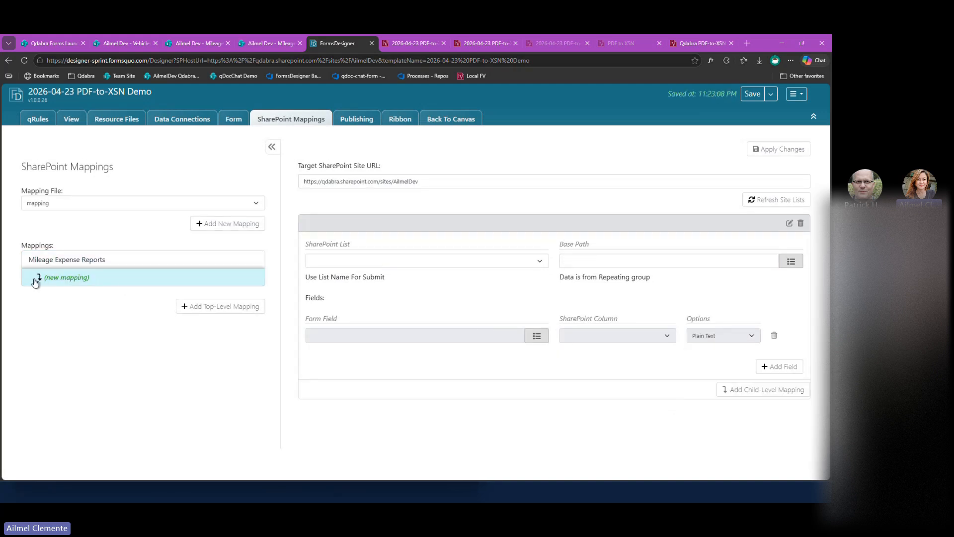
click(529, 264)
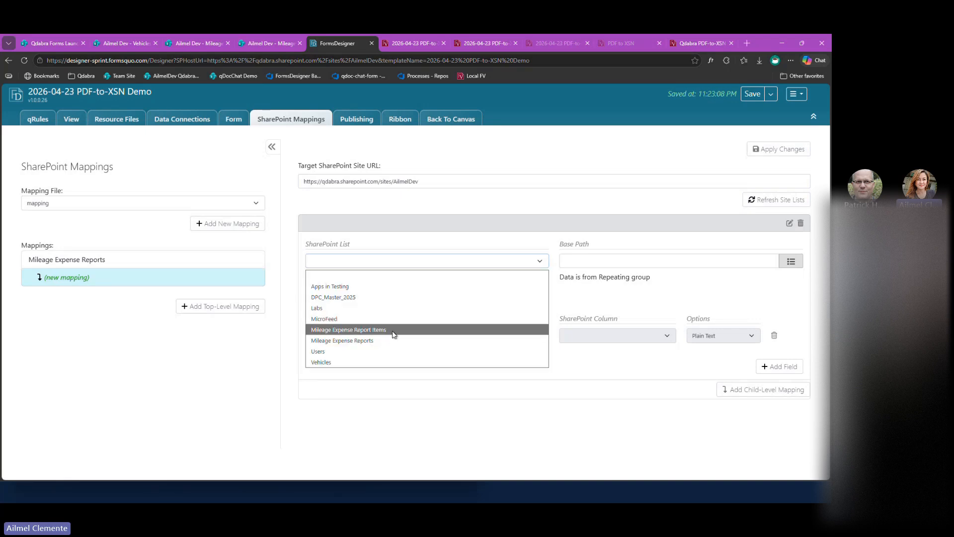
click(393, 332)
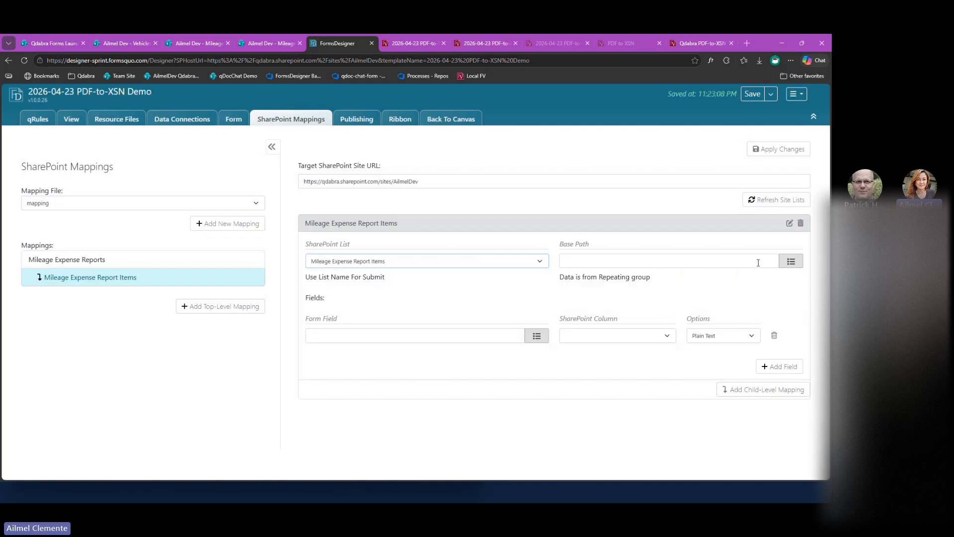
click(793, 261)
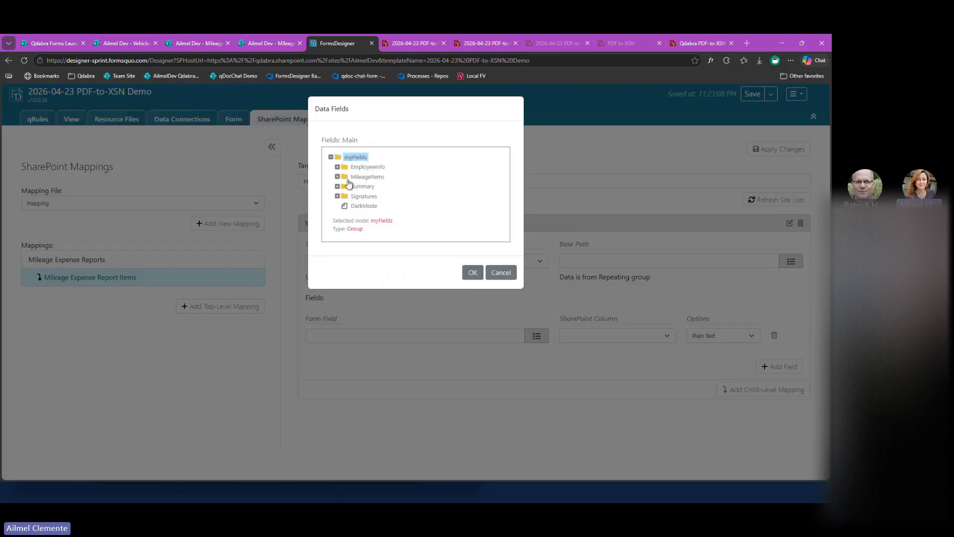
click(337, 177)
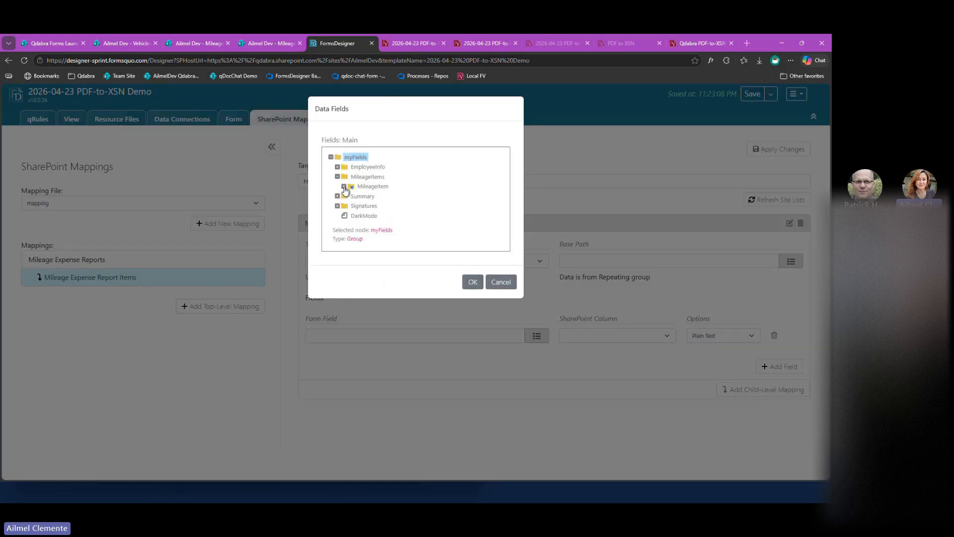
double_click(371, 186)
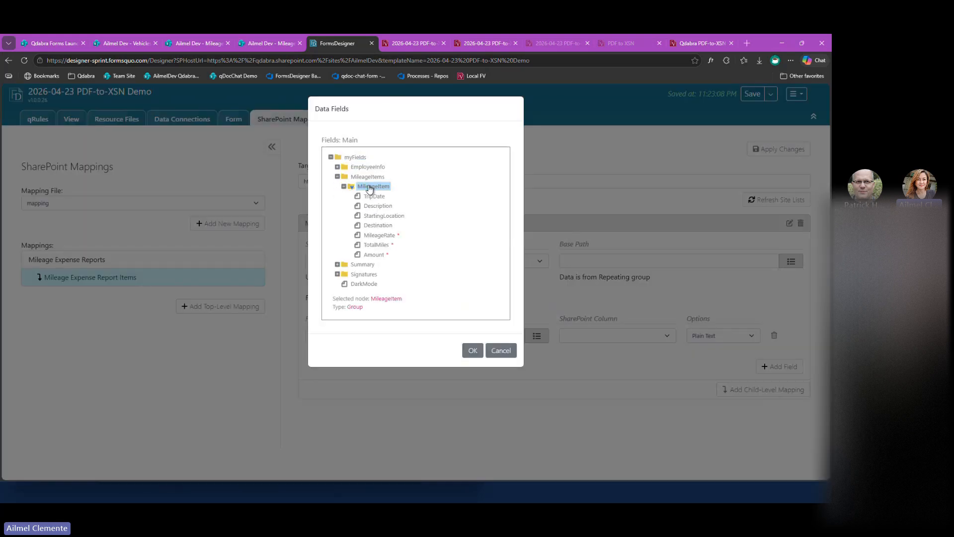
click(470, 350)
Map the child list's Expense Report ID column using the Parent List Id option.
click(621, 335)
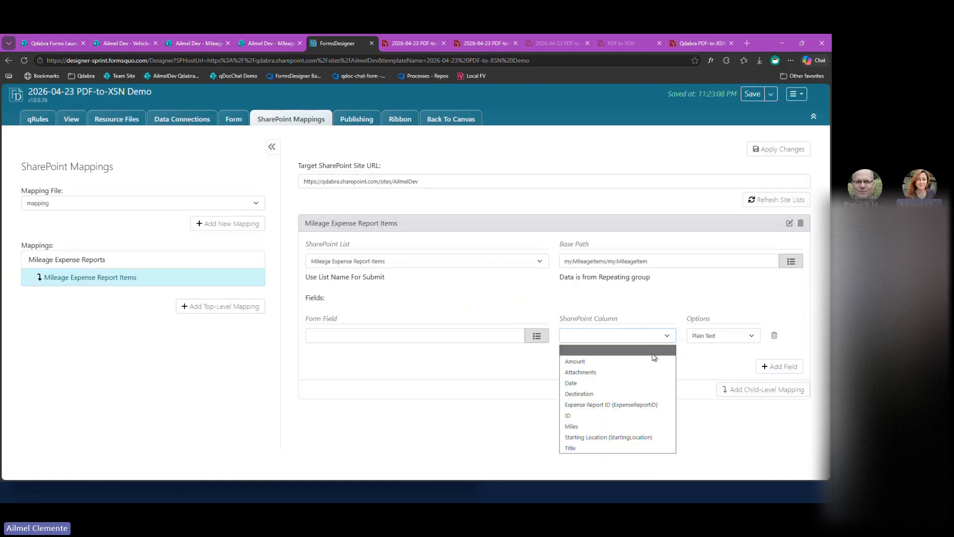
click(606, 405)
click(541, 339)
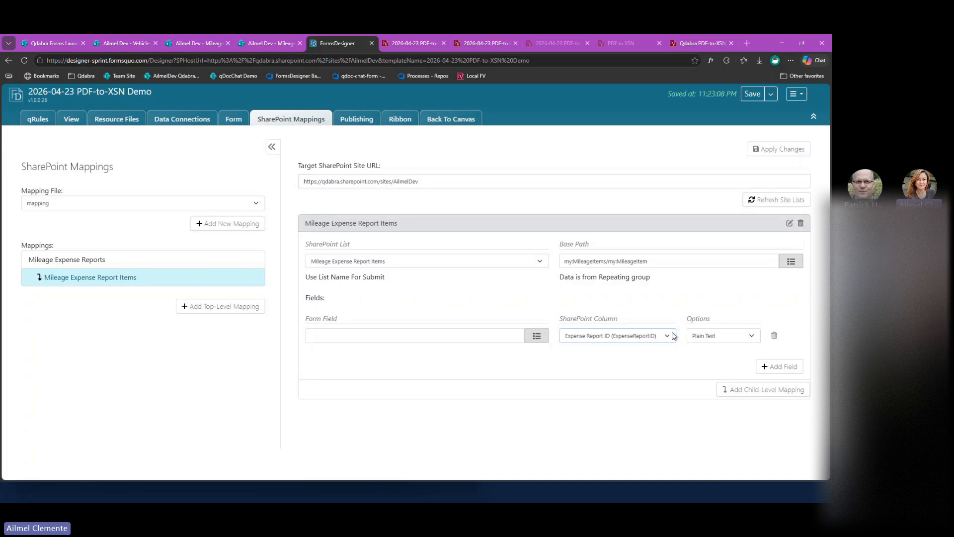
click(726, 336)
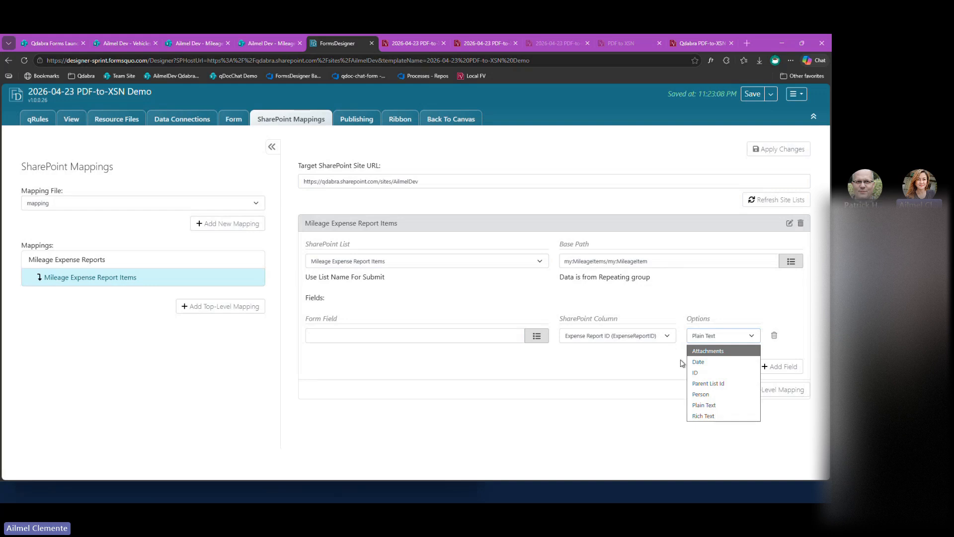
click(716, 383)
Add three field rows to the child mapping and map the MileageItem group's Description field to the Title column.
click(771, 367)
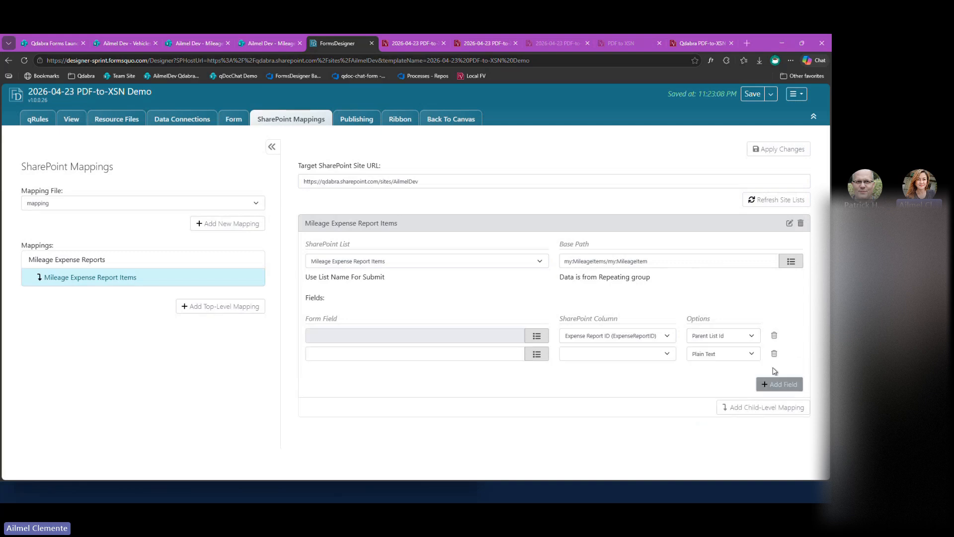
click(779, 385)
click(775, 400)
click(660, 354)
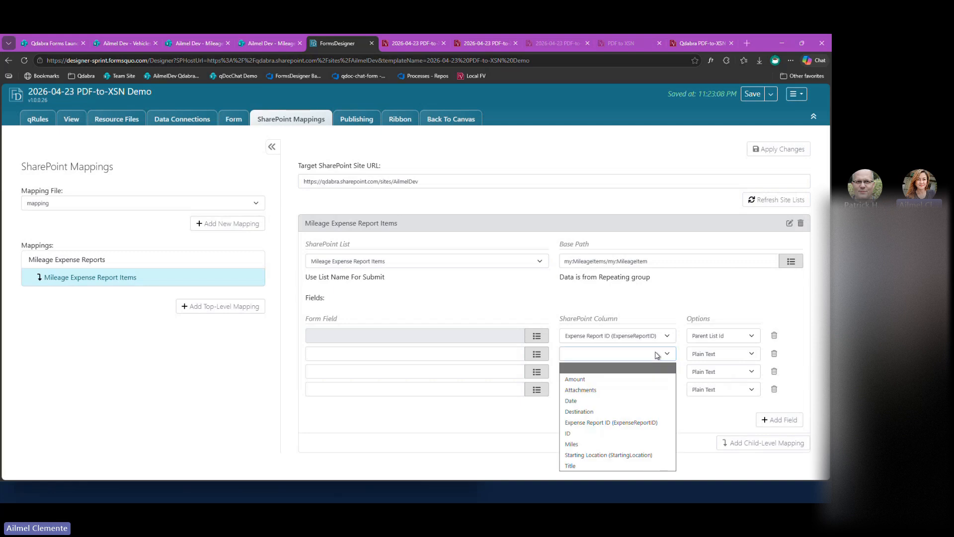
click(614, 466)
click(537, 353)
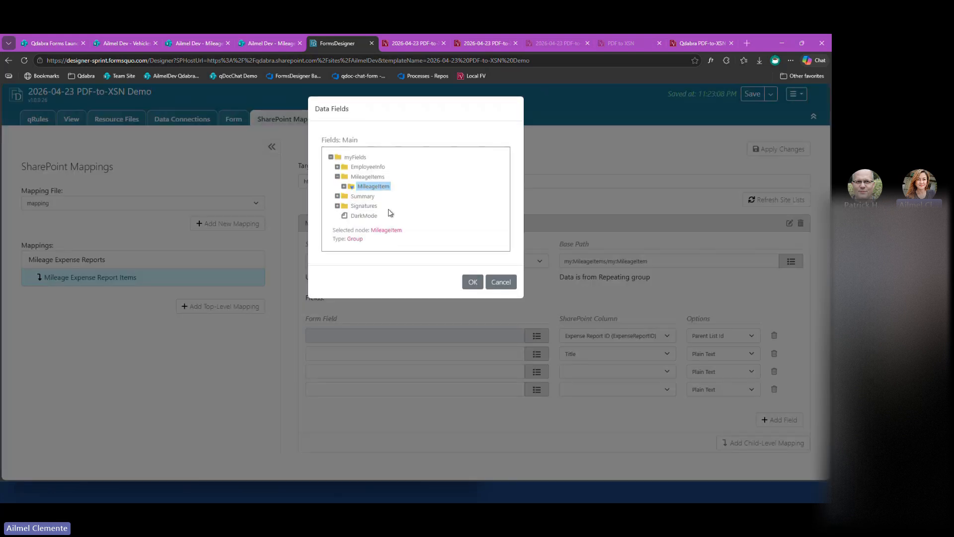
click(343, 187)
click(377, 206)
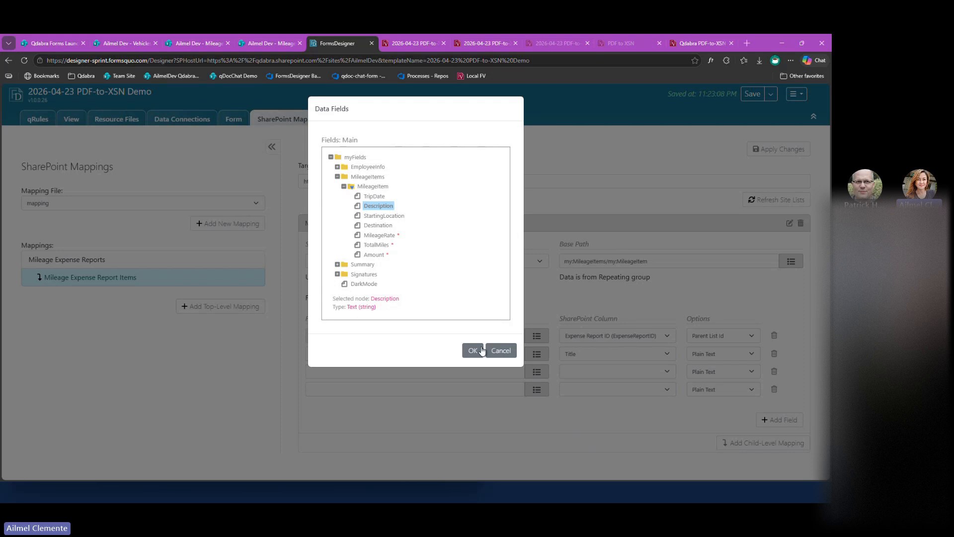
click(472, 350)
Map the MileageItem group's StartingLocation field to the Starting Location column in the child mapping.
click(638, 376)
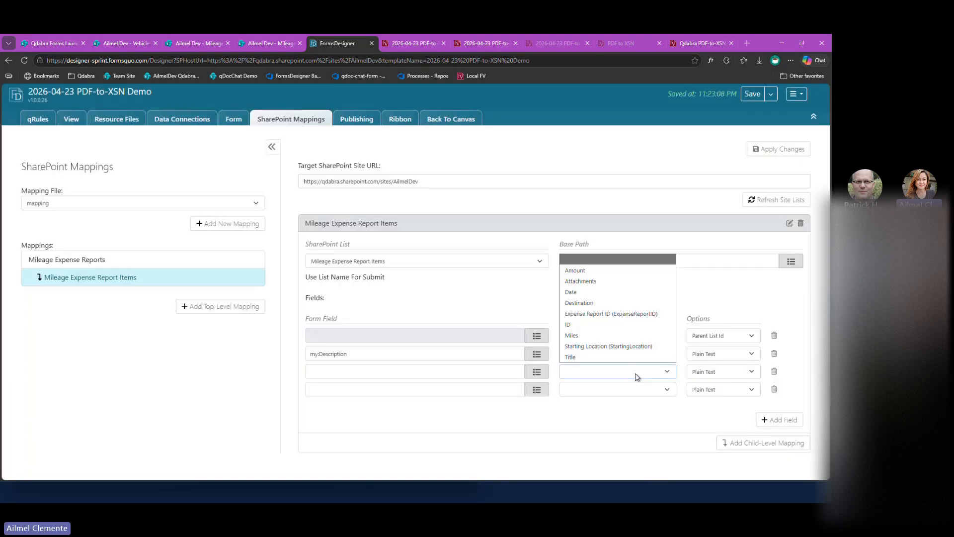
click(615, 346)
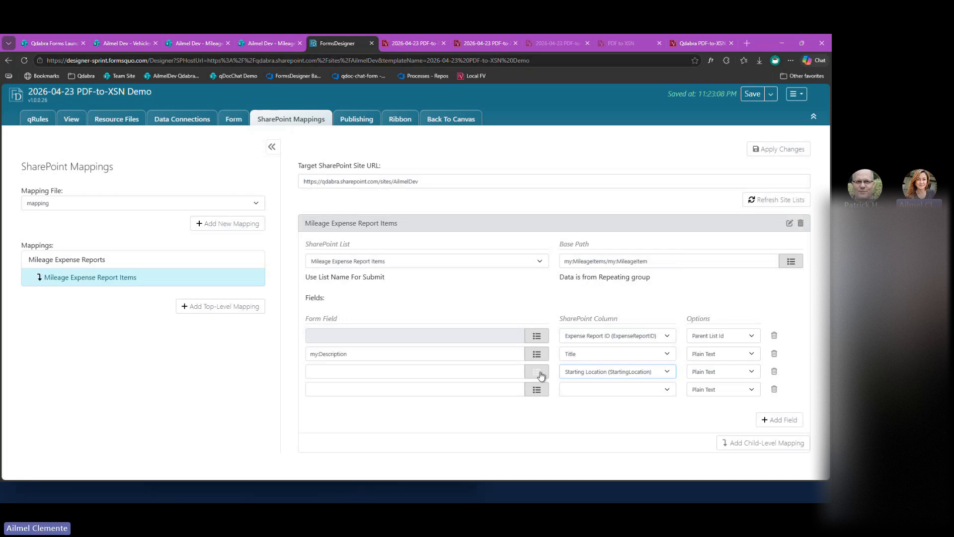
click(537, 373)
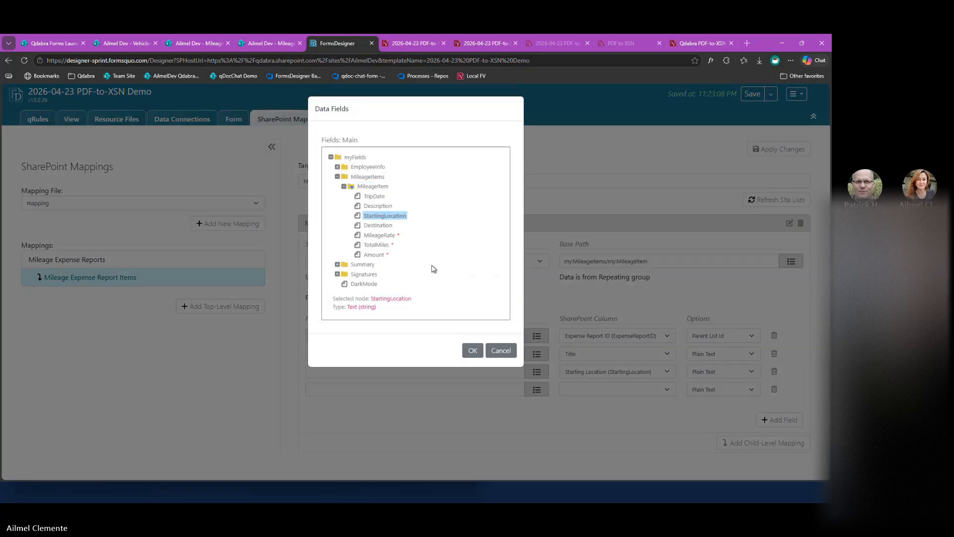
click(473, 351)
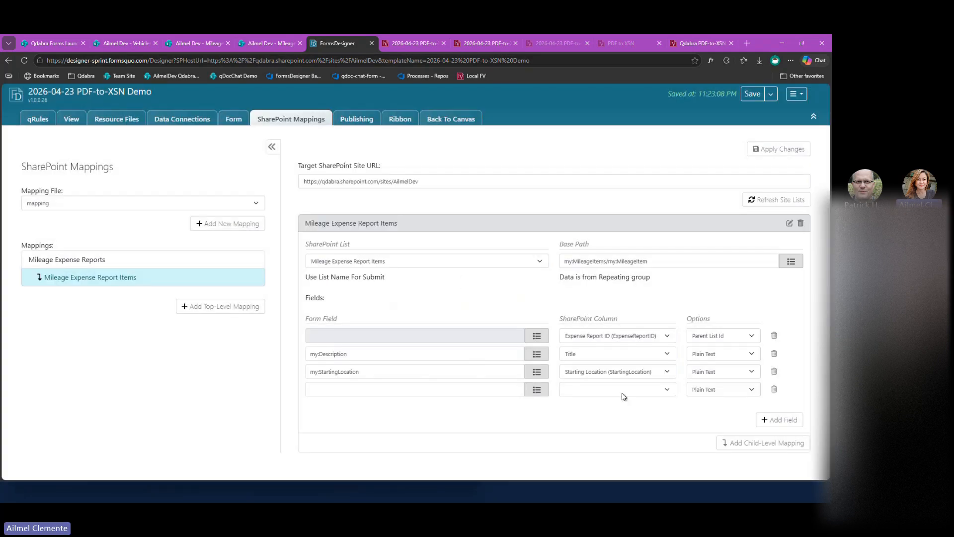
Map the MileageItem group's Destination field to the Destination column in the last empty field row.
click(619, 389)
click(585, 321)
click(537, 389)
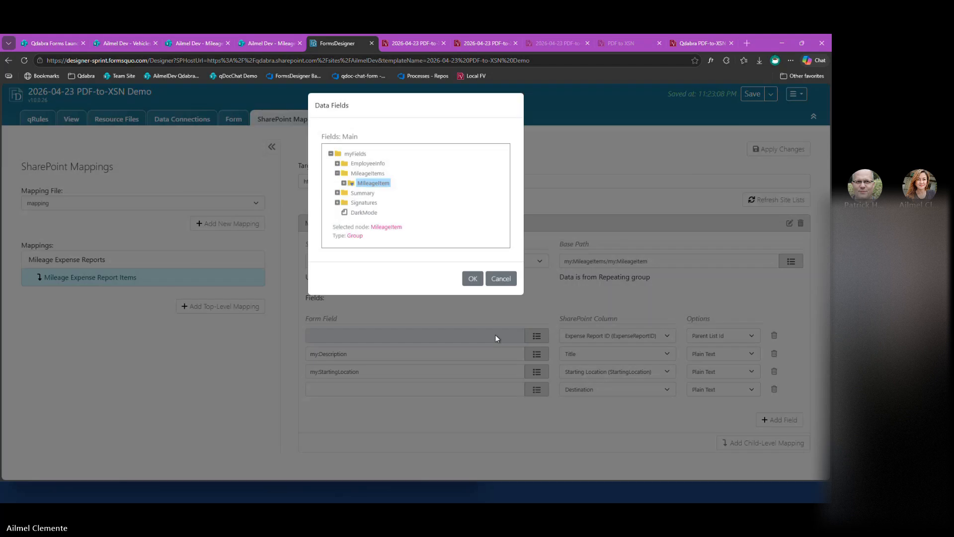
click(344, 187)
click(387, 227)
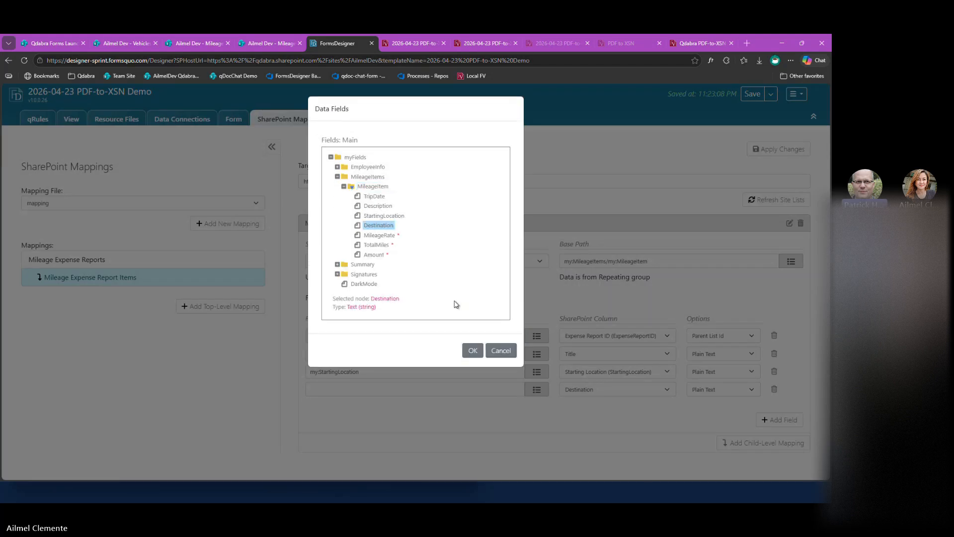
double_click(471, 351)
click(462, 415)
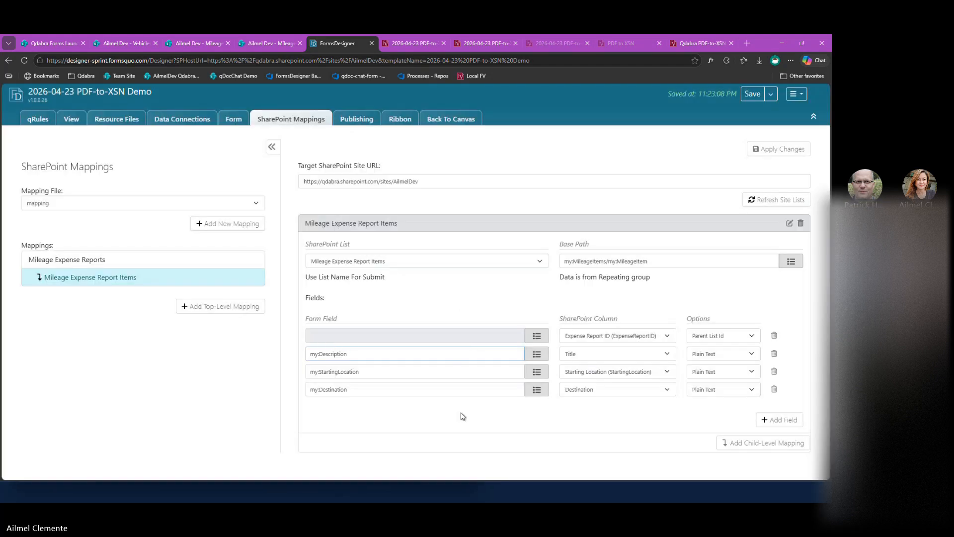
Add a field row mapping the MileageItem group's TotalMiles field to the Miles column.
click(779, 419)
click(616, 411)
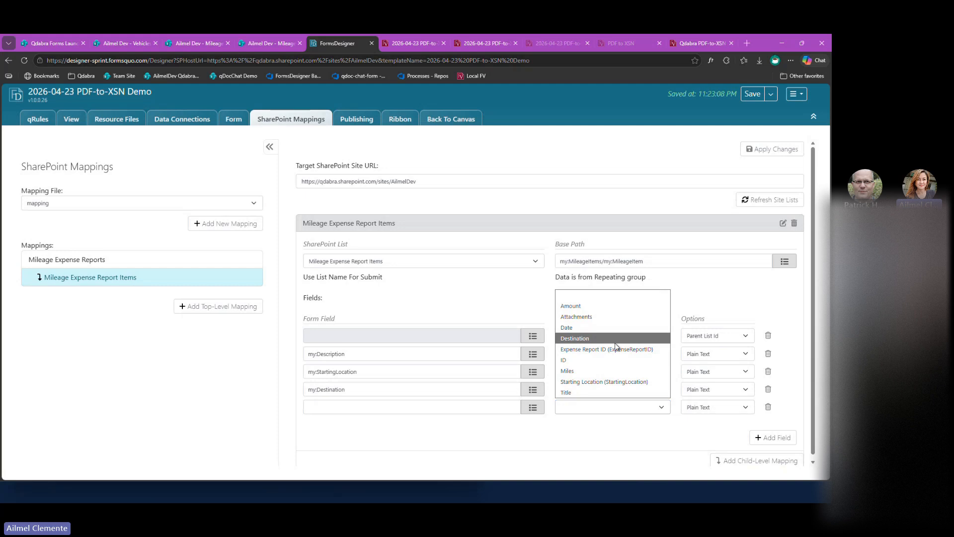
click(595, 376)
click(532, 407)
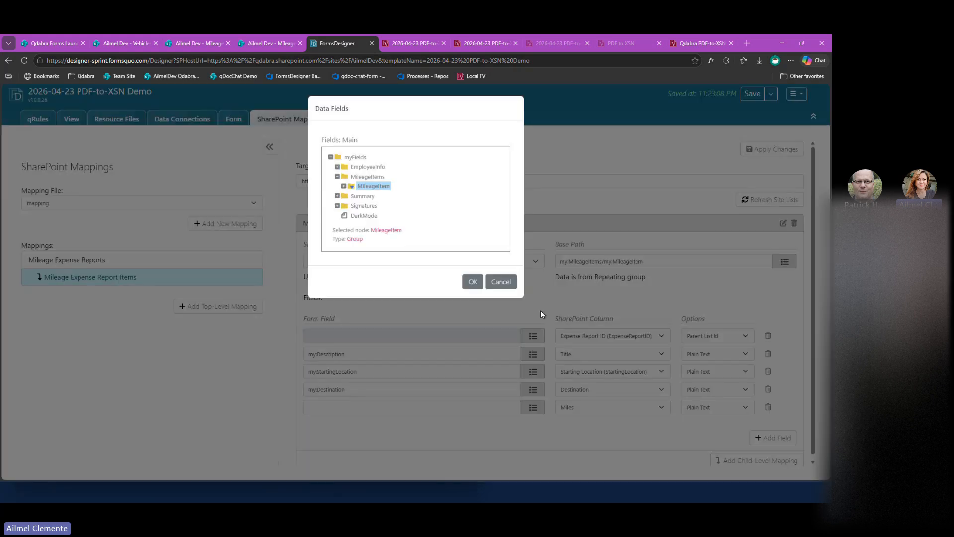
click(343, 187)
click(377, 245)
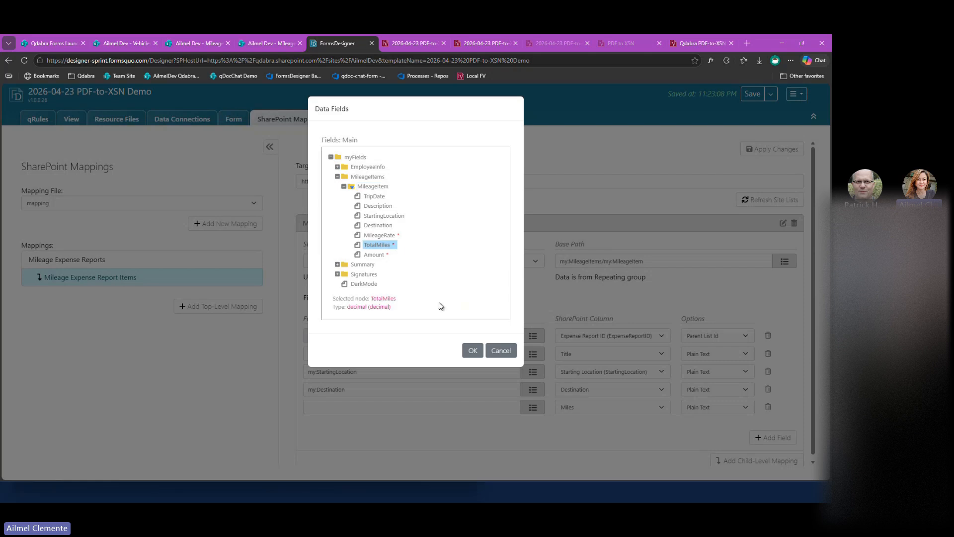
click(472, 351)
Add a field row mapping the MileageItem group's Amount field to the Amount column.
click(772, 437)
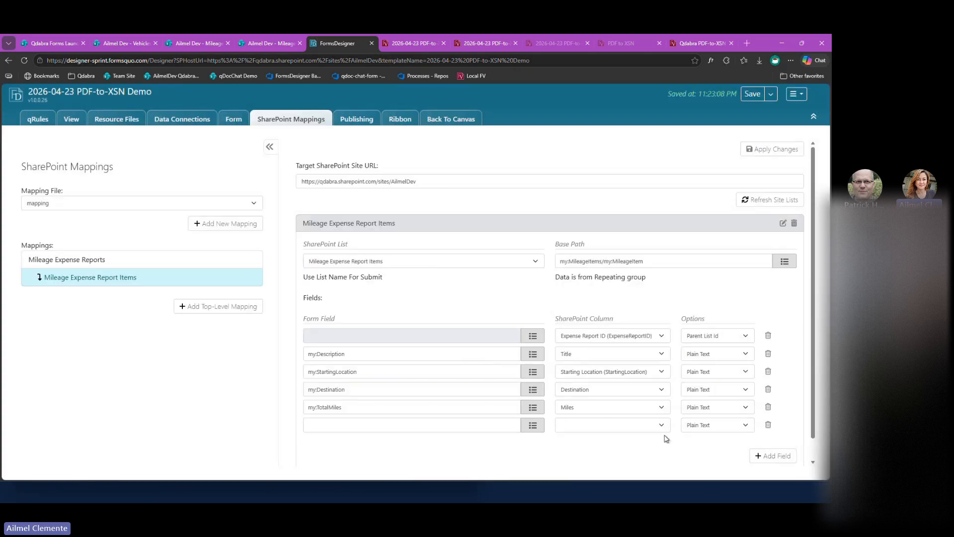
click(646, 426)
click(574, 318)
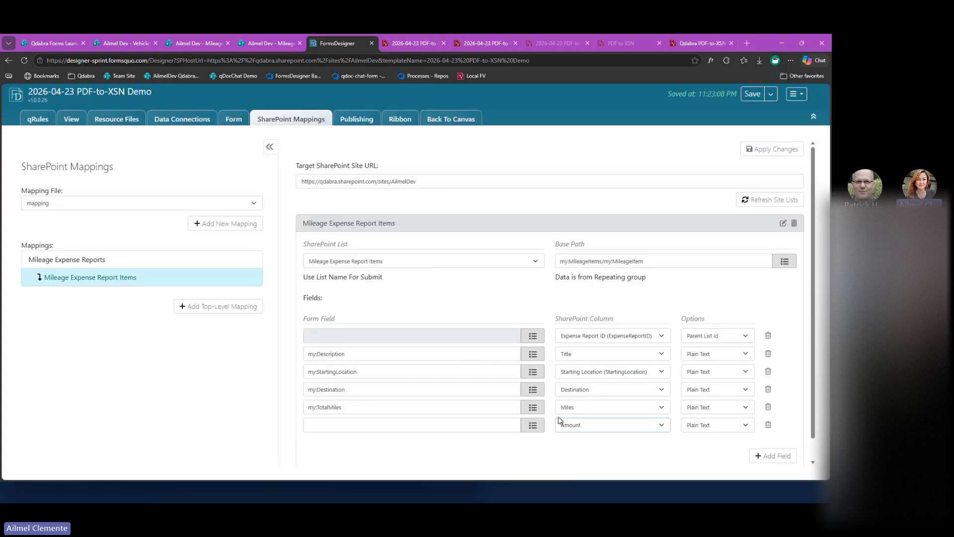
click(532, 425)
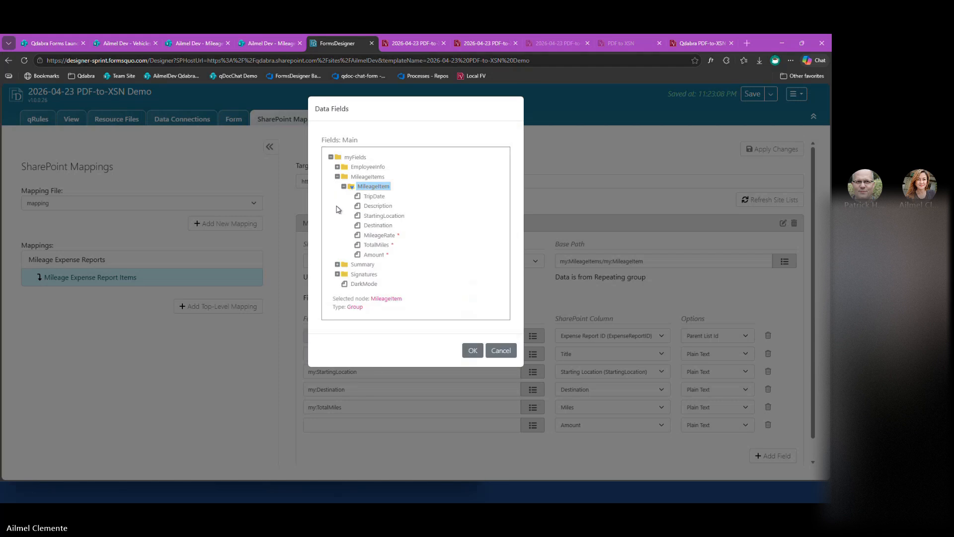
click(376, 254)
click(473, 351)
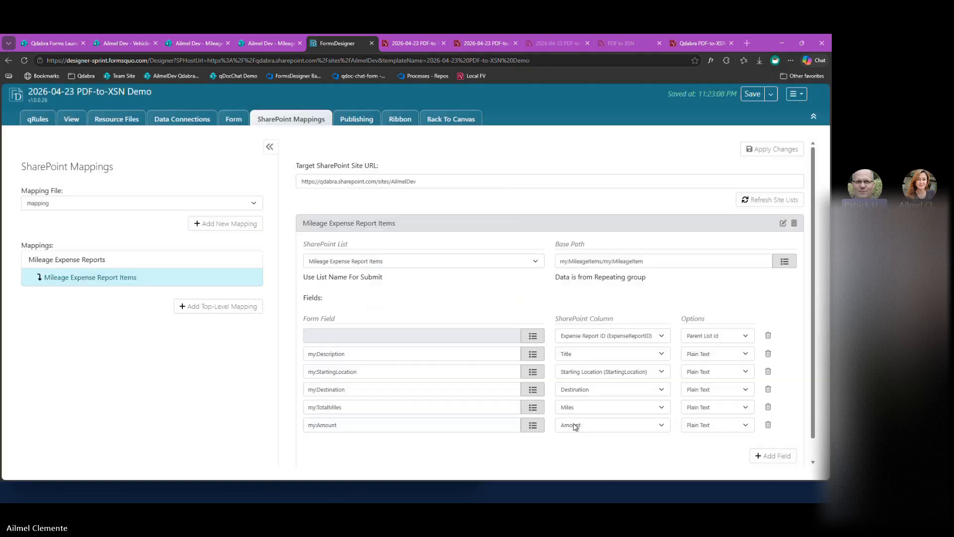
Apply the child mapping changes and return to the form canvas.
scroll(585, 453, down, 1)
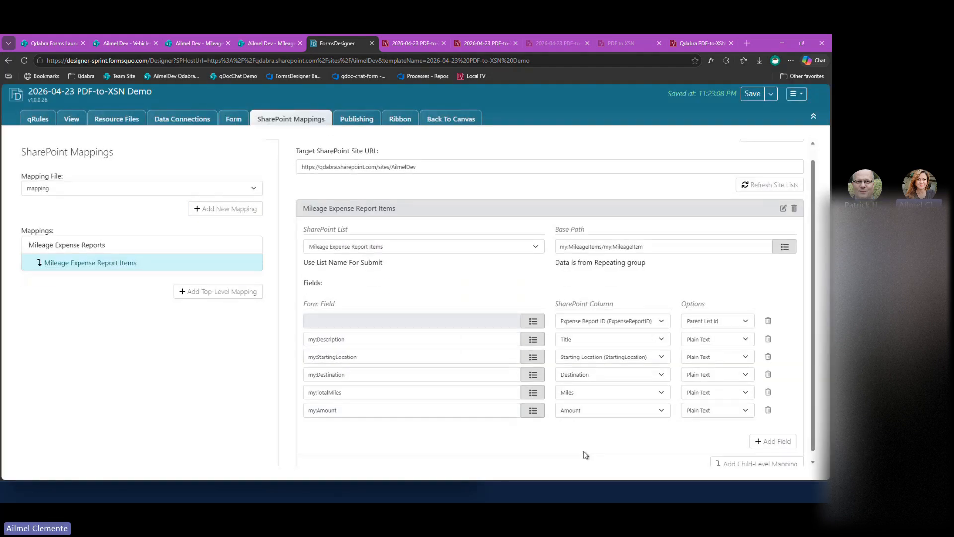
scroll(586, 454, down, 1)
scroll(586, 453, up, 1)
click(773, 149)
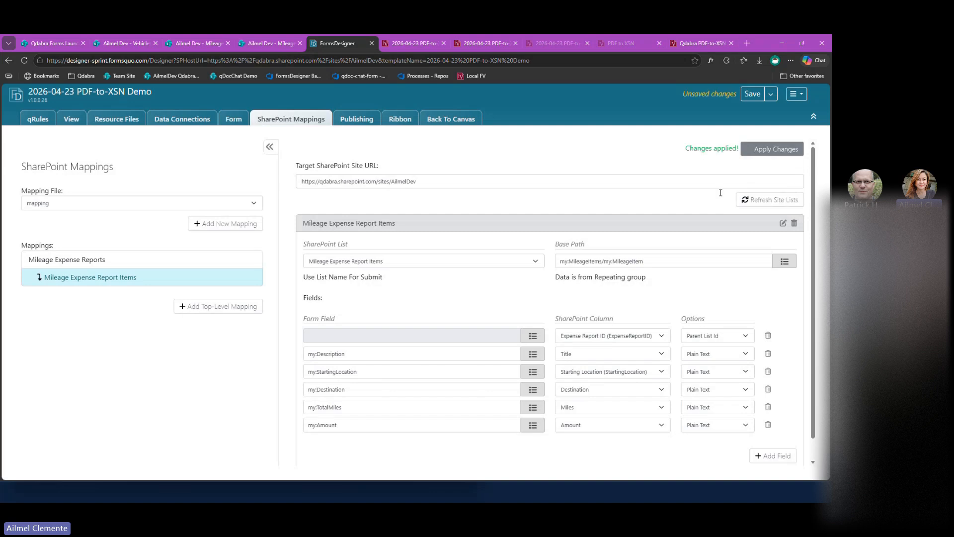
click(467, 121)
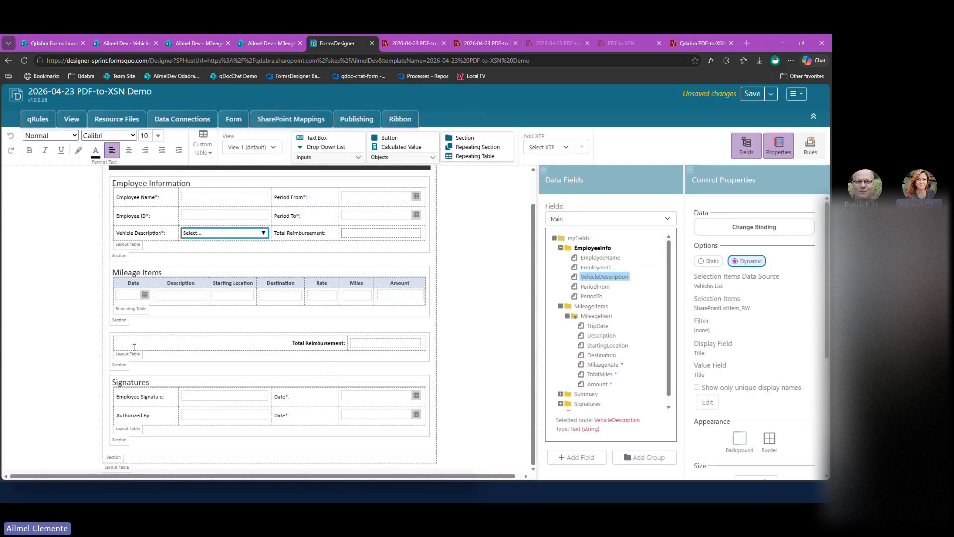
Insert a blank line below the Signatures section and save the template.
click(132, 443)
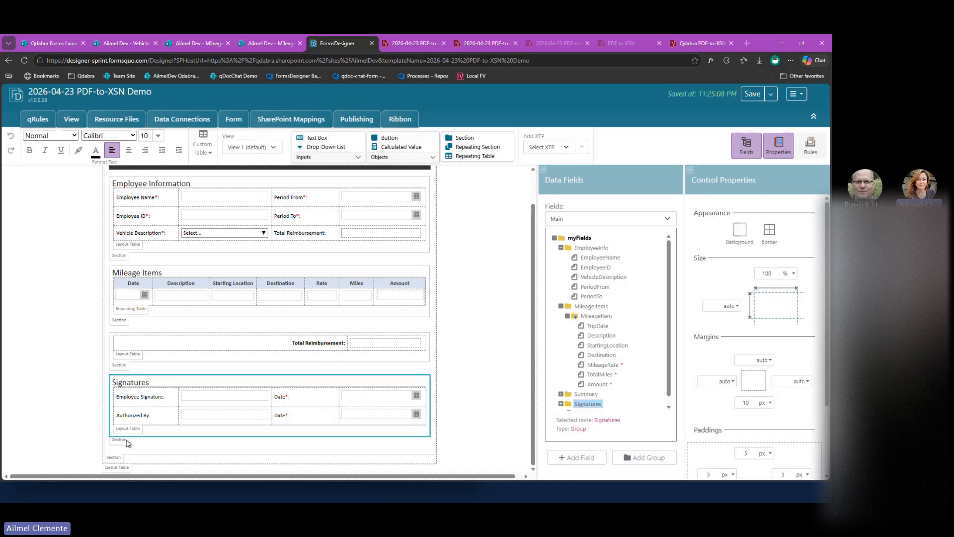
key(Right)
key(Return)
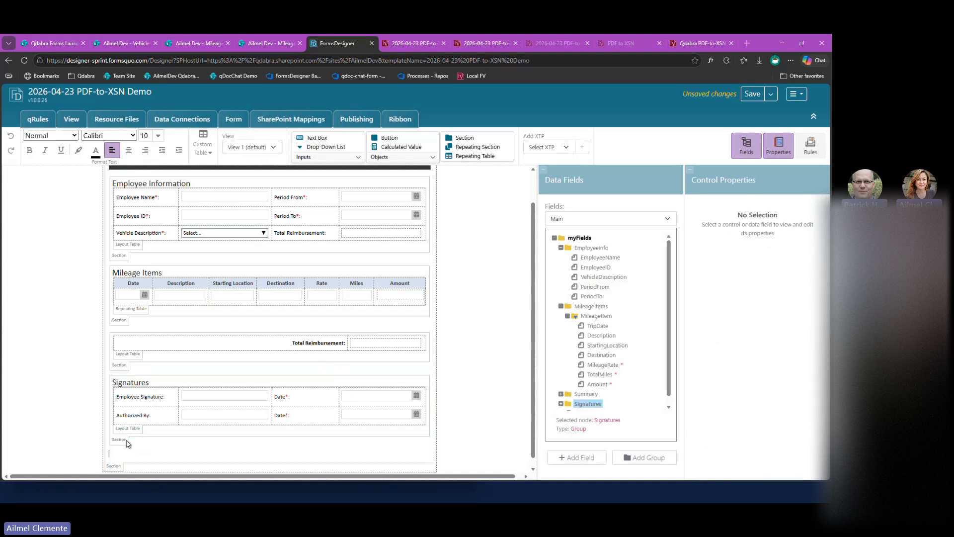
scroll(230, 421, down, 1)
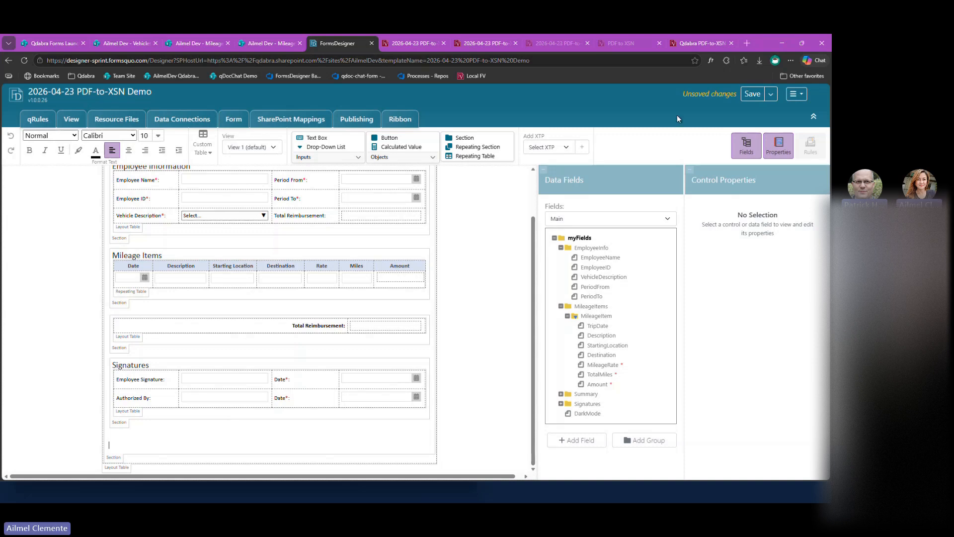
key(ctrl+s)
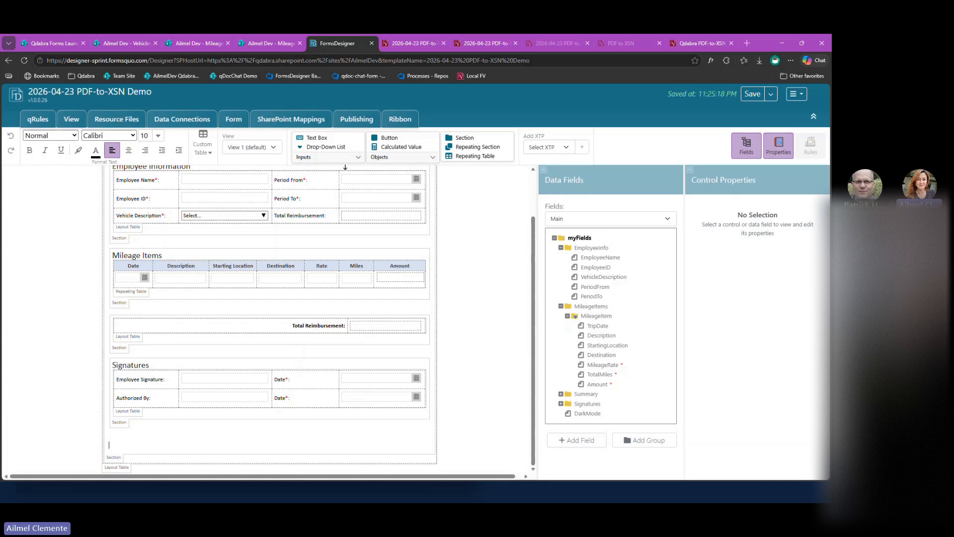
Insert a button on the blank line below the Signatures section and label it Submit.
click(388, 138)
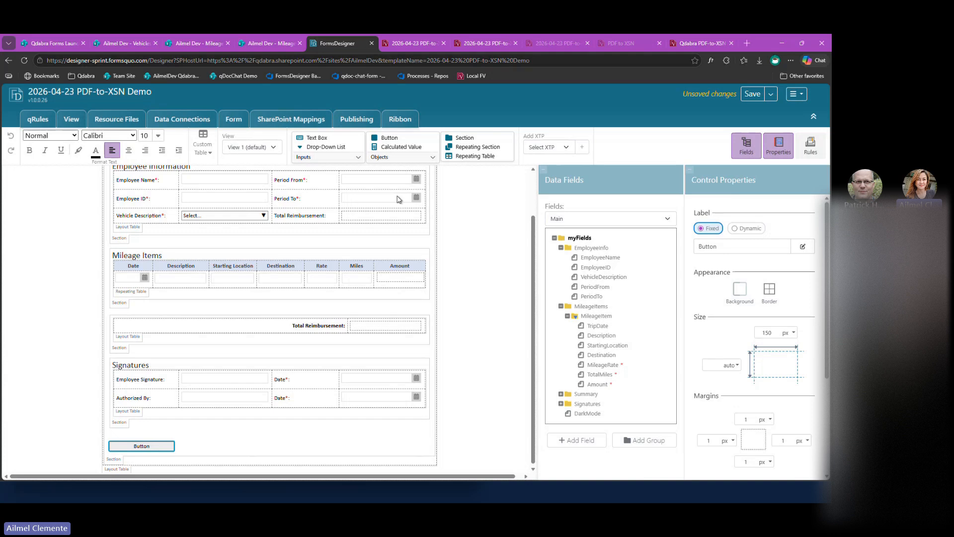
click(802, 247)
double_click(710, 245)
text(Submit)
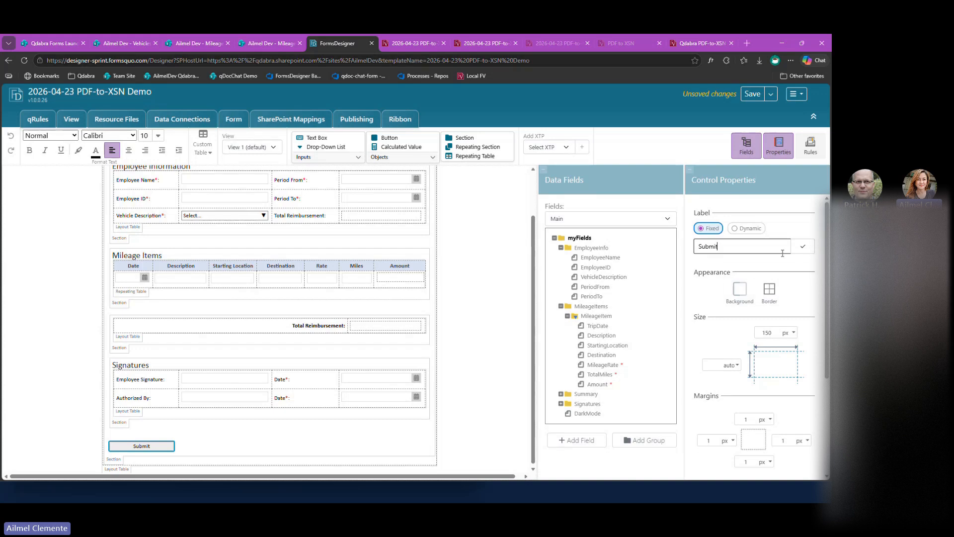
click(803, 247)
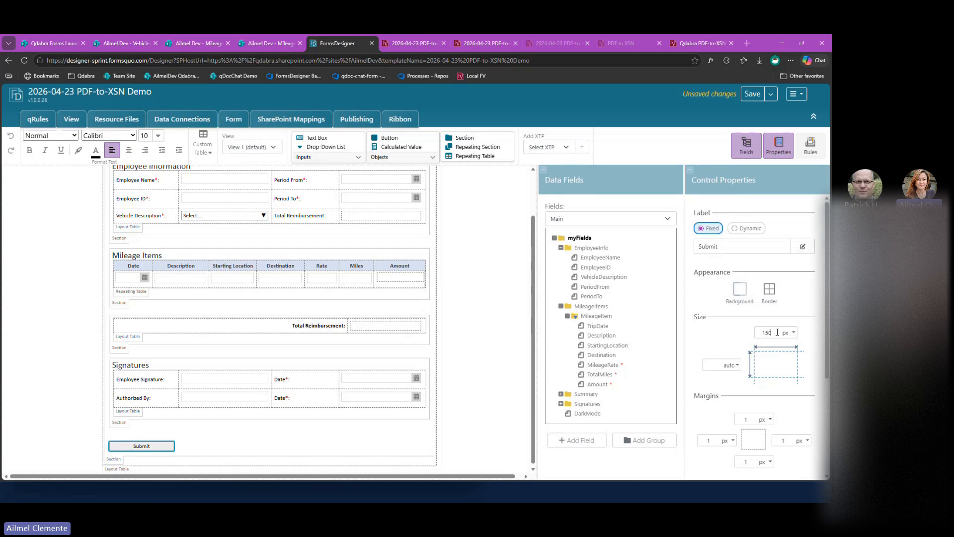
Set the Submit button's width to 175 px.
key(ctrl+a)
text(17)
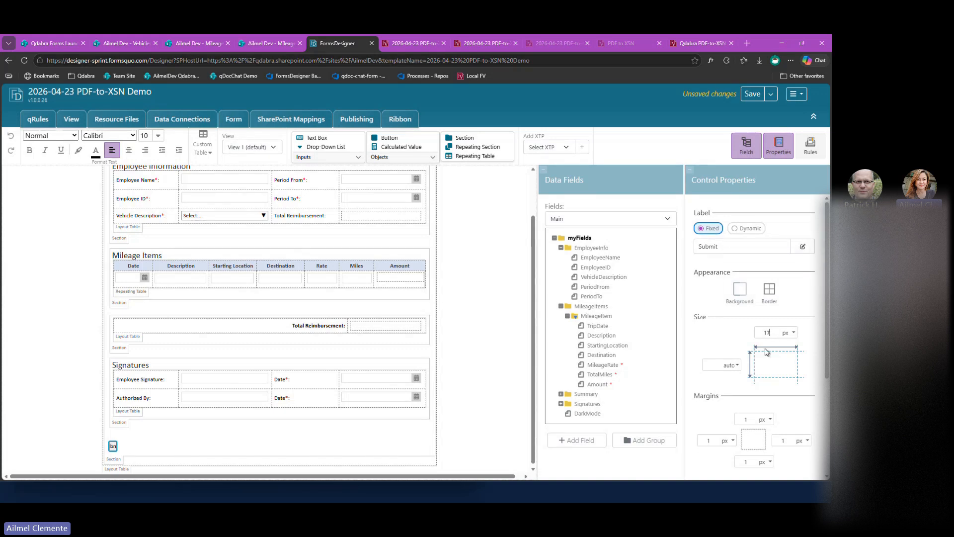
text(5)
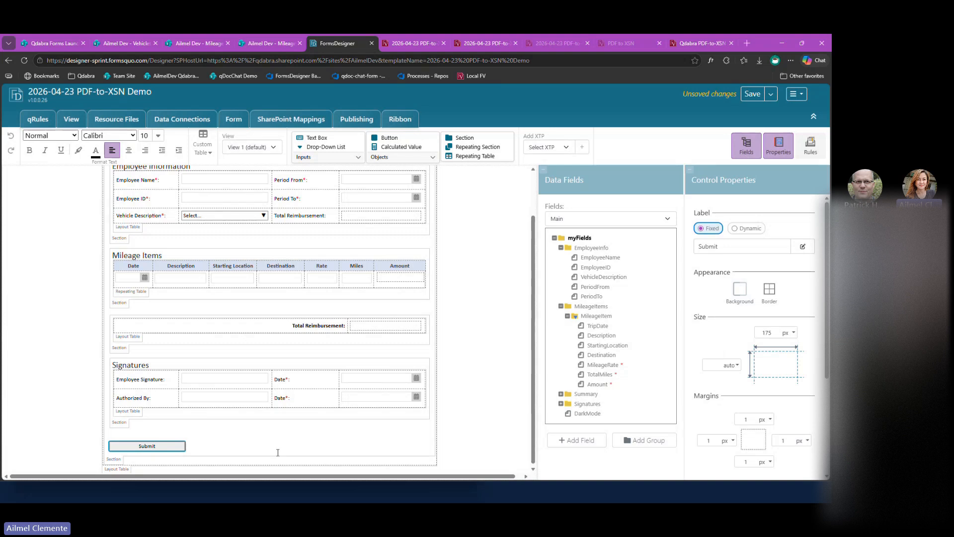
Add an action rule named "Submit to List" to the Submit button.
click(778, 145)
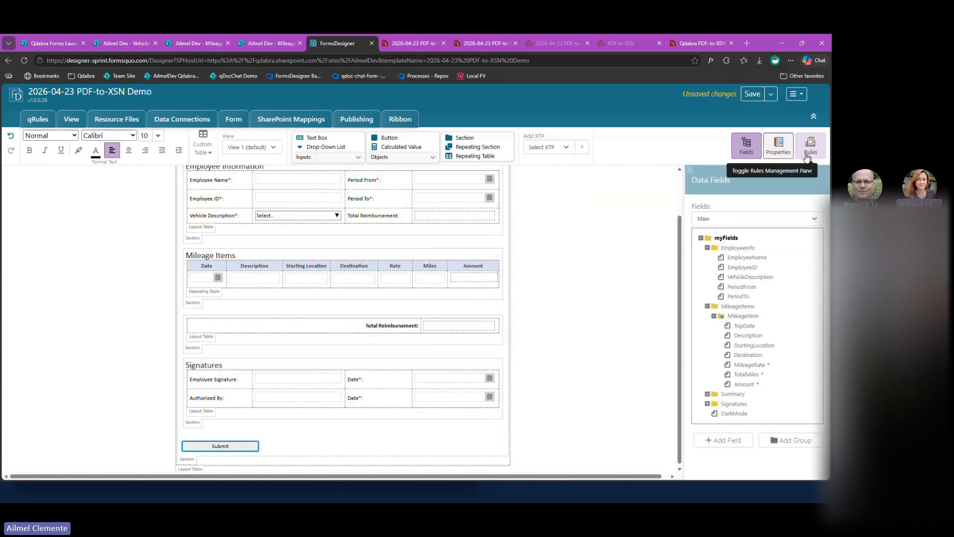
click(810, 145)
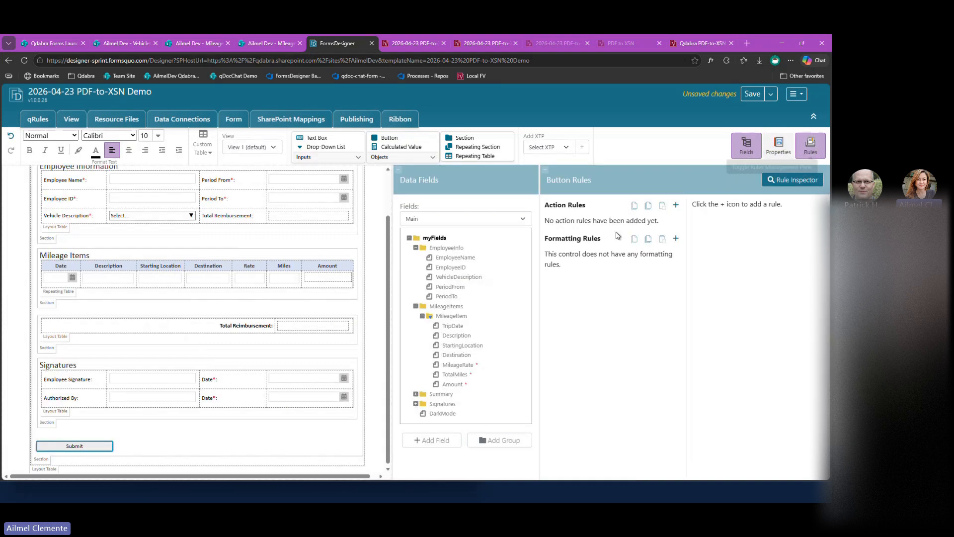
click(675, 205)
text(q)
key(BackSpace)
text(Subm)
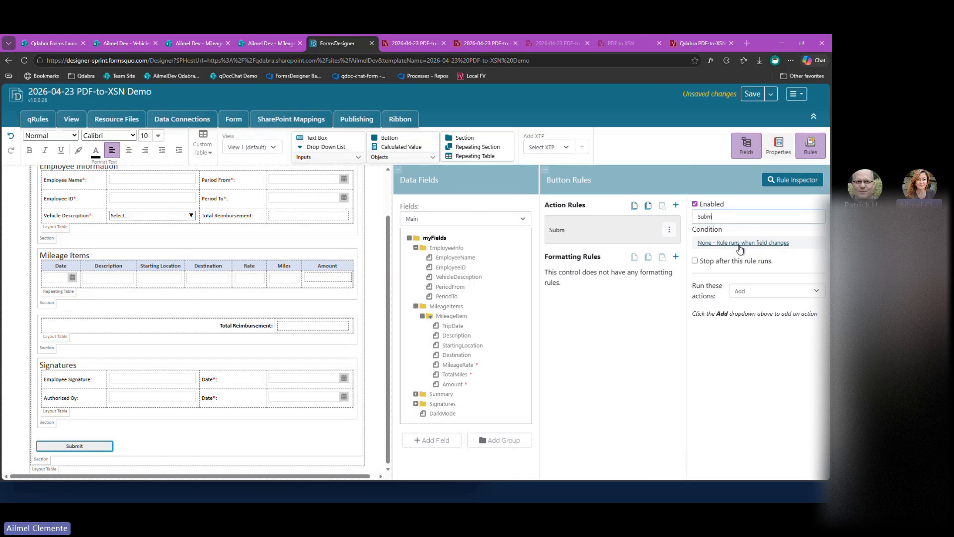
text(it to List)
Add a Run a qRules Command action to the rule and enter "Submit" in its command formula.
click(763, 293)
click(770, 392)
click(756, 350)
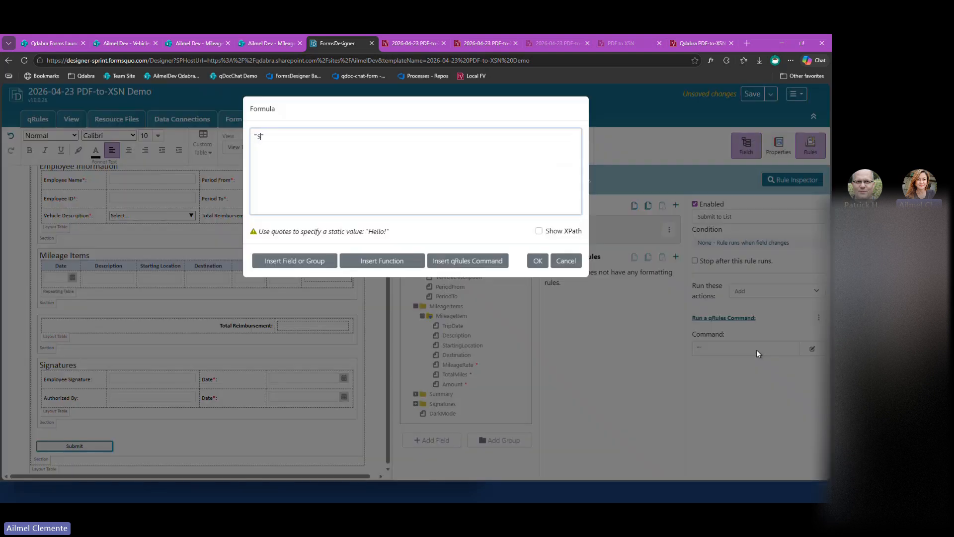
text(Submit)
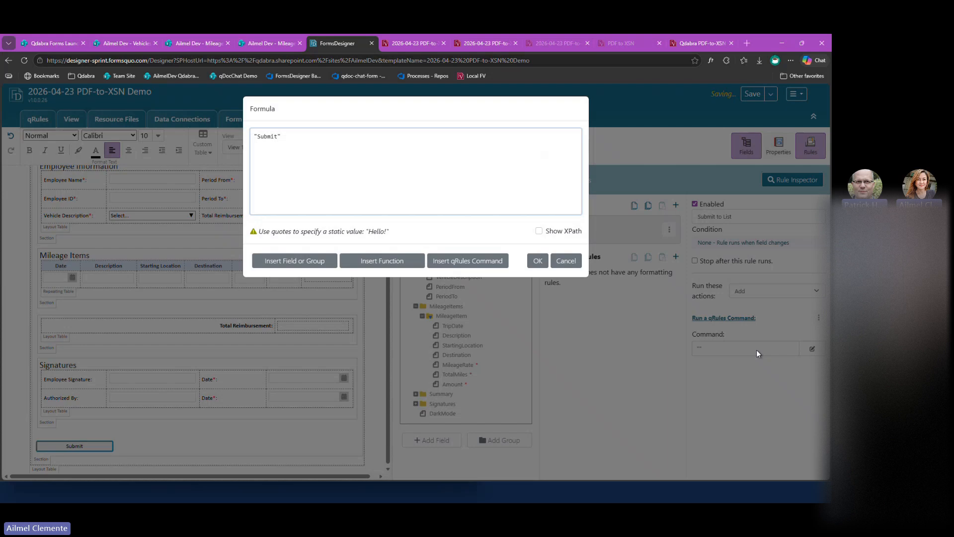
Replace the rule's command formula with the SubmitToSharePointList command from the qRules Command Builder, keeping its default parameters.
click(476, 268)
click(405, 164)
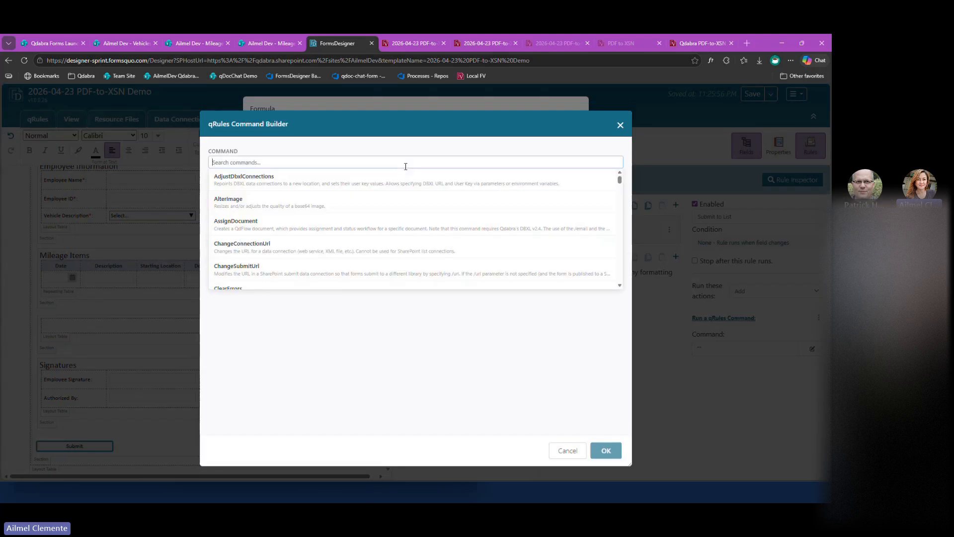
scroll(379, 215, down, 4)
scroll(379, 215, up, 4)
text(sub)
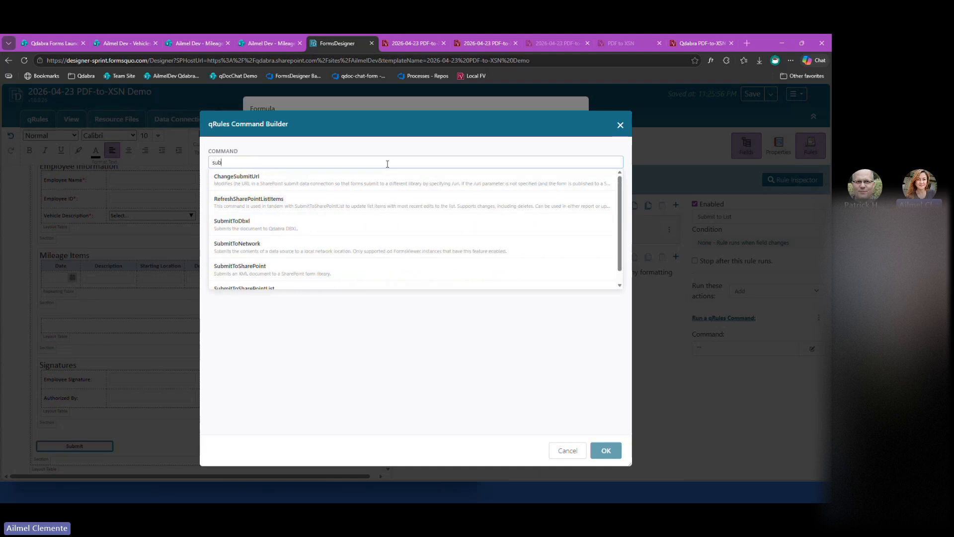
text(mitto)
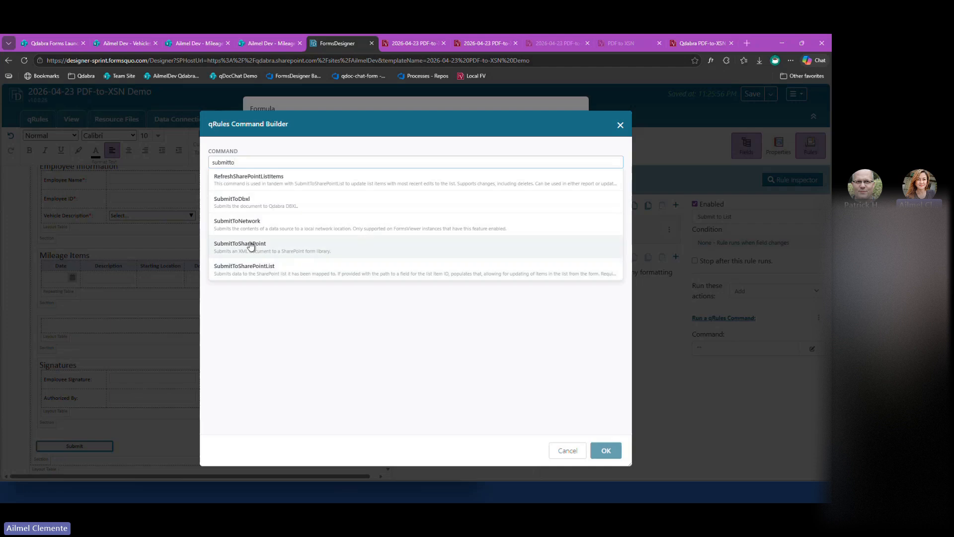
click(286, 273)
scroll(356, 313, down, 4)
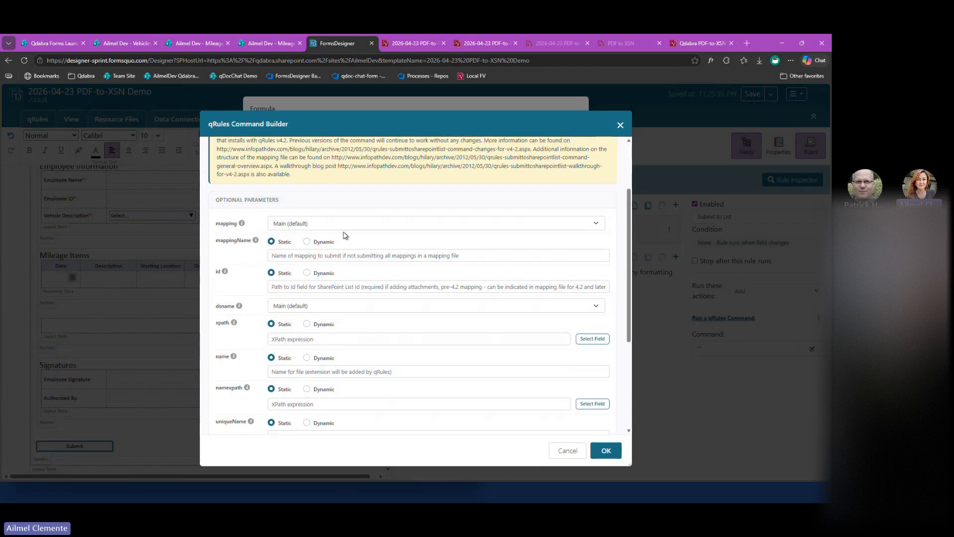
scroll(308, 222, up, 2)
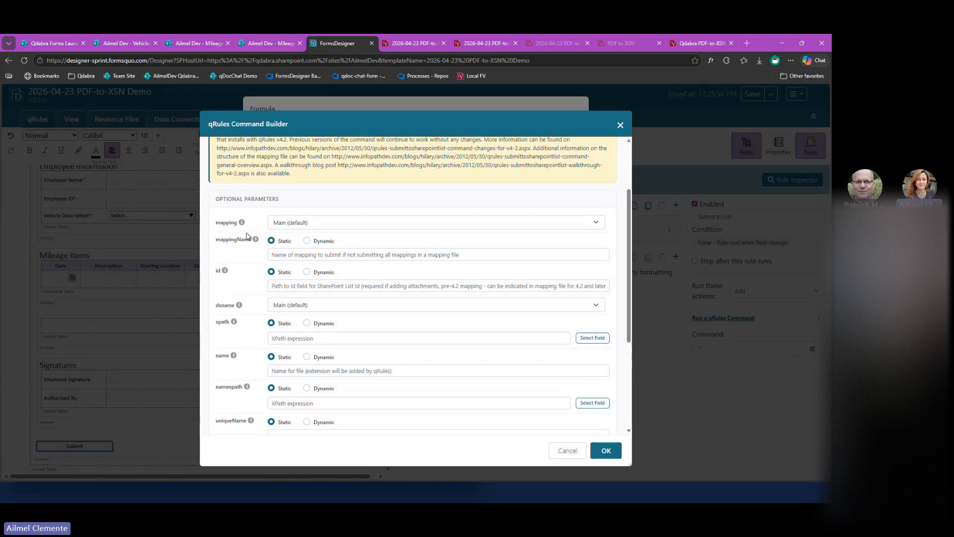
scroll(298, 328, down, 1)
scroll(303, 338, down, 4)
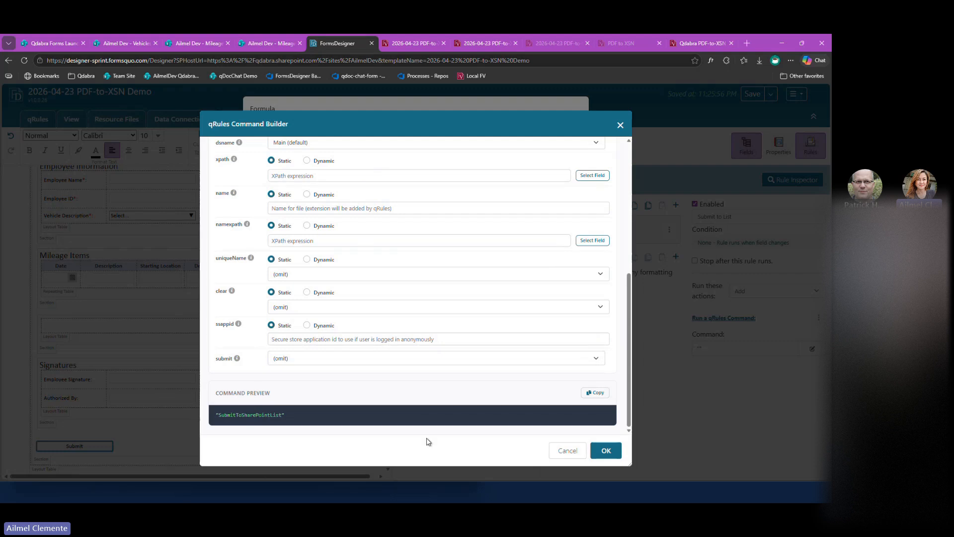
click(605, 450)
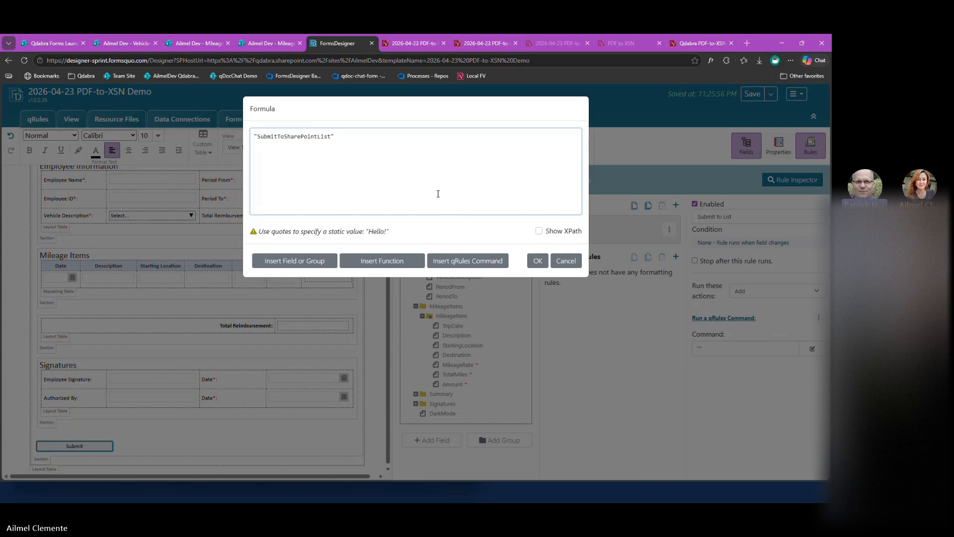
Examine the description, optional parameters and command preview of SubmitToSharePointList in the qRules Command Builder.
click(469, 265)
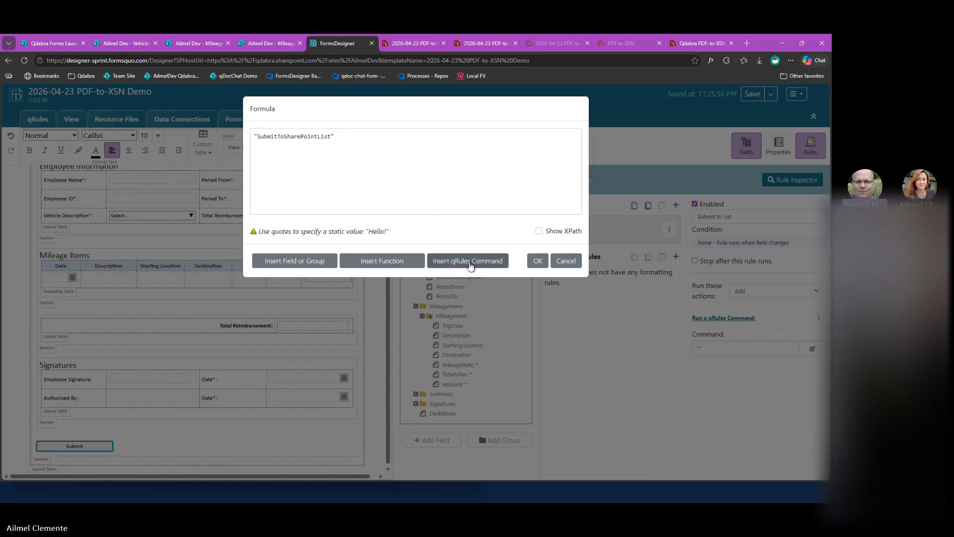
click(356, 163)
text(submit)
scroll(343, 206, down, 1)
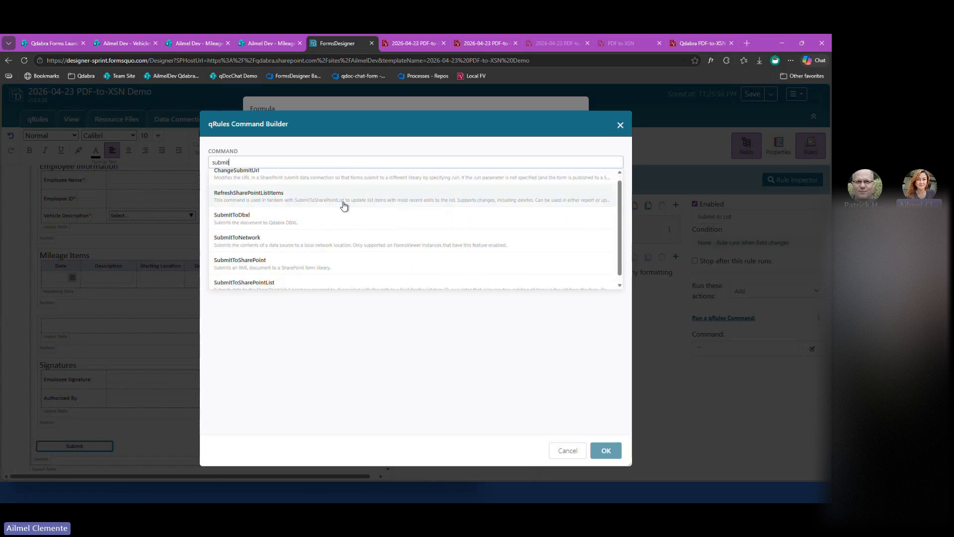
scroll(343, 206, down, 1)
click(343, 276)
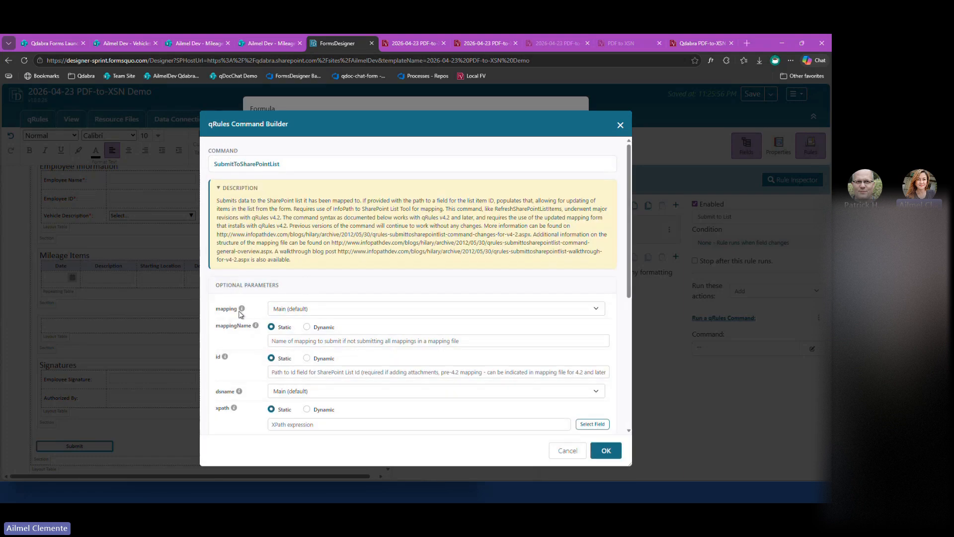
mouse_move(243, 309)
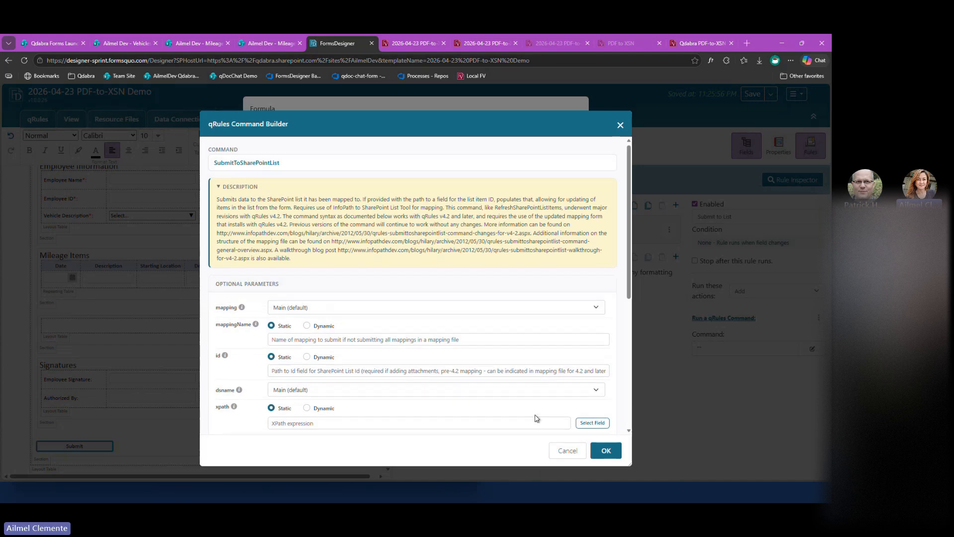
scroll(534, 417, down, 5)
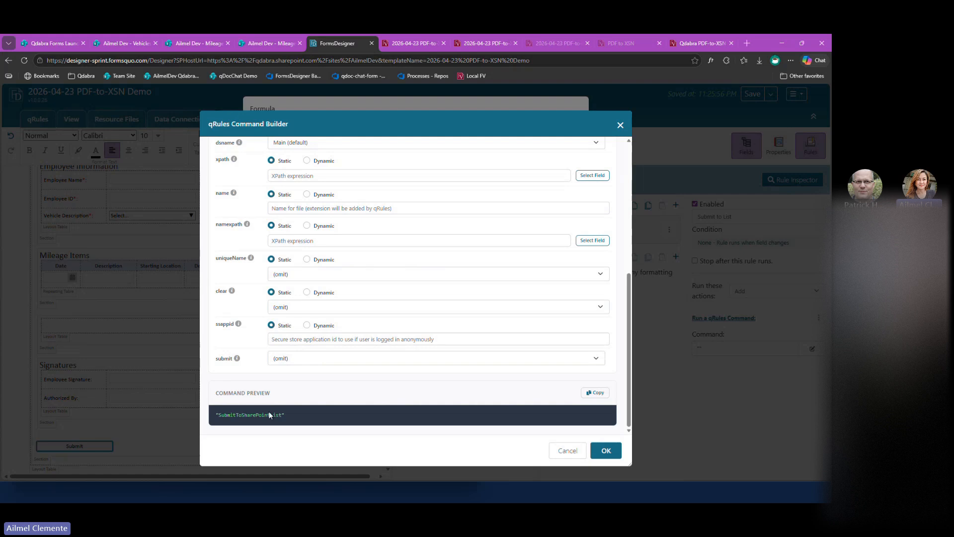
click(563, 454)
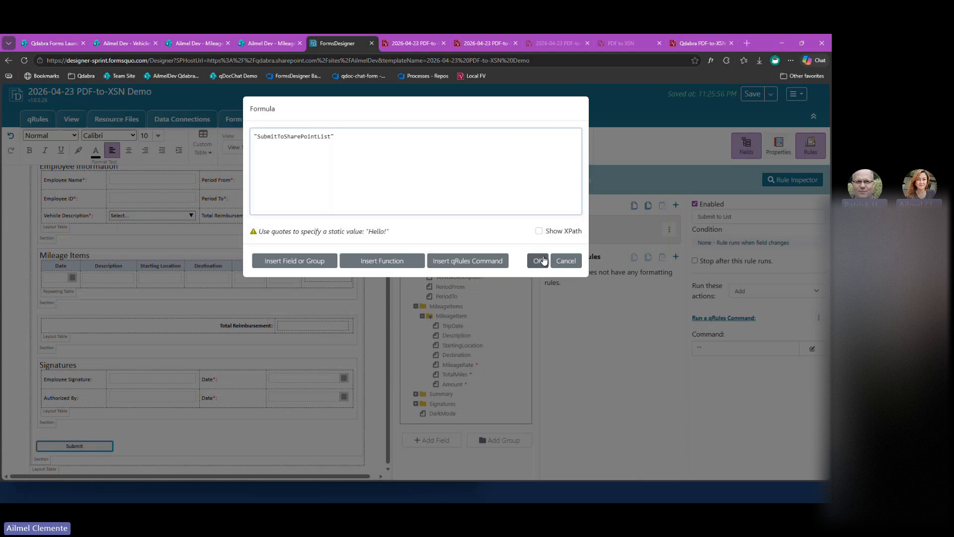
Accept the command formula, save the template and open a preview of the form.
click(539, 260)
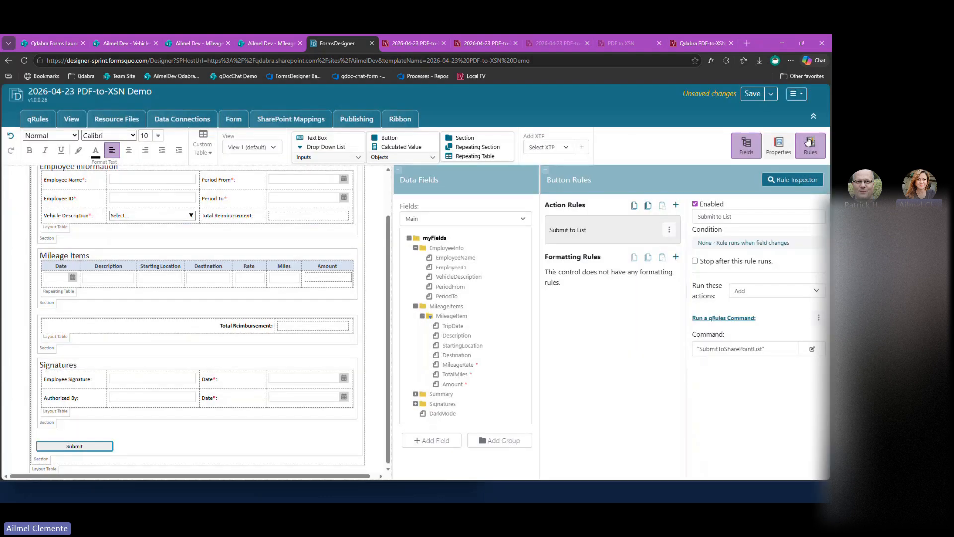
click(752, 95)
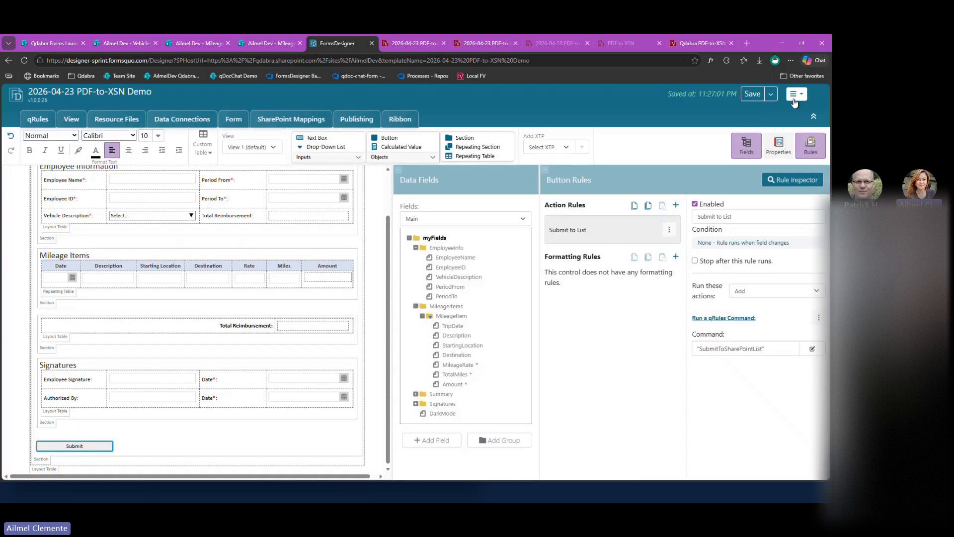
click(793, 98)
click(789, 112)
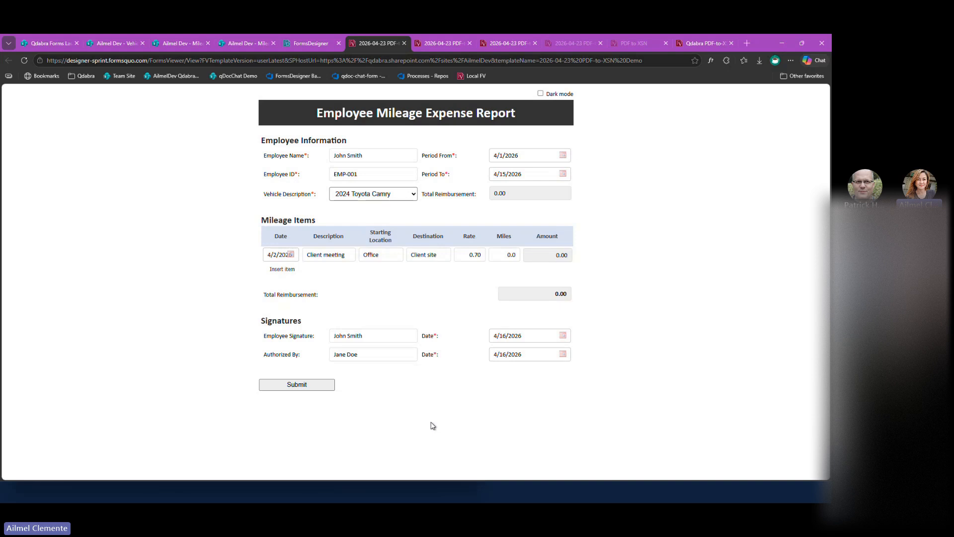
Fill in a different employee name and employee ID and choose "2024 Nissan Altima - Pearl" as the vehicle description.
triple_click(345, 156)
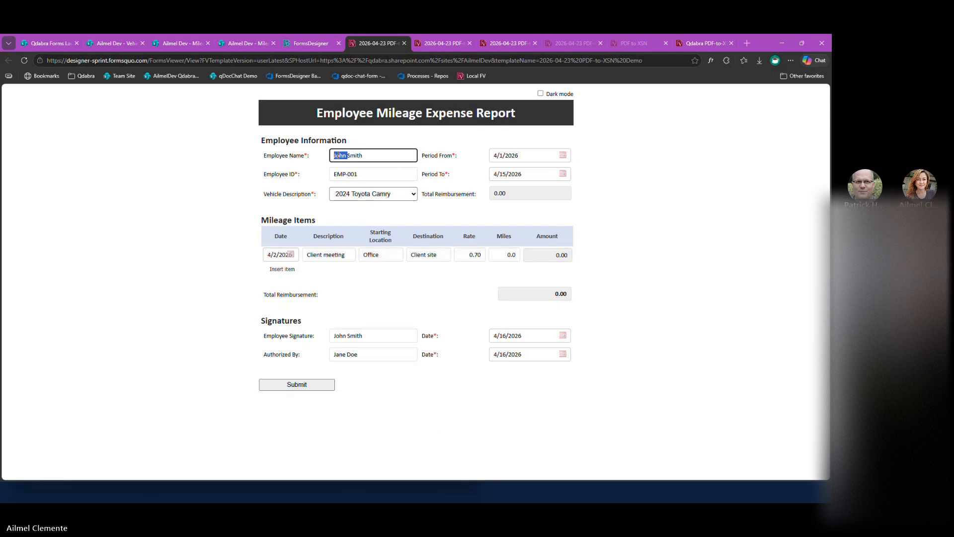
text(Jane Doe)
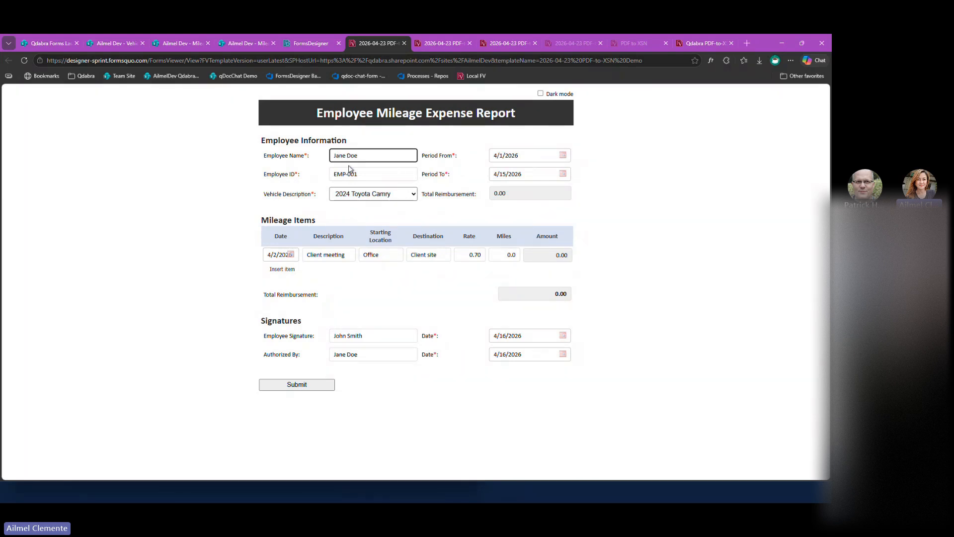
click(358, 175)
key(BackSpace)
text(2)
click(361, 194)
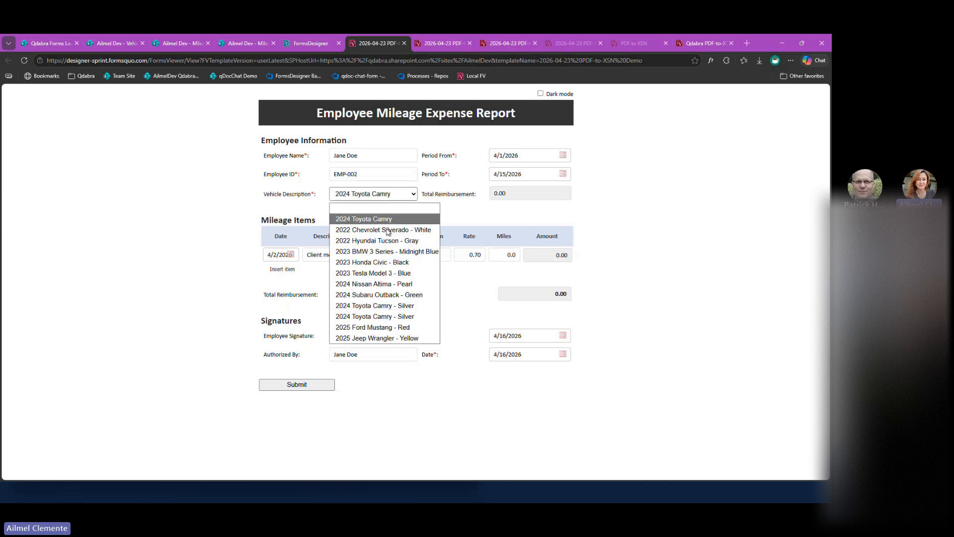
click(398, 285)
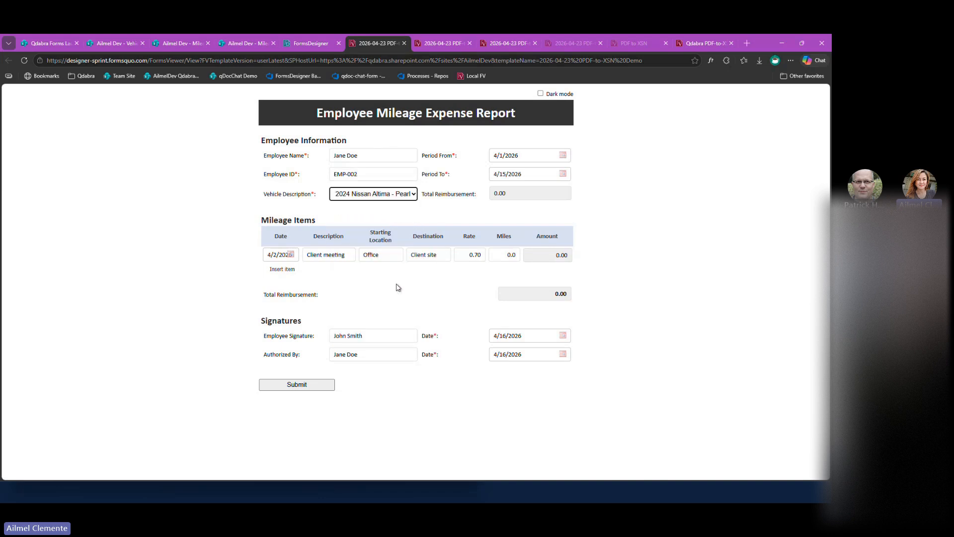
Replace the Employee Signature with the employee's name and Authorized By with the approver's full name.
click(404, 413)
triple_click(366, 338)
text(Patrick)
triple_click(367, 337)
text(Jane Do)
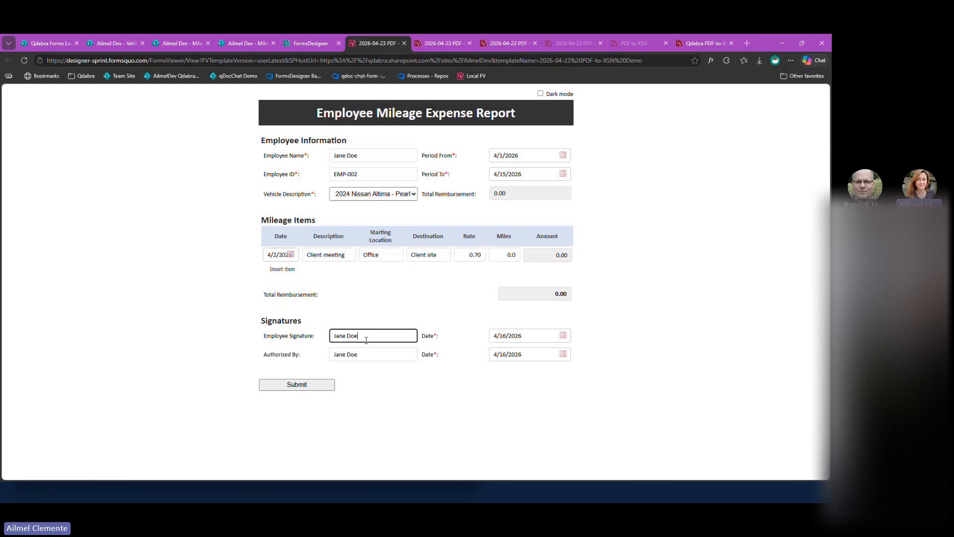
text(e)
click(369, 356)
triple_click(369, 356)
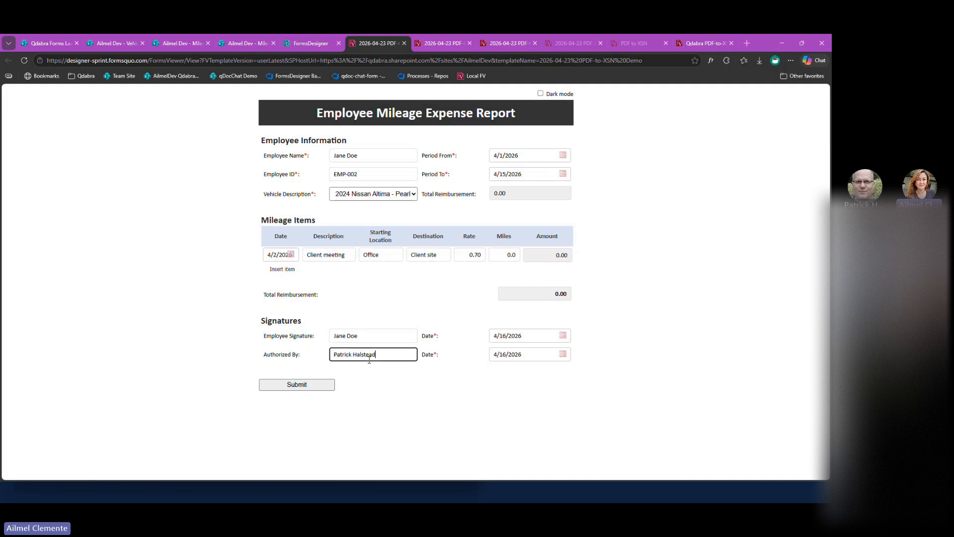
Add a second mileage item with the description "Dinner" and the destination "Gerry's Grill".
click(281, 269)
triple_click(343, 275)
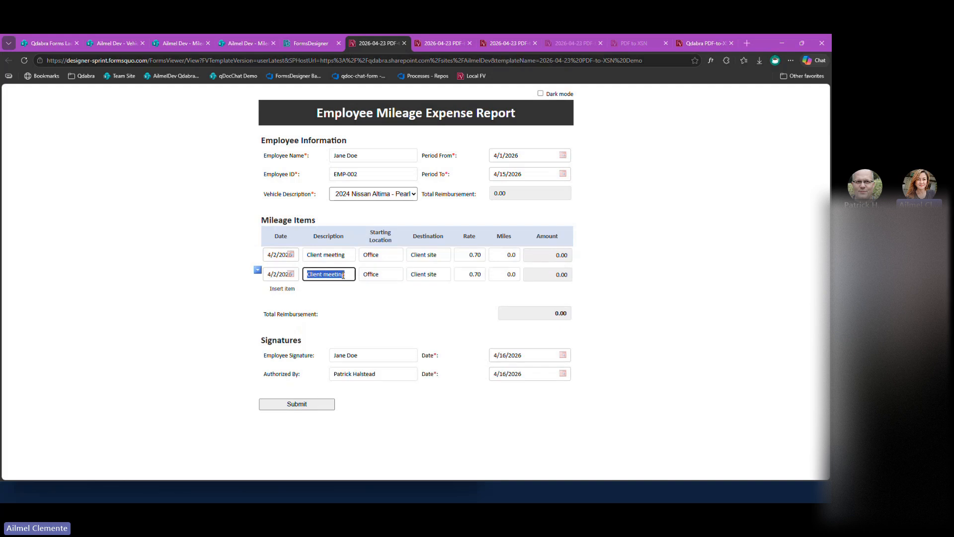
text(Dinner)
key(Tab)
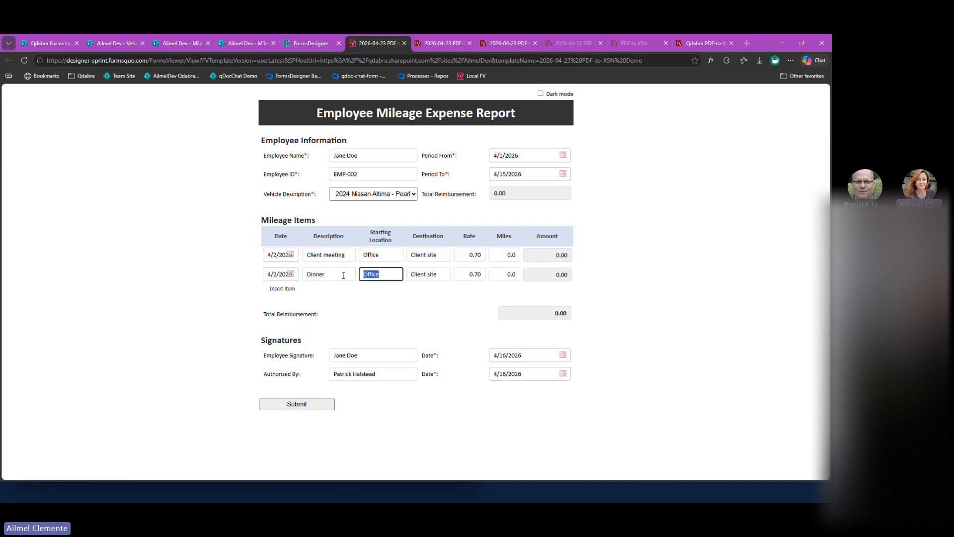
triple_click(412, 275)
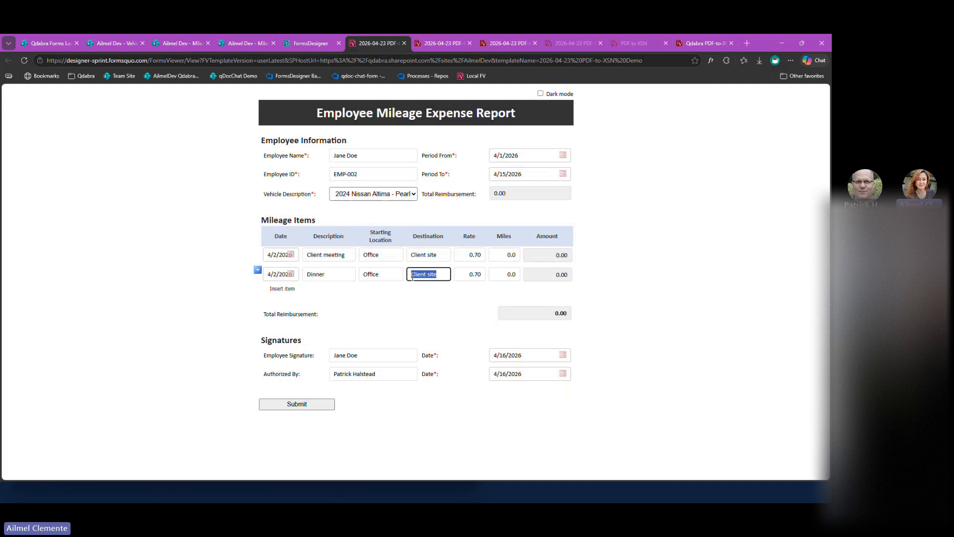
text(Gerry's Grill)
key(Tab)
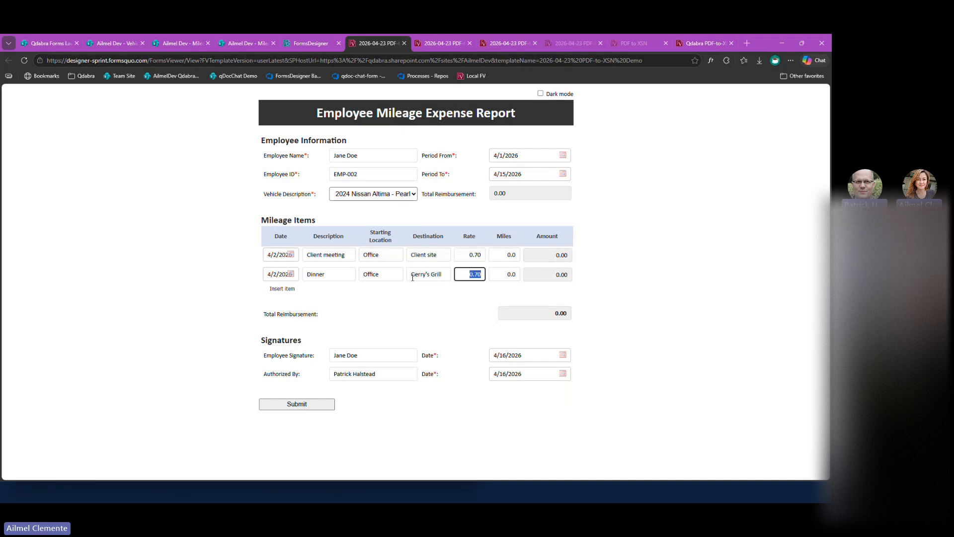
Set the miles to 20.0 for the Dinner item and 5.0 for the Client meeting item.
click(495, 276)
text(2)
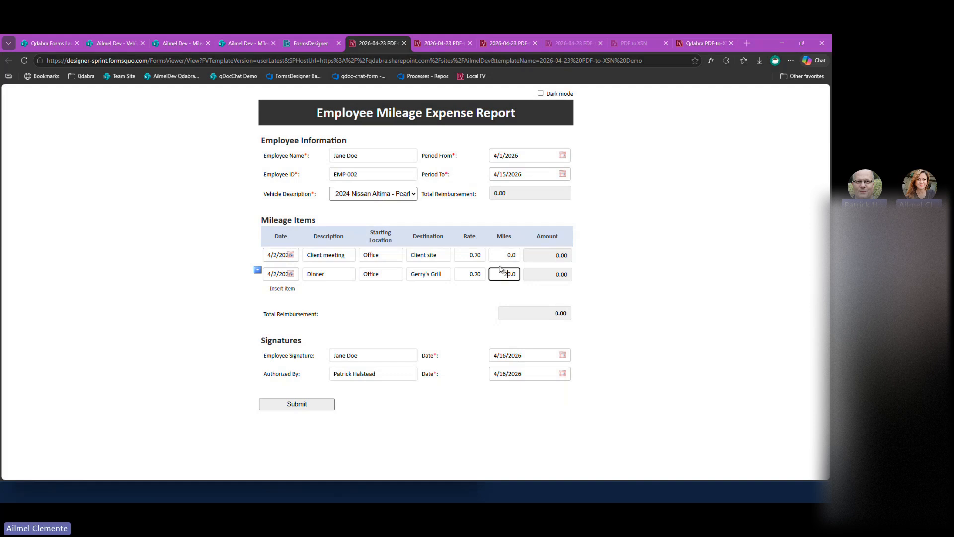
click(501, 257)
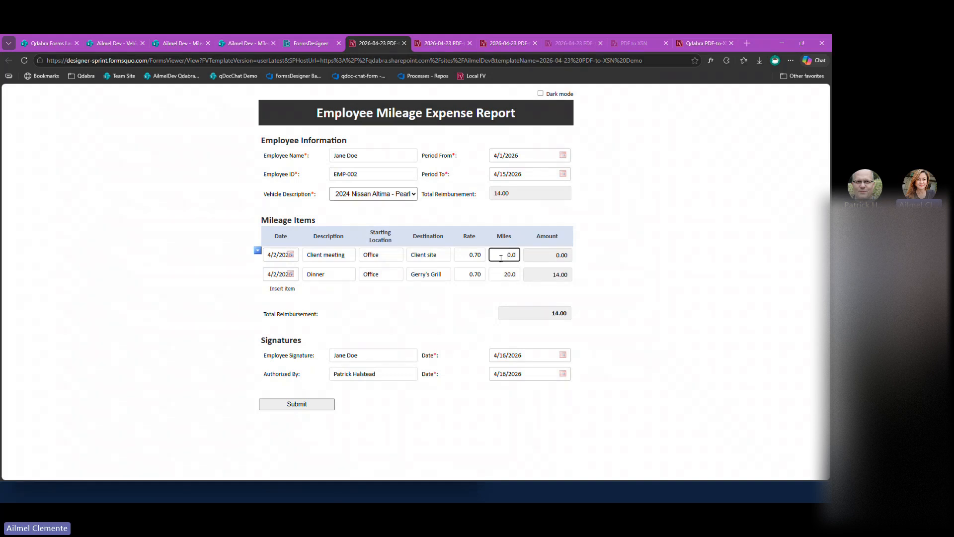
key(Delete)
text(5)
key(Tab)
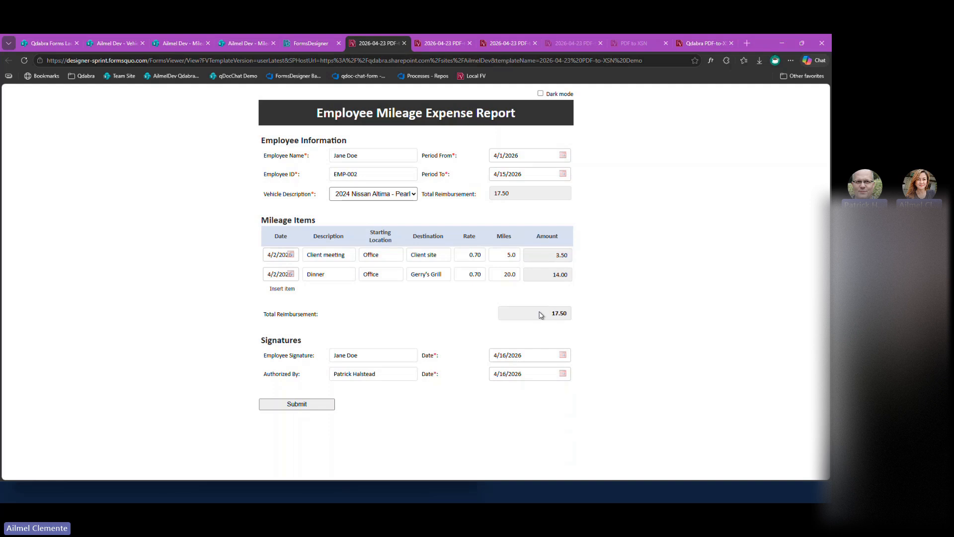
Turn on the form's dark mode and submit the completed expense report.
click(540, 94)
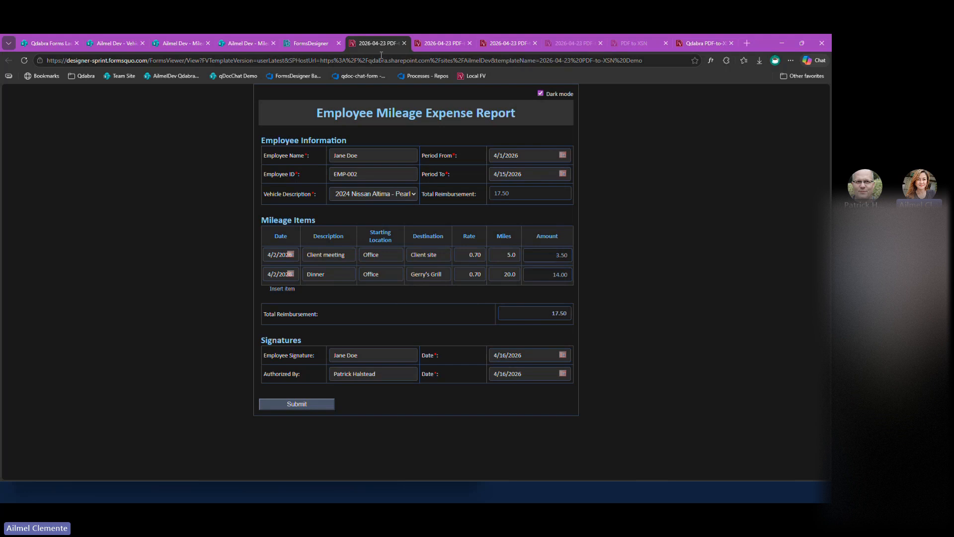
Refresh the Mileage Expense Reports and Mileage Expense Report Items lists in SharePoint to check the submitted data.
click(167, 46)
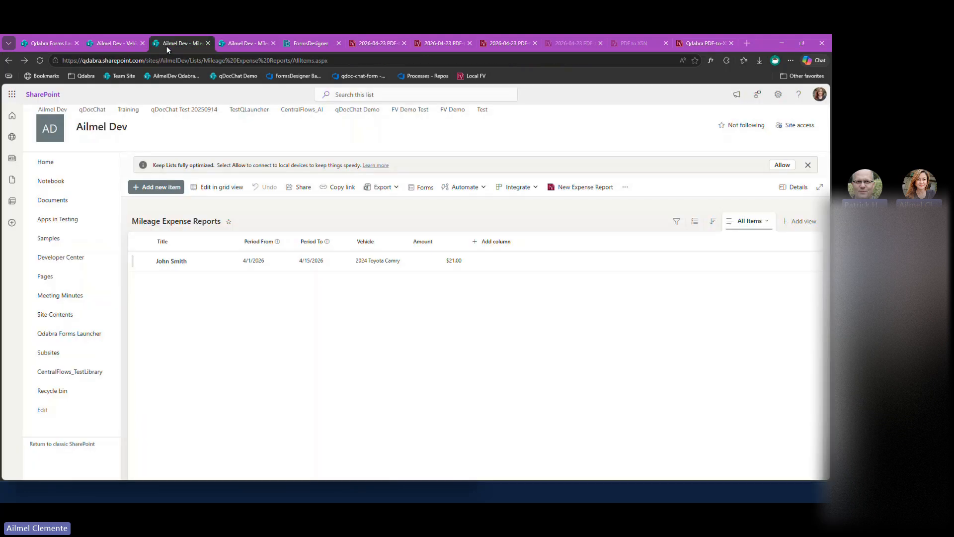
click(40, 64)
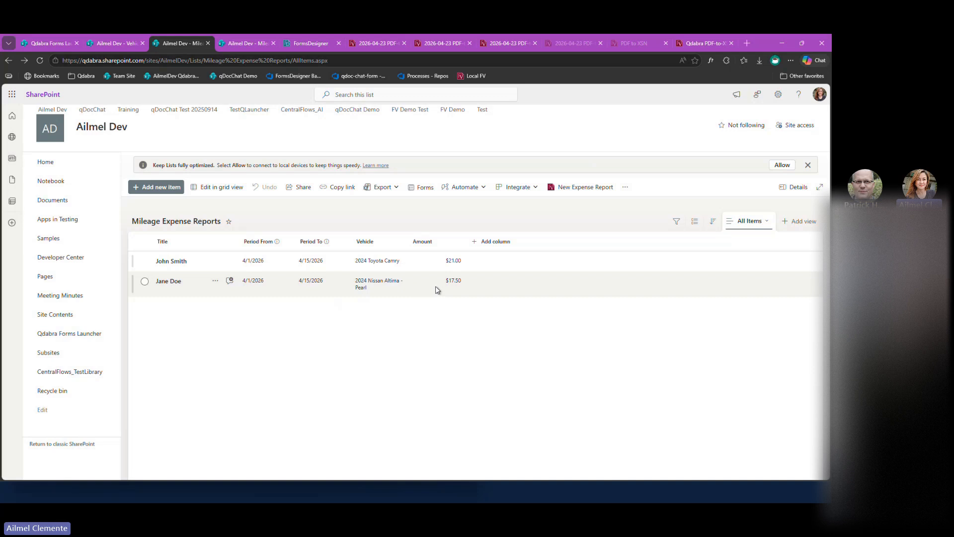
click(231, 46)
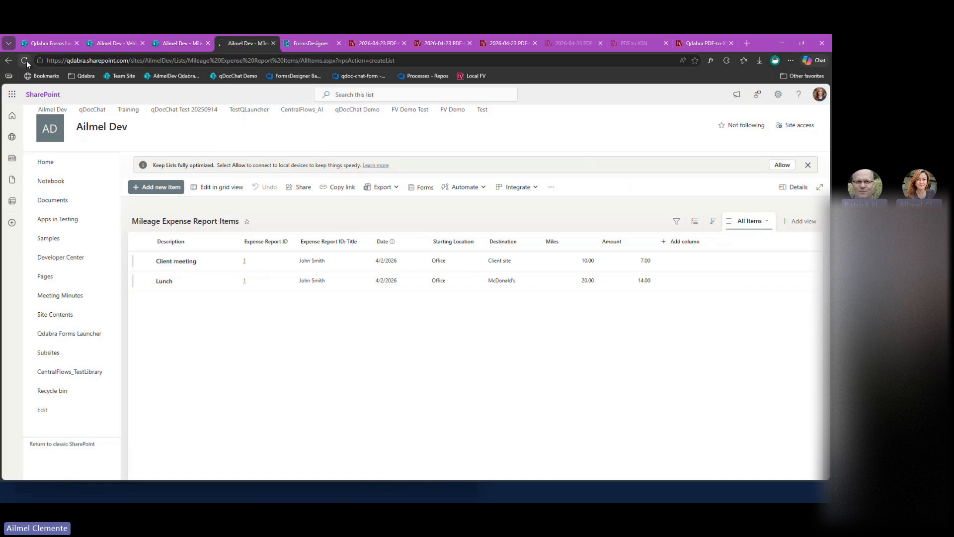
click(24, 60)
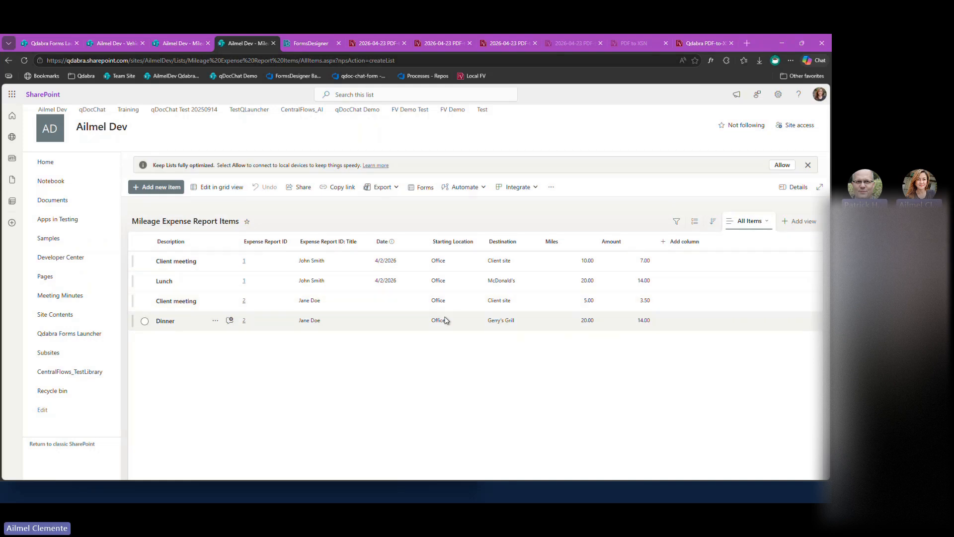
Select the new report's Client meeting and Dinner items, narrow the Miles column, and return to the form preview.
click(146, 300)
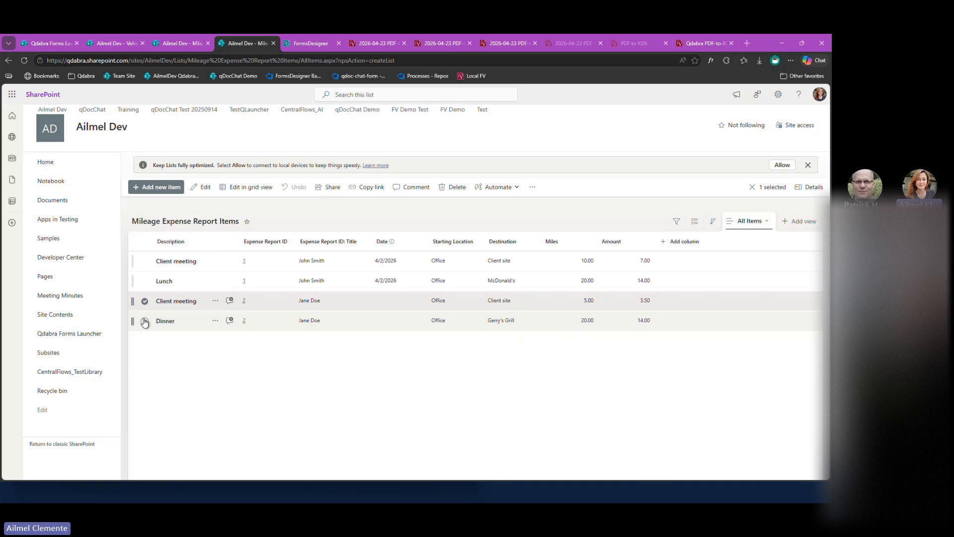
click(145, 321)
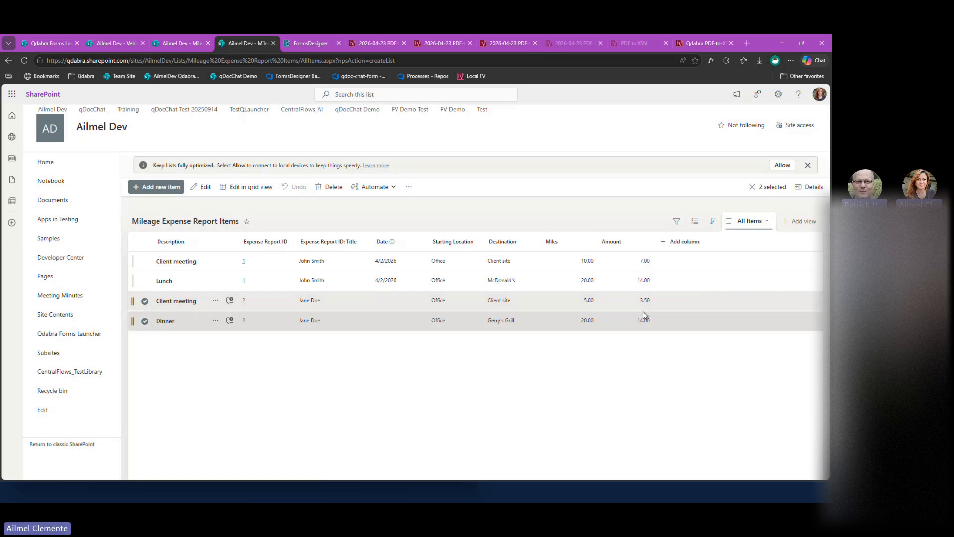
drag(596, 249, 630, 241)
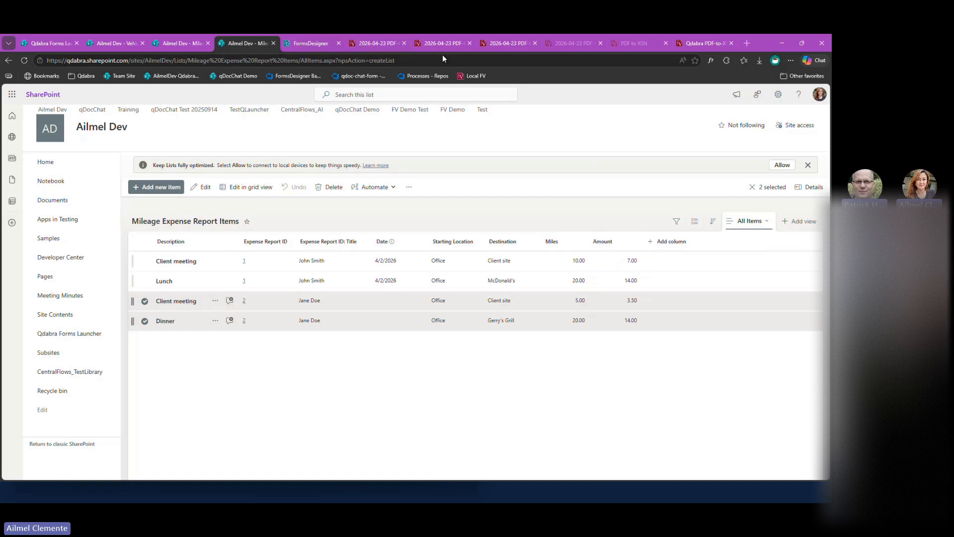
click(396, 49)
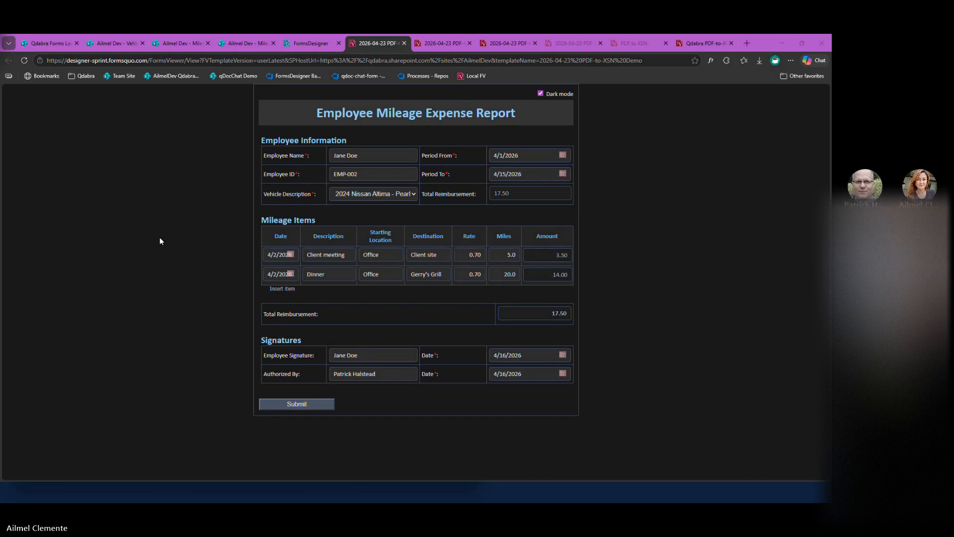
key(alt+Tab)
key(Tab)
key(Tab)
key(Tab)
key(Tab)
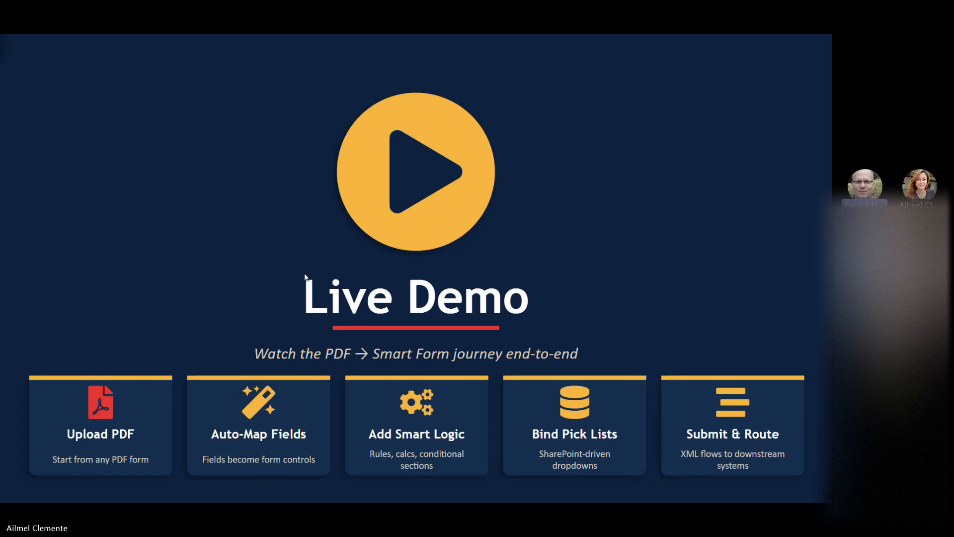
key(Right)
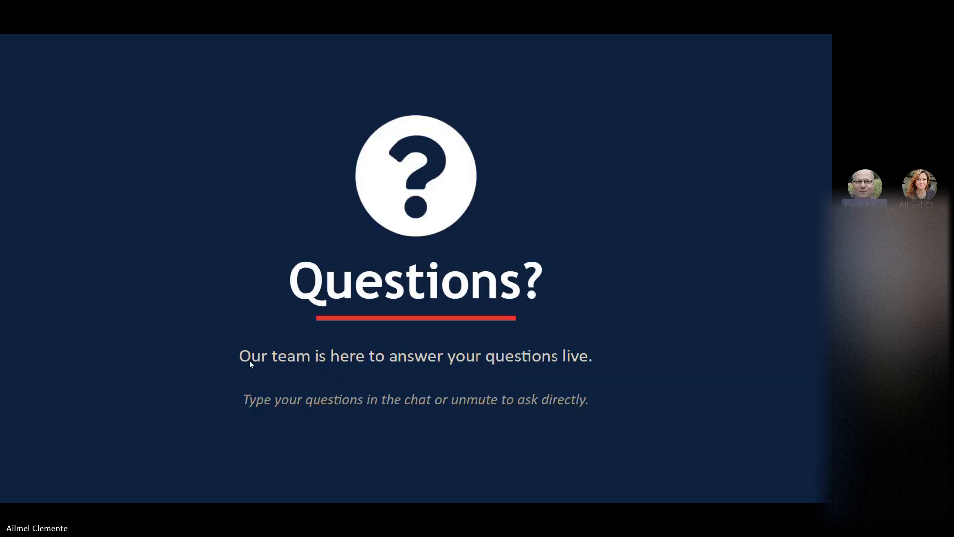